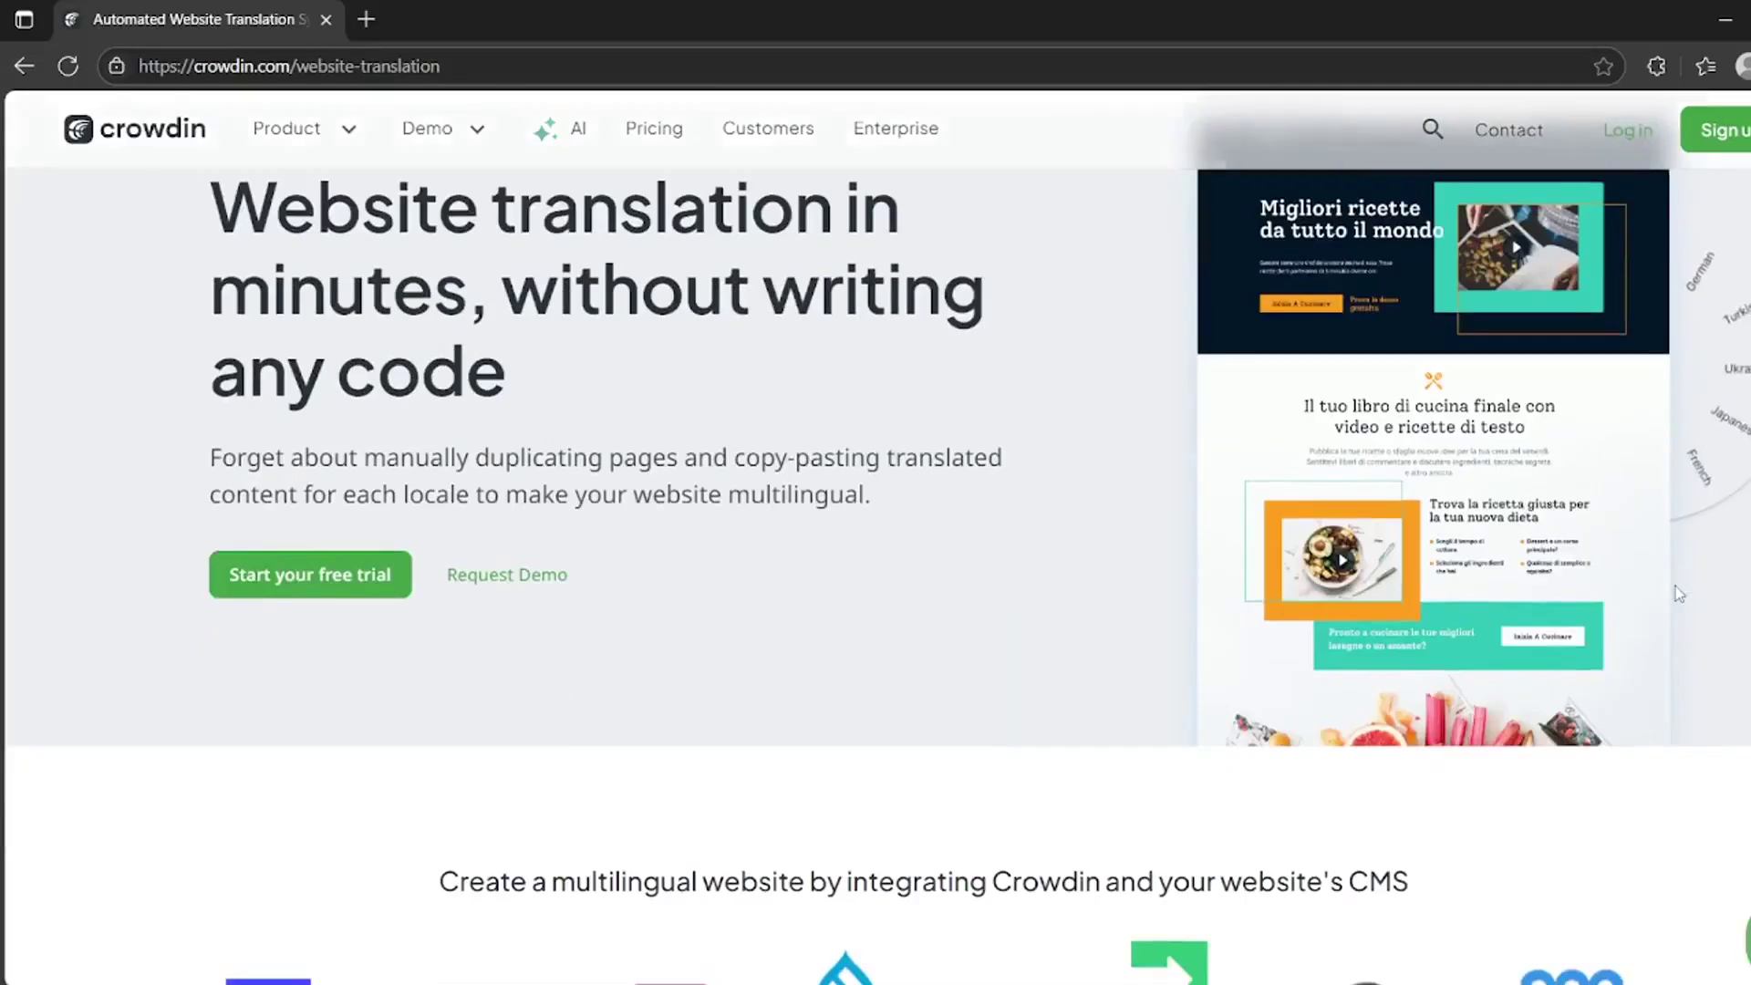
Step: Scroll down the Website project's pages to reach the Website Translator integration
{"action": "scroll", "coordinate": [1678, 594], "scroll_direction": "down", "scroll_amount": 3}
{"action": "scroll", "coordinate": [1676, 592], "scroll_direction": "down", "scroll_amount": 5}
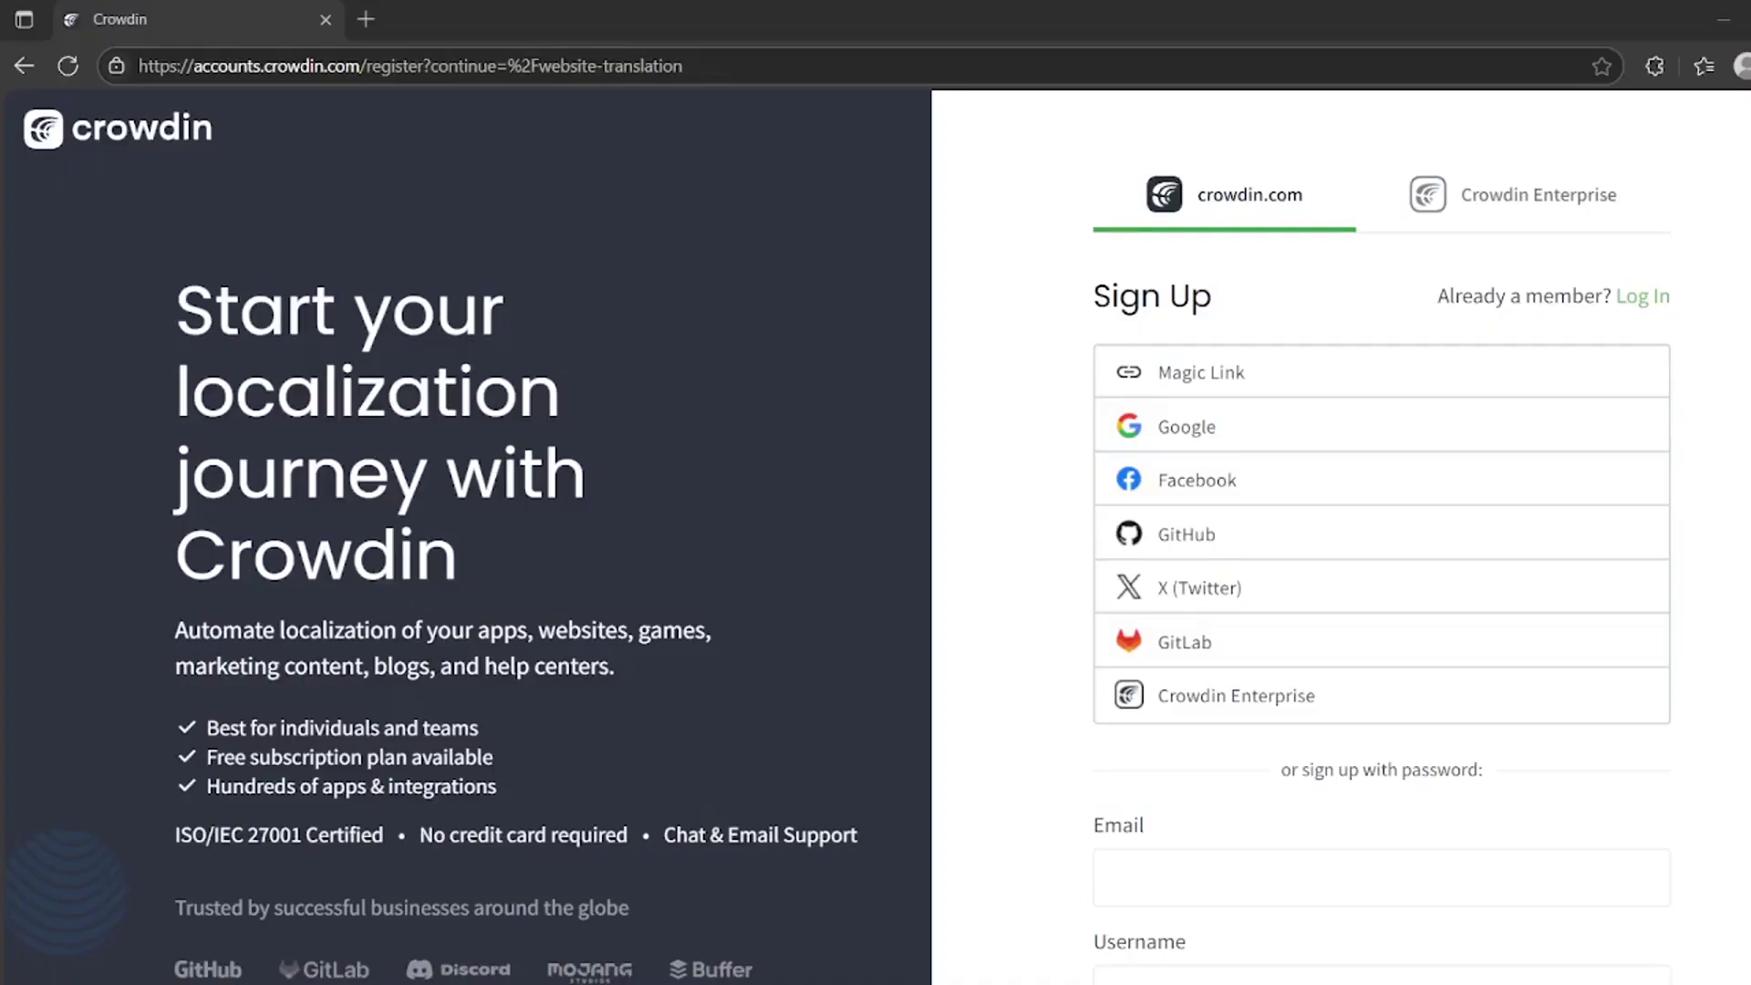
{"action": "scroll", "coordinate": [1382, 538], "scroll_direction": "down", "scroll_amount": 4}
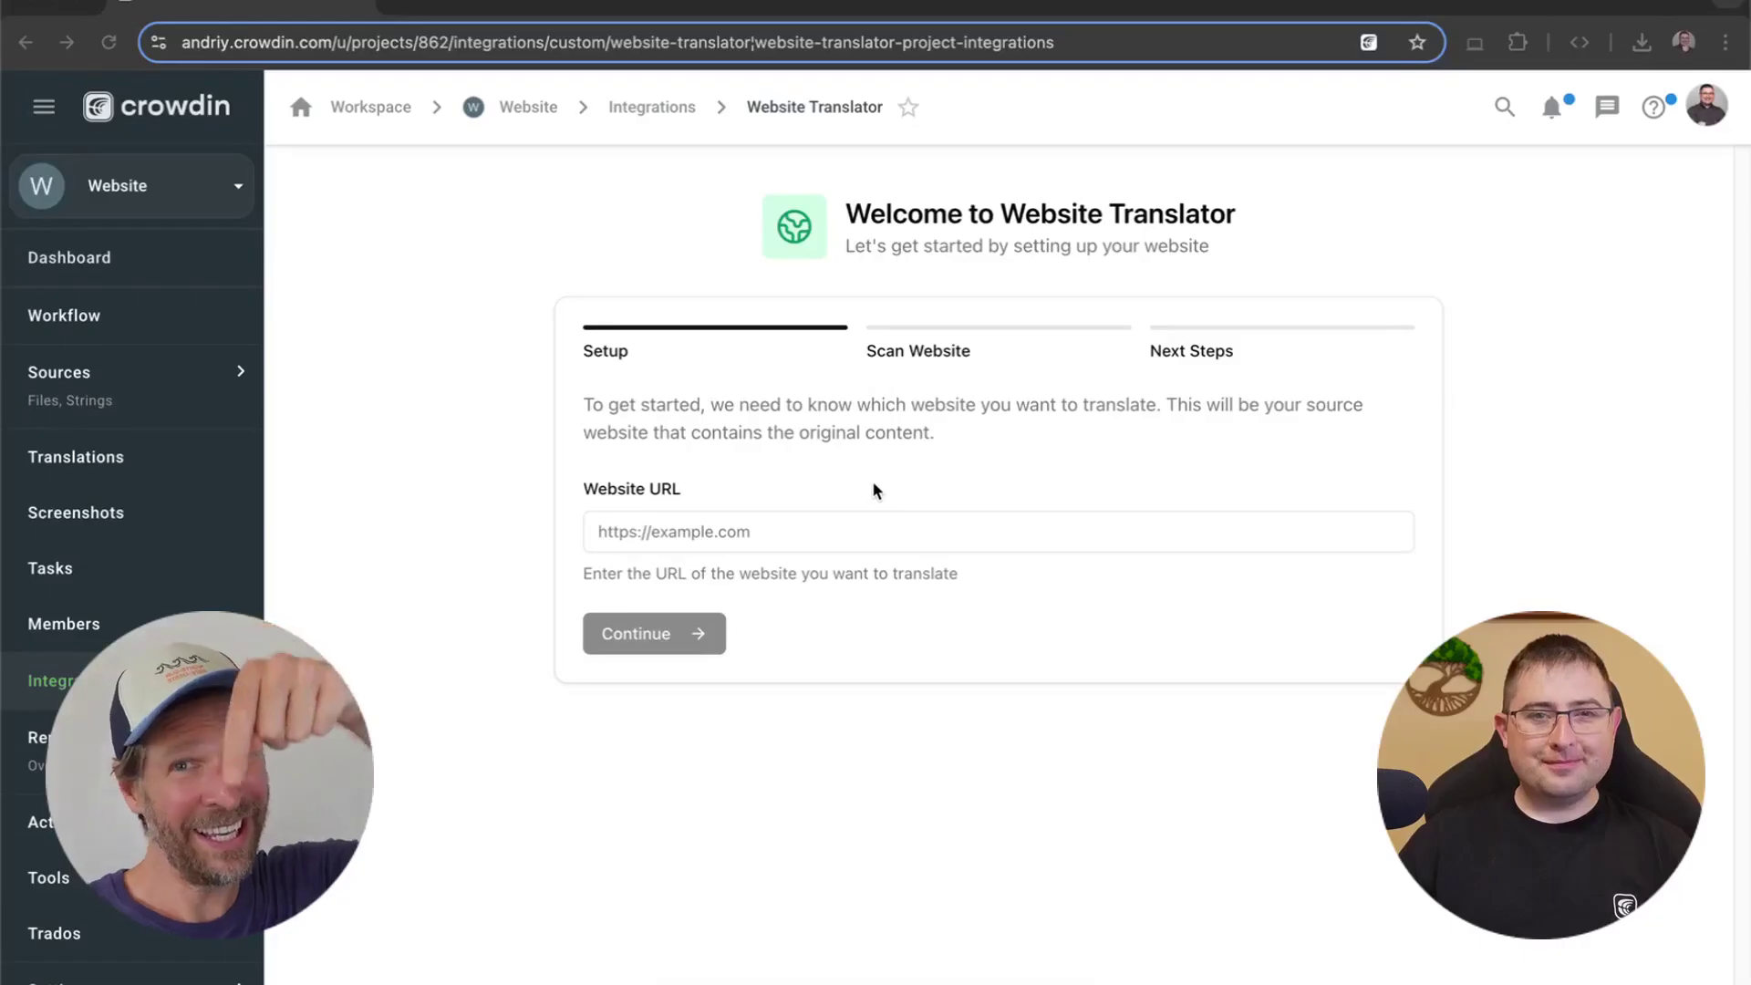
{"action": "left_click", "coordinate": [737, 531]}
{"action": "left_click", "coordinate": [1040, 875]}
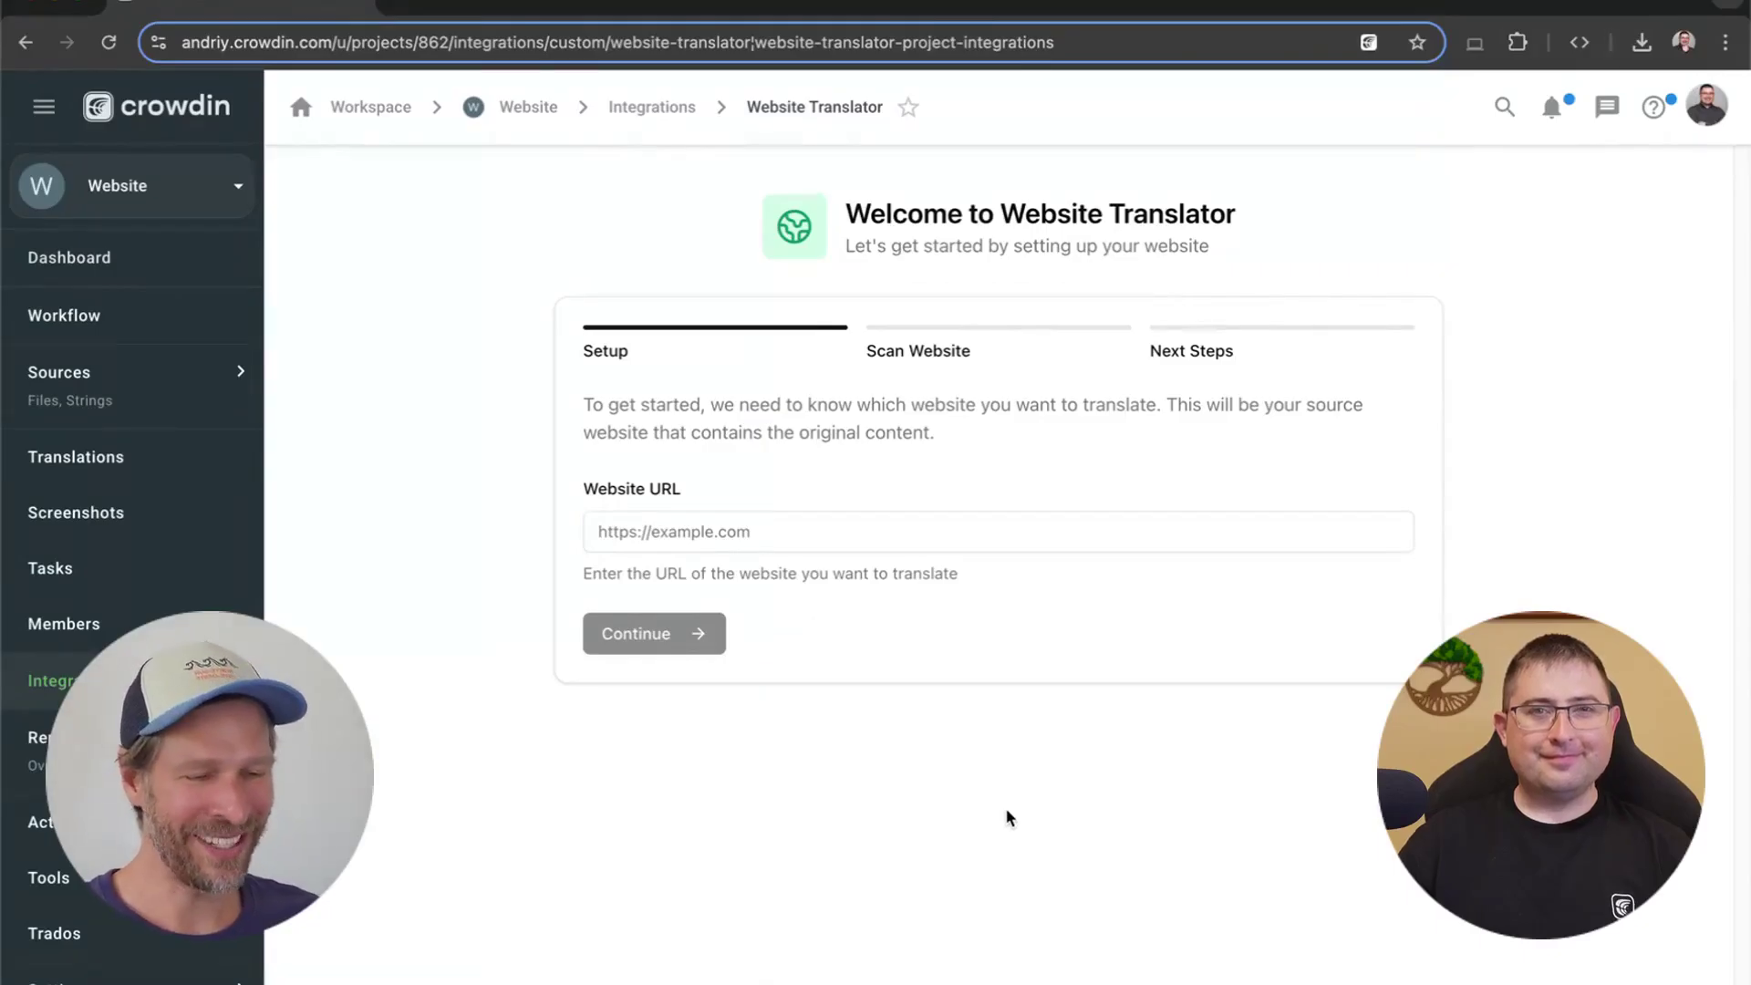
{"action": "left_click", "coordinate": [803, 531]}
{"action": "left_click", "coordinate": [797, 597]}
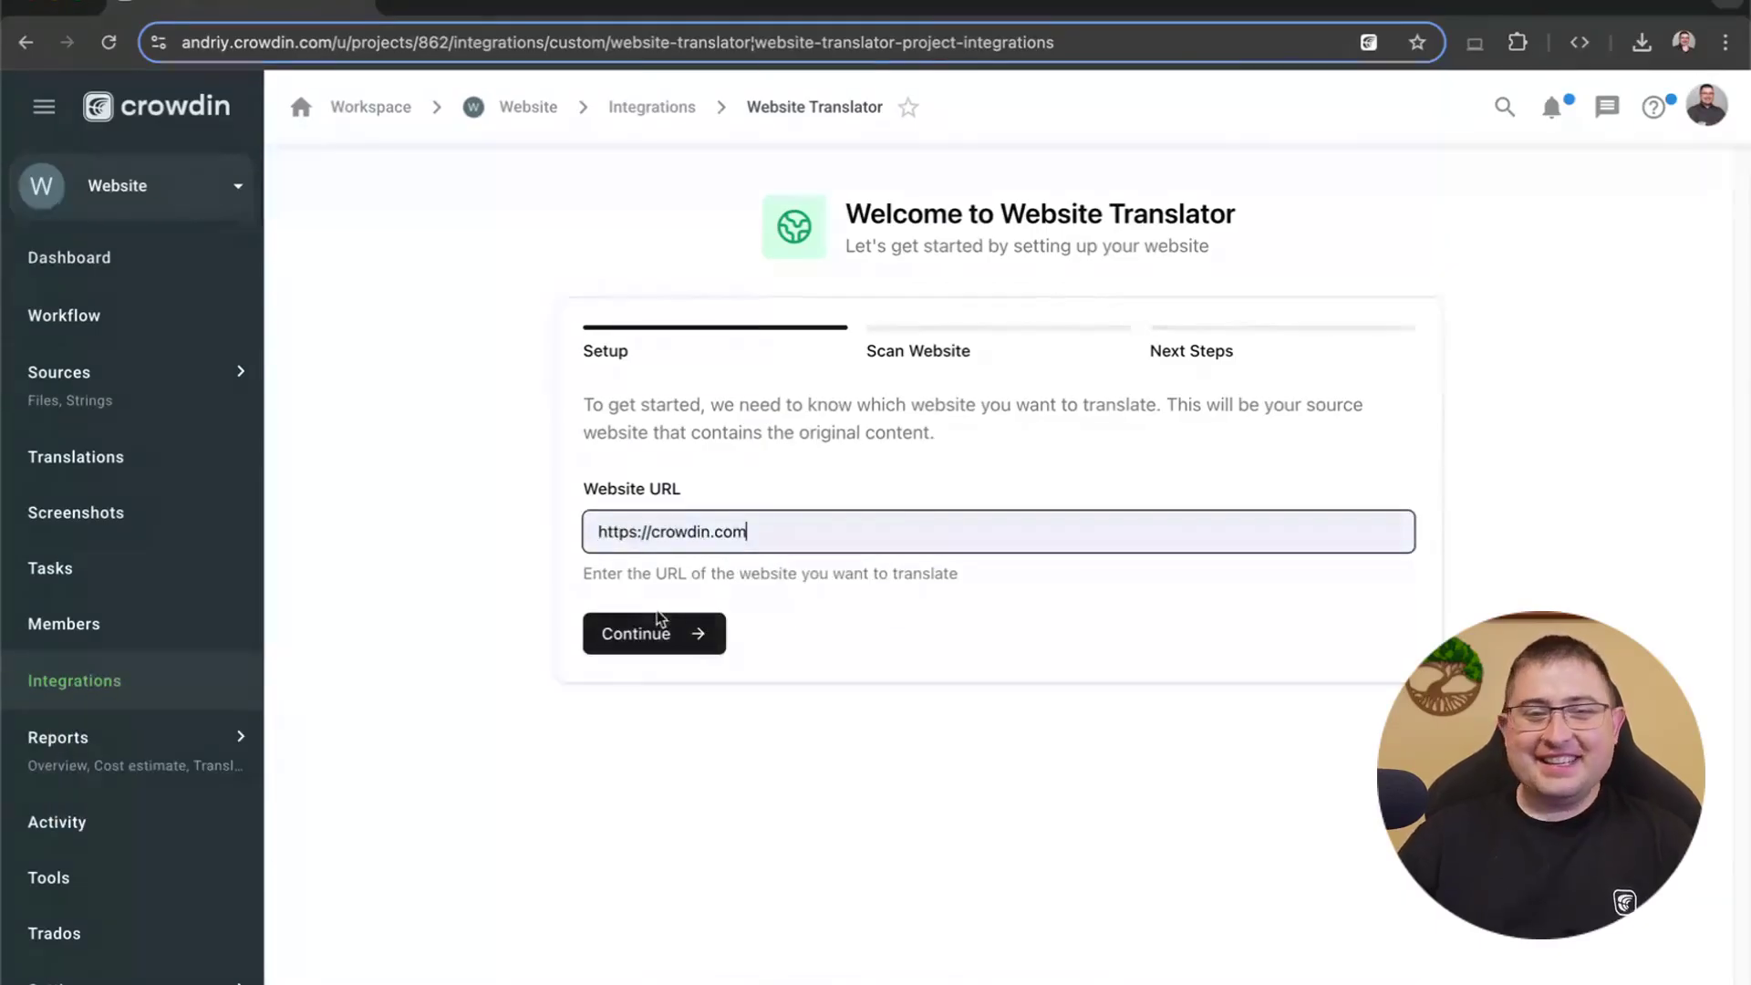
{"action": "left_click", "coordinate": [697, 644]}
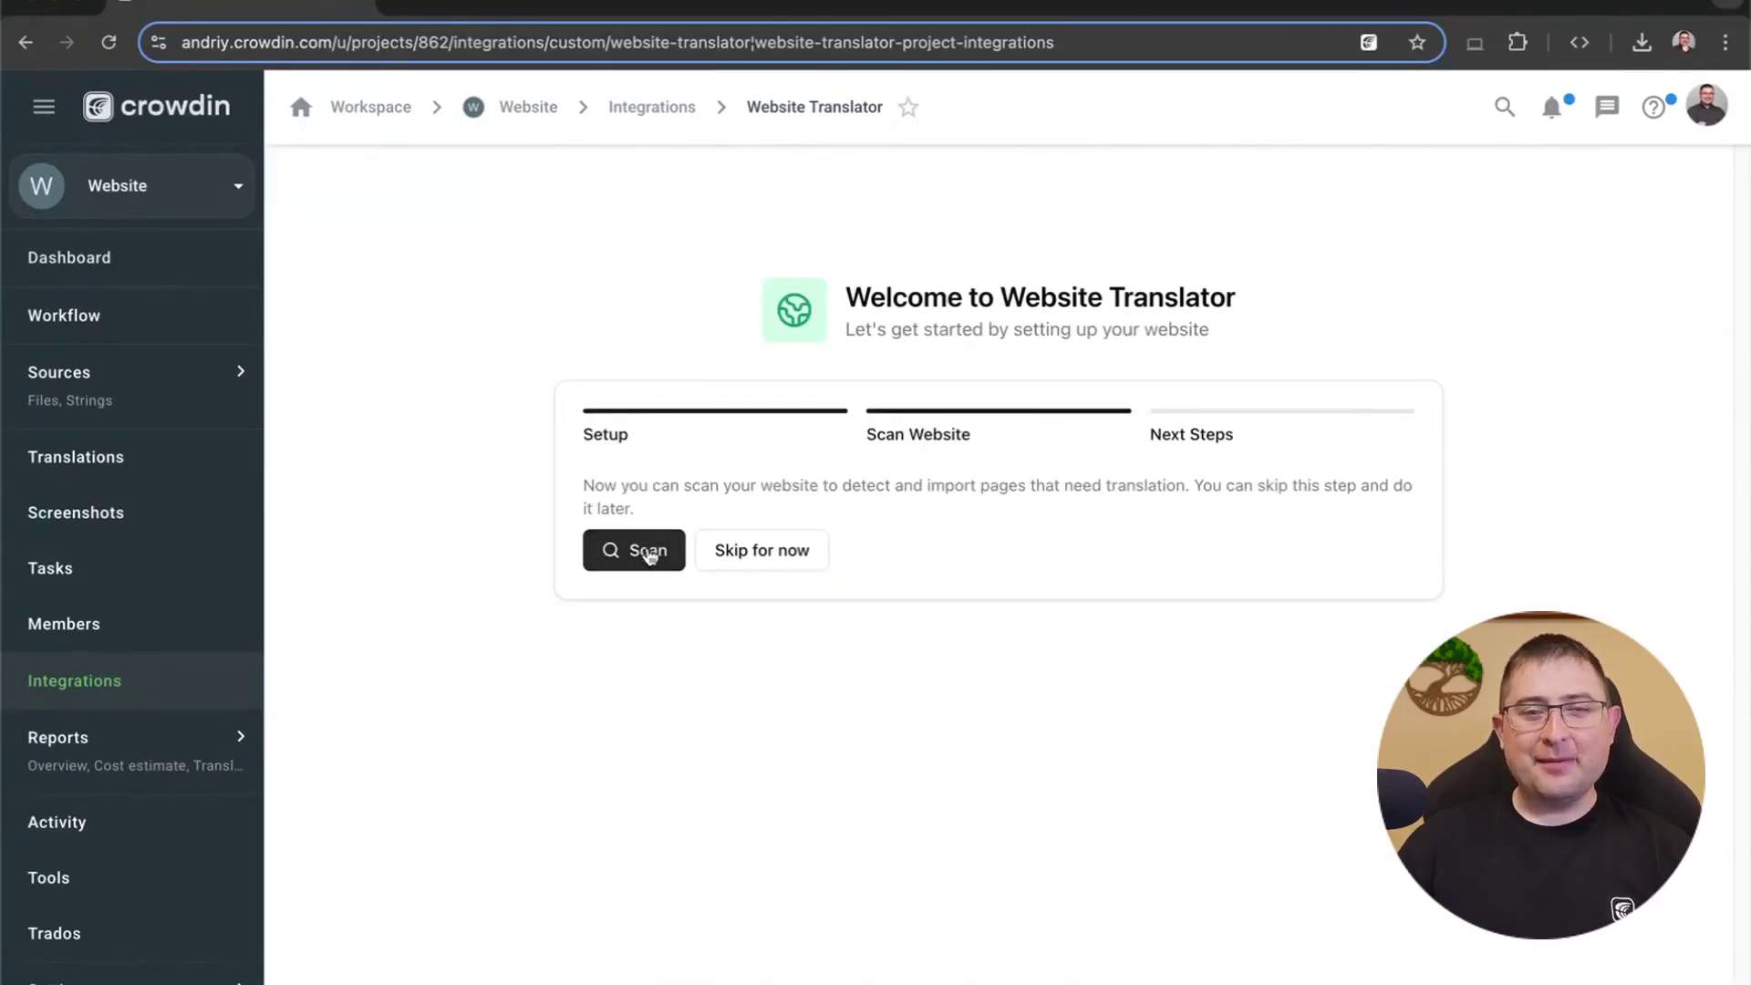
Step: Start the website page scan, close it early, and skip scanning for now
{"action": "left_click", "coordinate": [649, 554]}
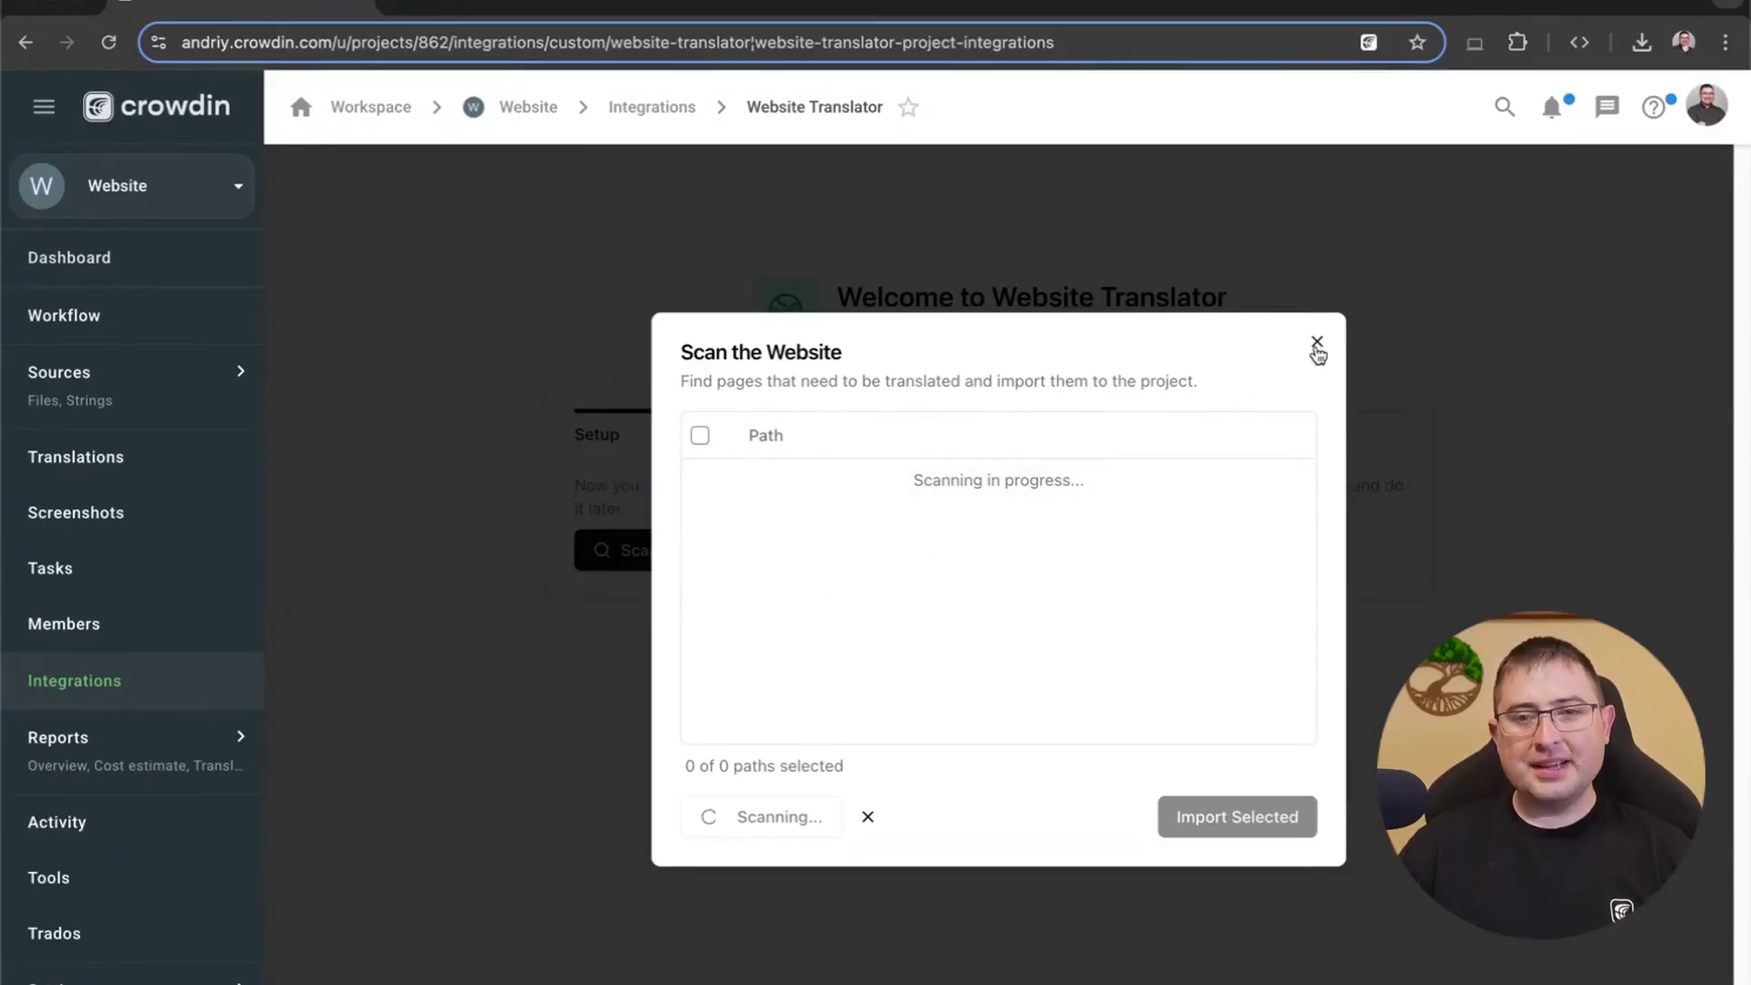
{"action": "left_click", "coordinate": [1317, 343]}
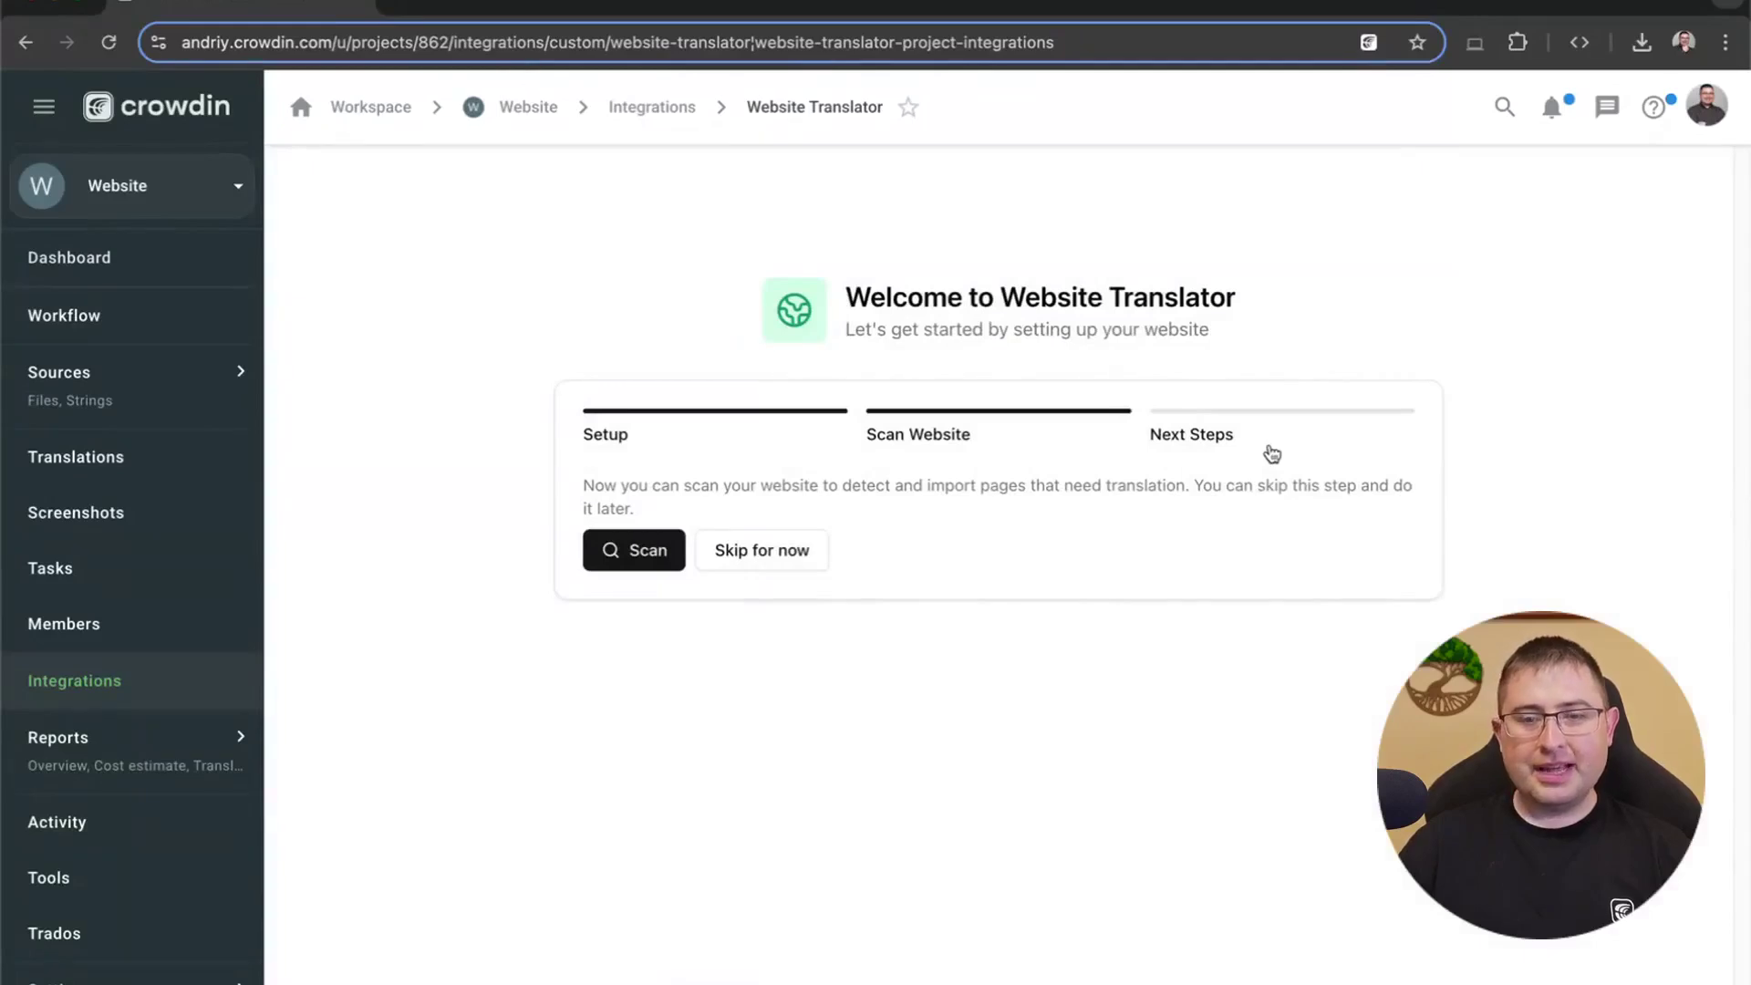
{"action": "left_click", "coordinate": [706, 559]}
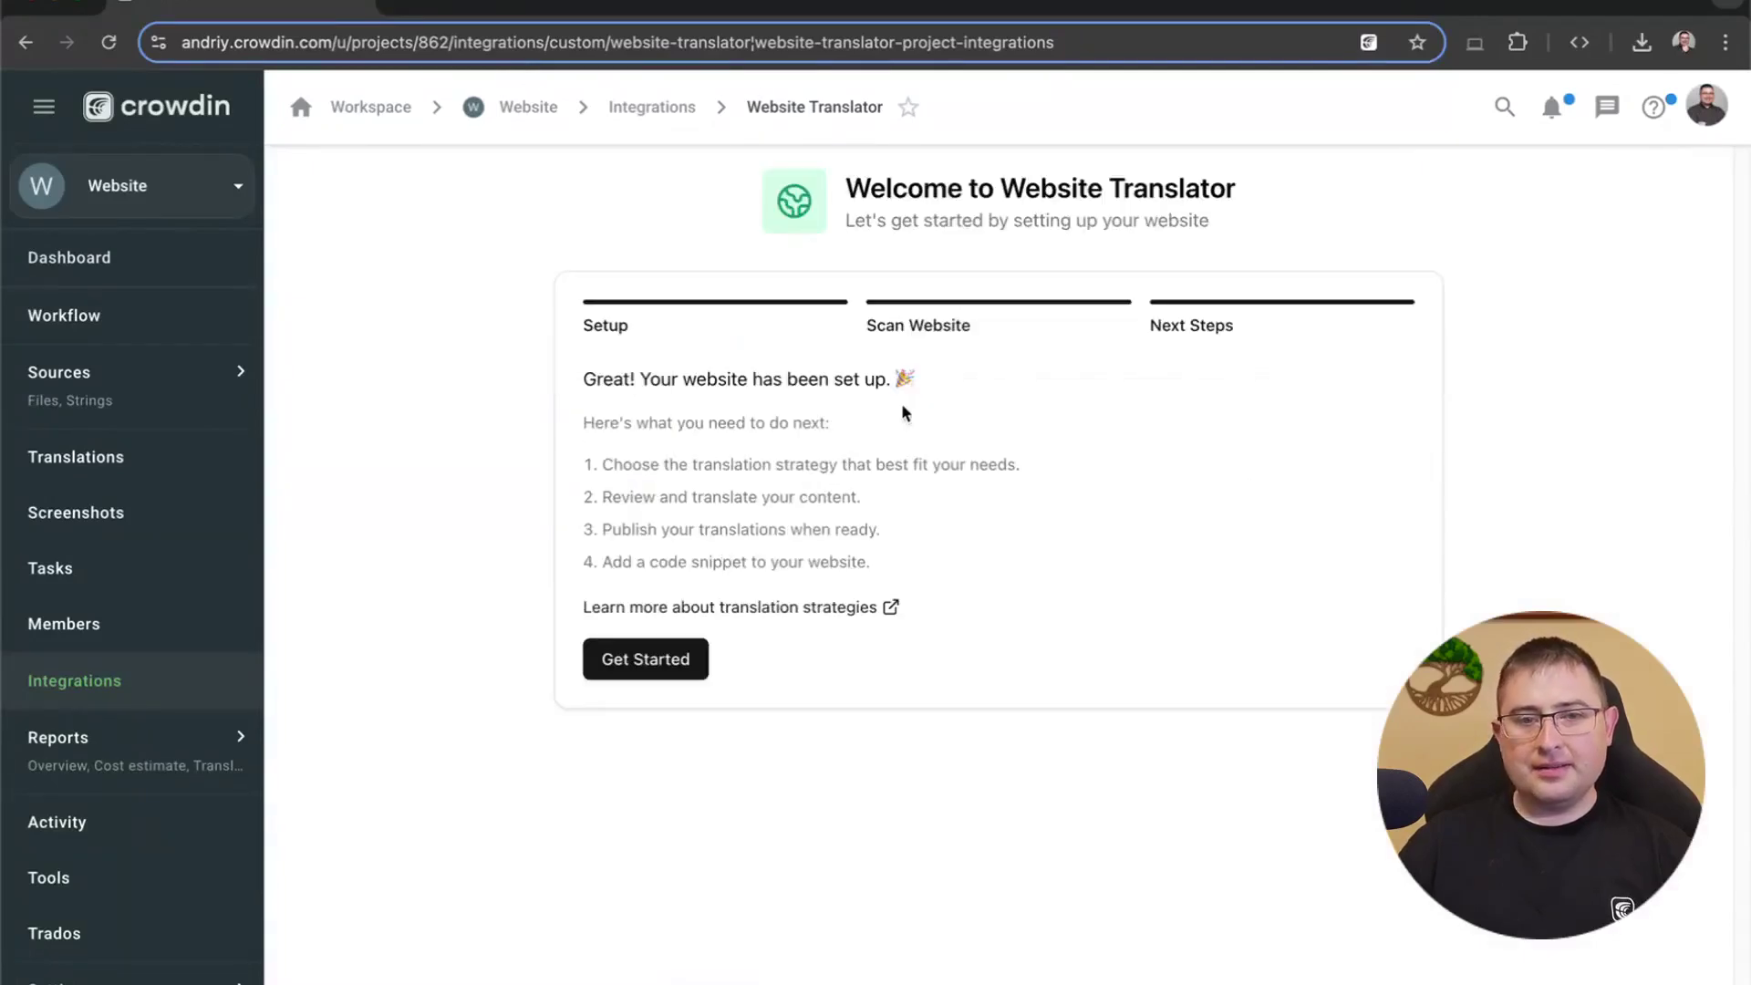
Step: Finish setup with Get Started, view Settings, then return to the Website Translator Home
{"action": "left_click", "coordinate": [697, 660]}
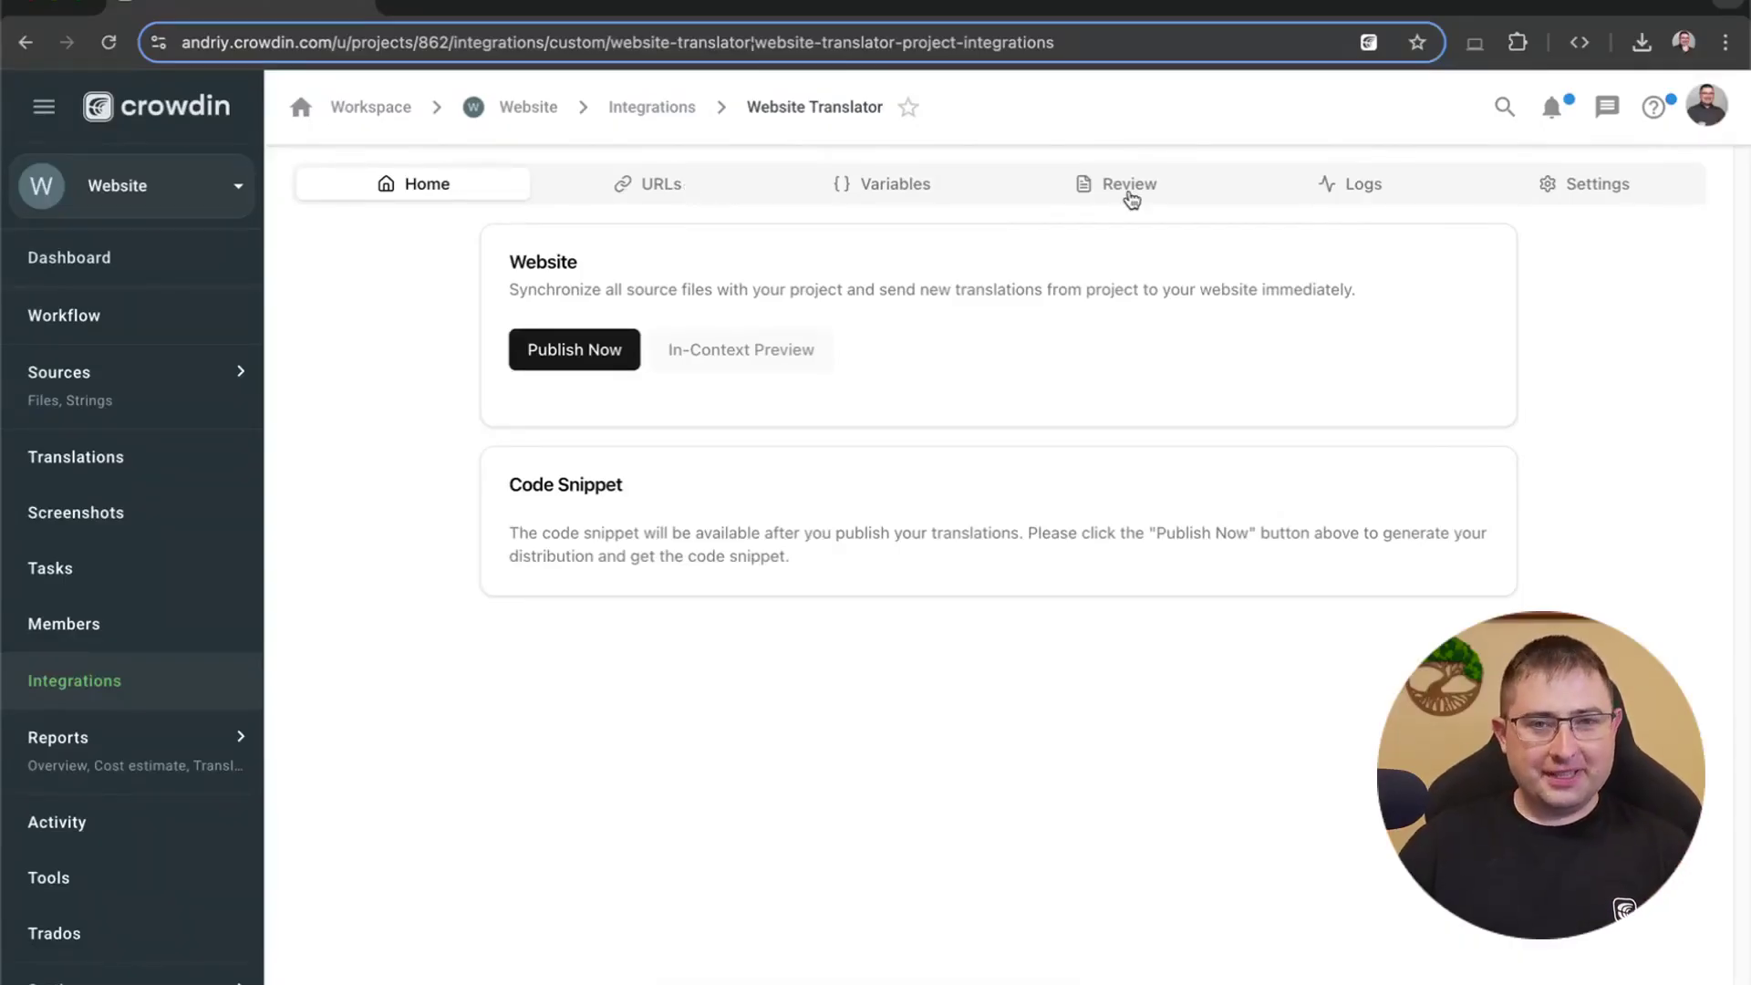
{"action": "left_click", "coordinate": [1559, 188]}
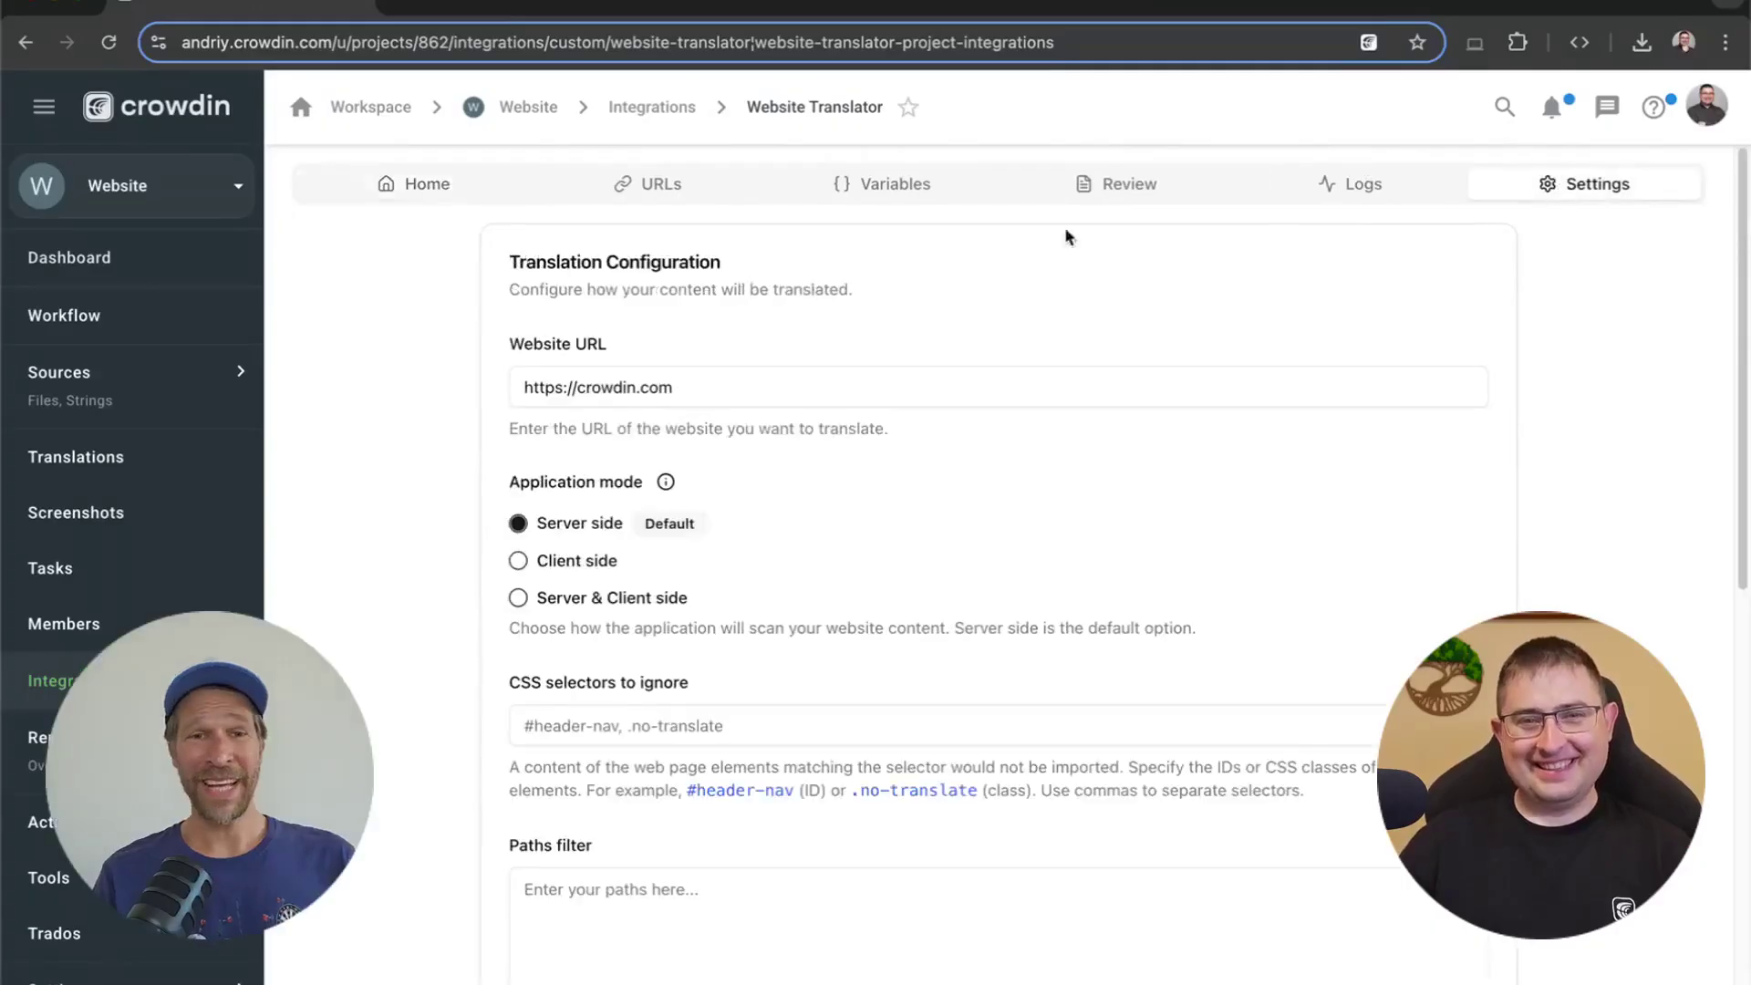
{"action": "left_click", "coordinate": [392, 187]}
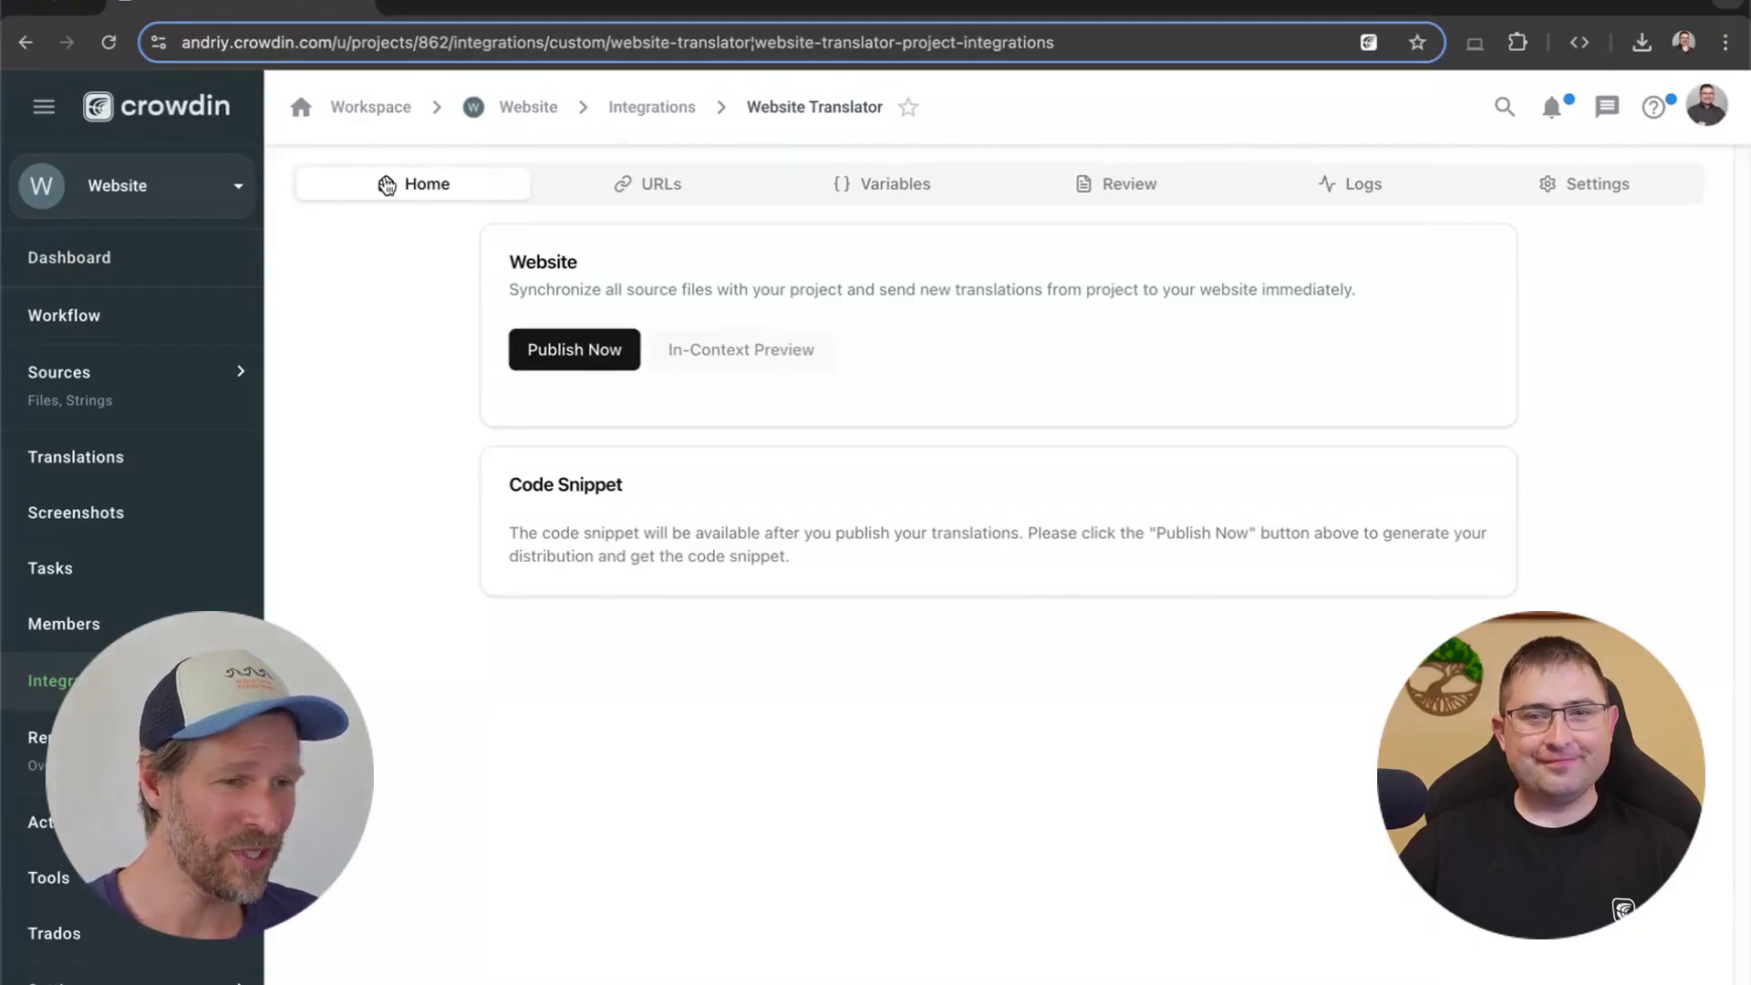
Step: Review Translation Configuration and Automation settings, keeping the Source sync schedule on Manual
{"action": "left_click", "coordinate": [1622, 196]}
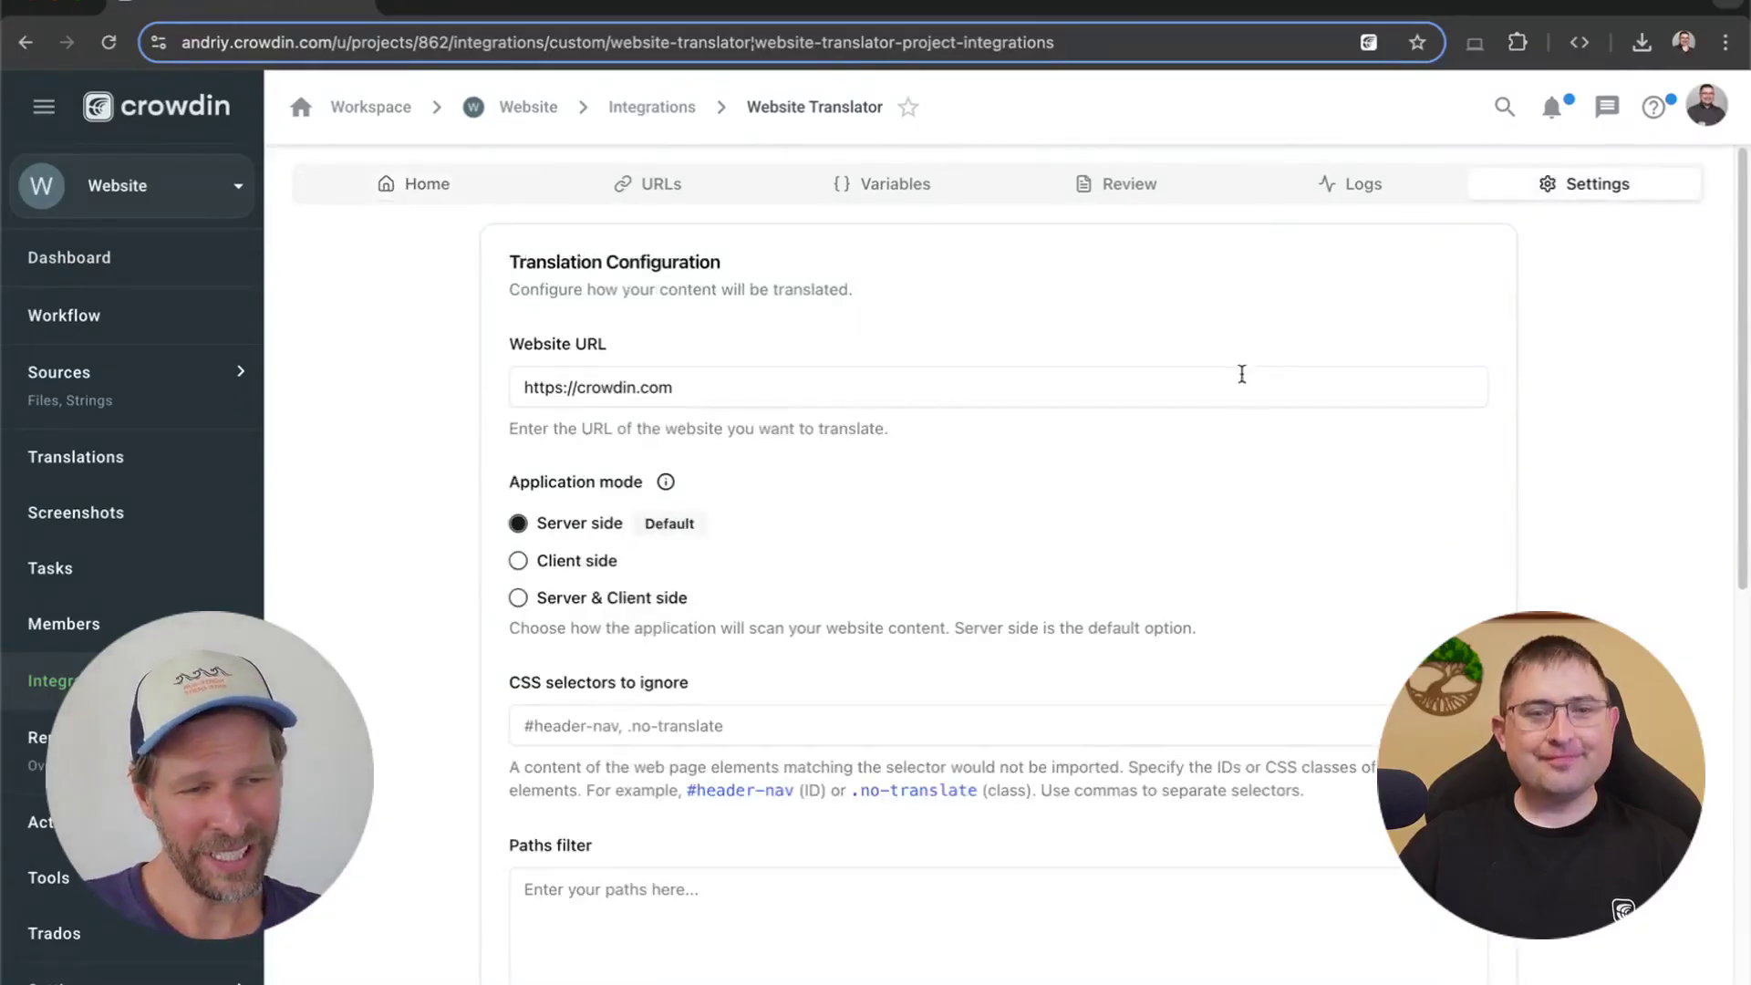
{"action": "scroll", "coordinate": [1213, 421], "scroll_direction": "down", "scroll_amount": 5}
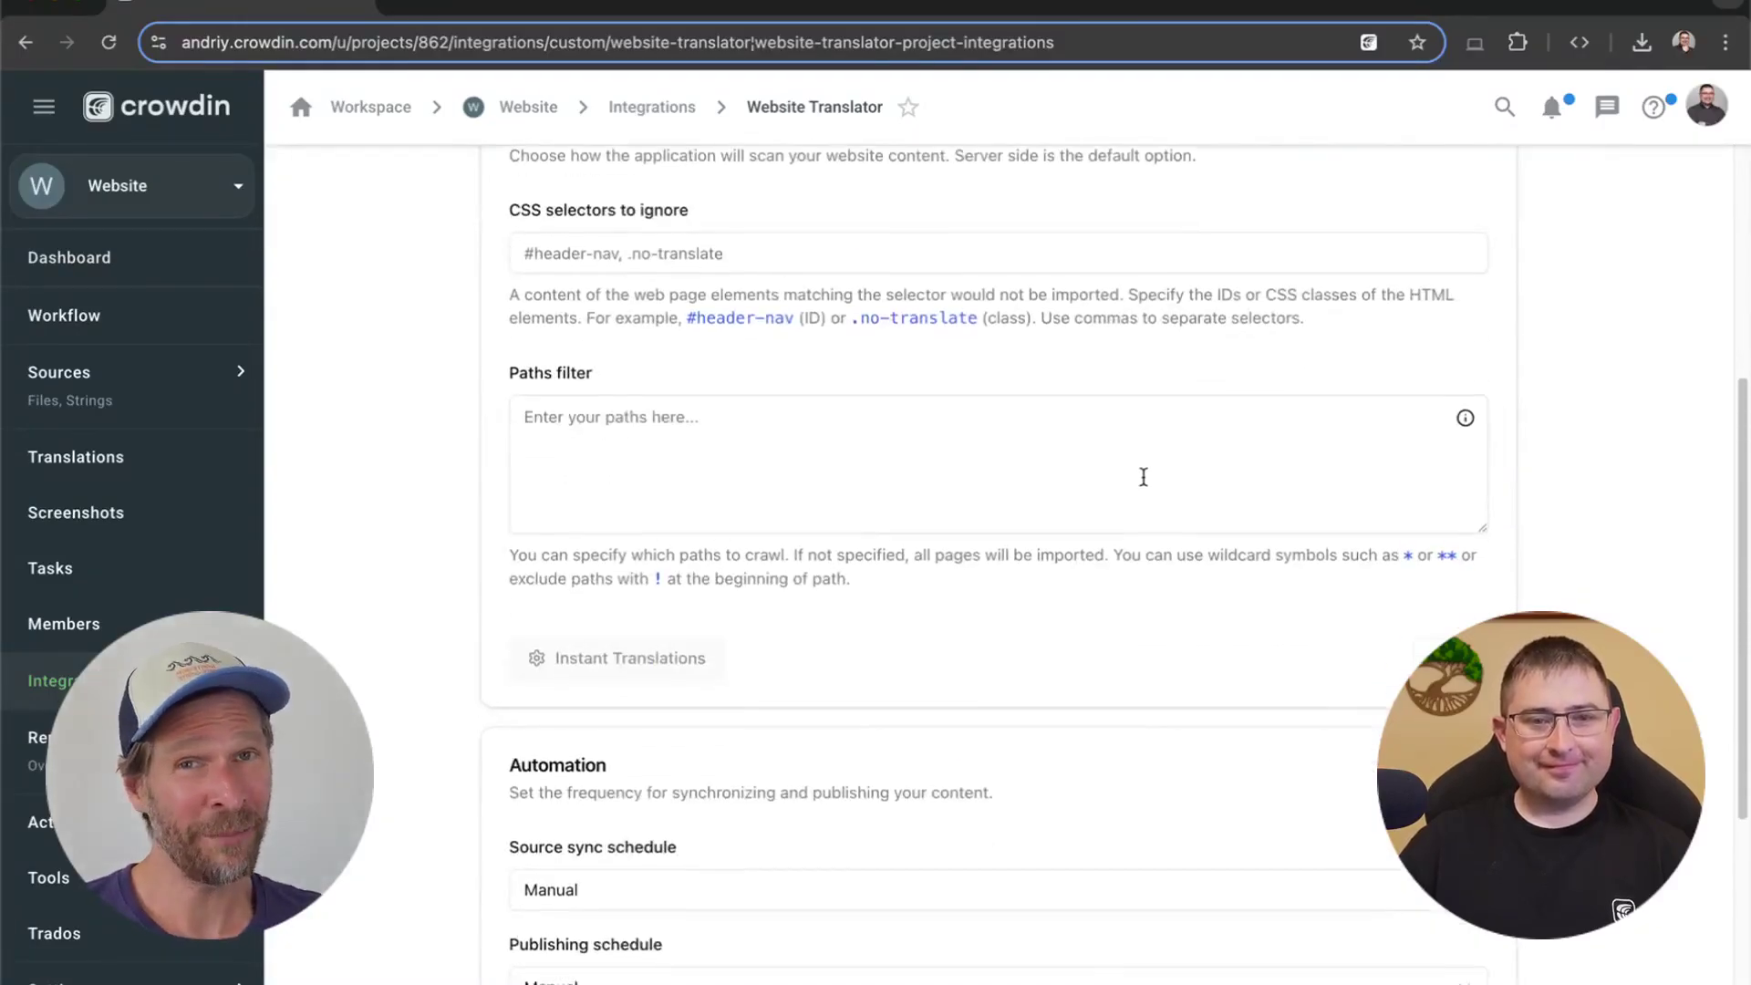
{"action": "scroll", "coordinate": [1144, 475], "scroll_direction": "down", "scroll_amount": 2}
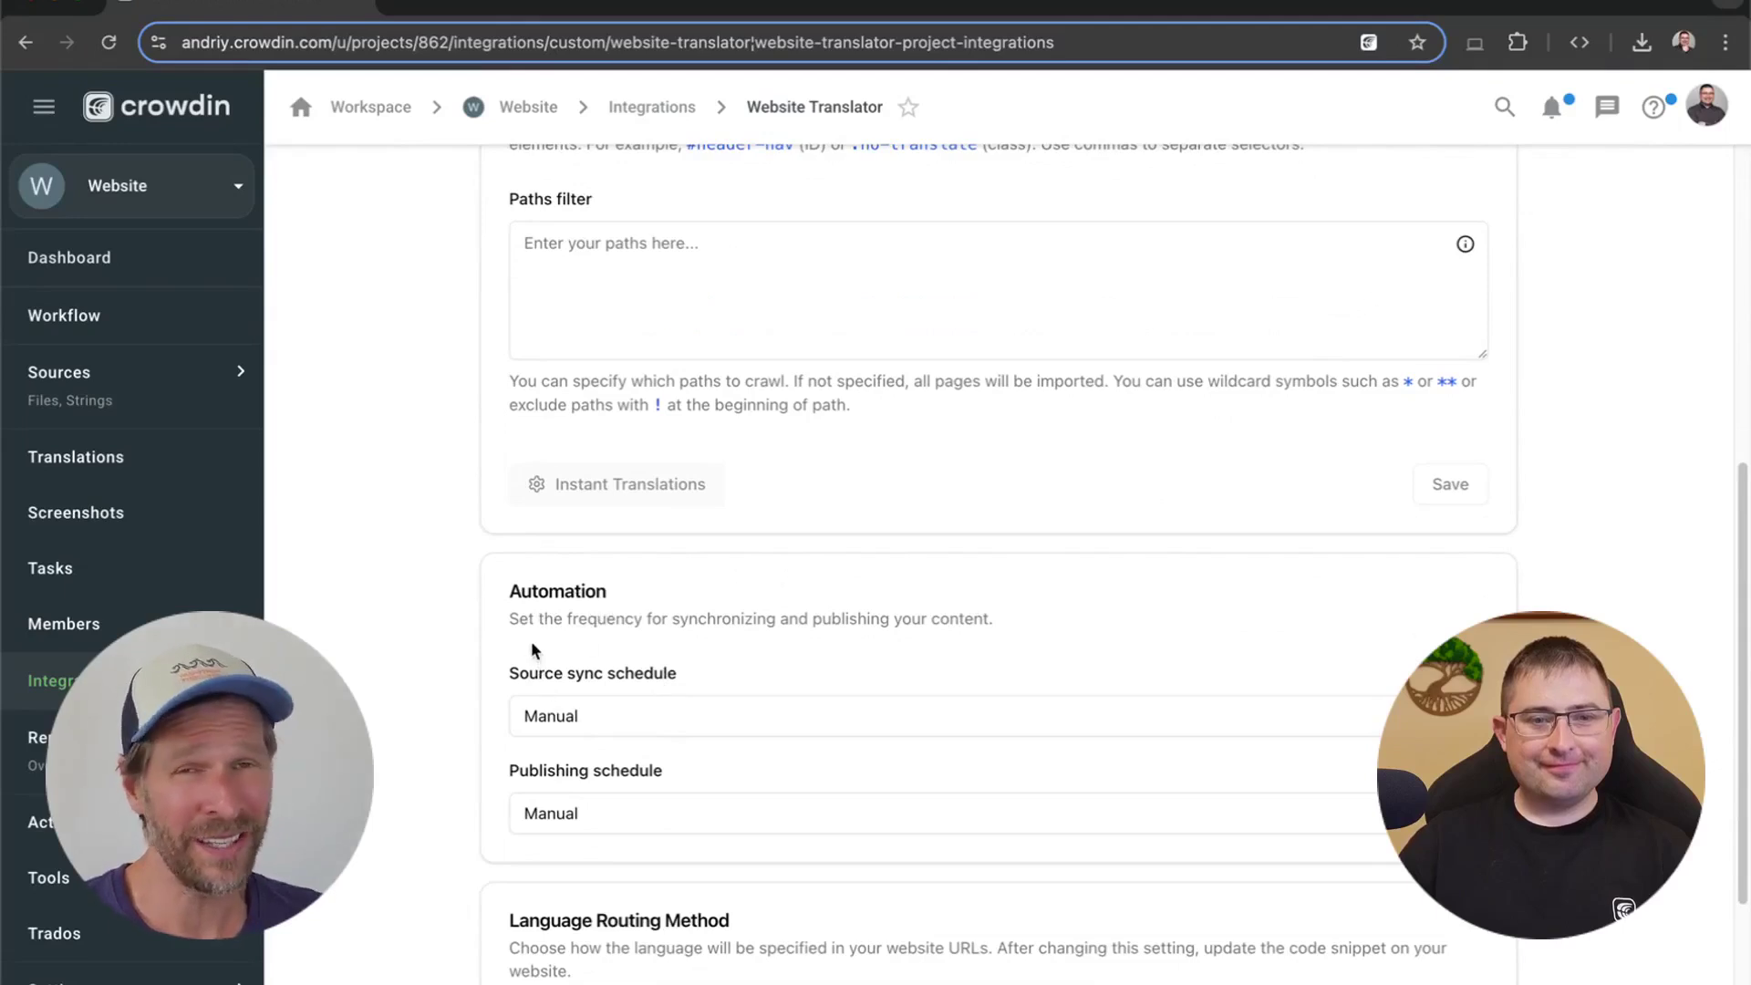
{"action": "scroll", "coordinate": [534, 649], "scroll_direction": "down", "scroll_amount": 2}
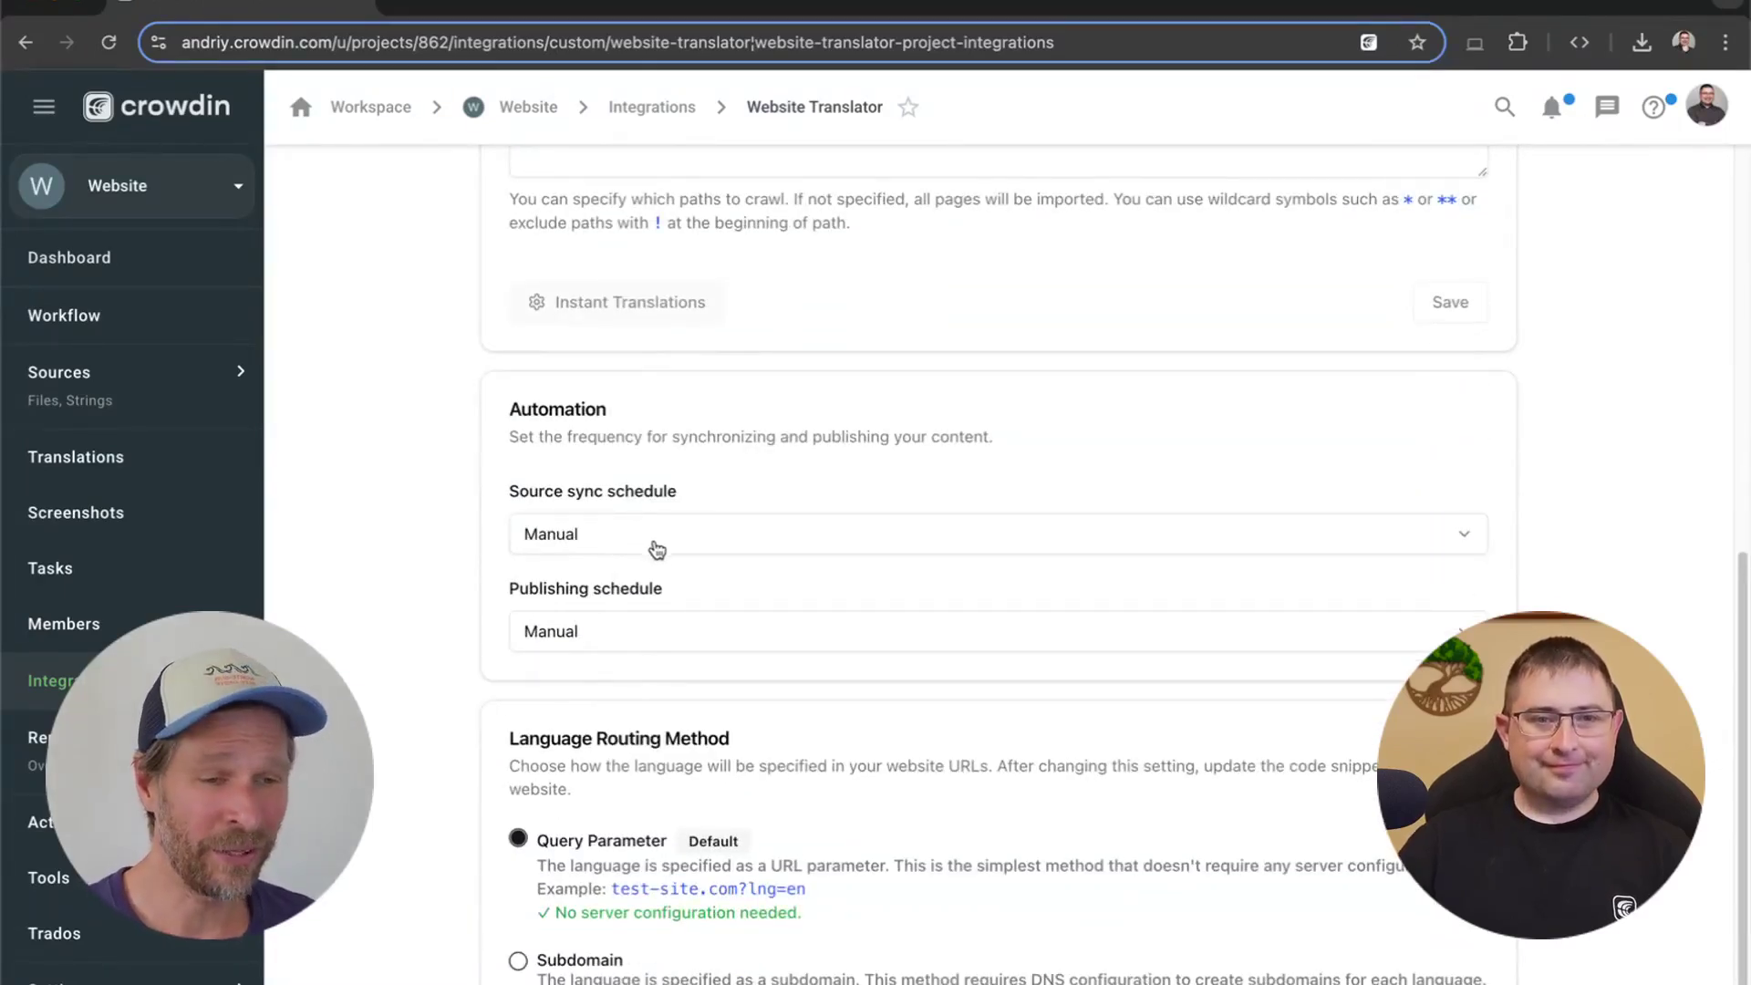
{"action": "scroll", "coordinate": [658, 546], "scroll_direction": "up", "scroll_amount": 10}
{"action": "scroll", "coordinate": [658, 544], "scroll_direction": "down", "scroll_amount": 10}
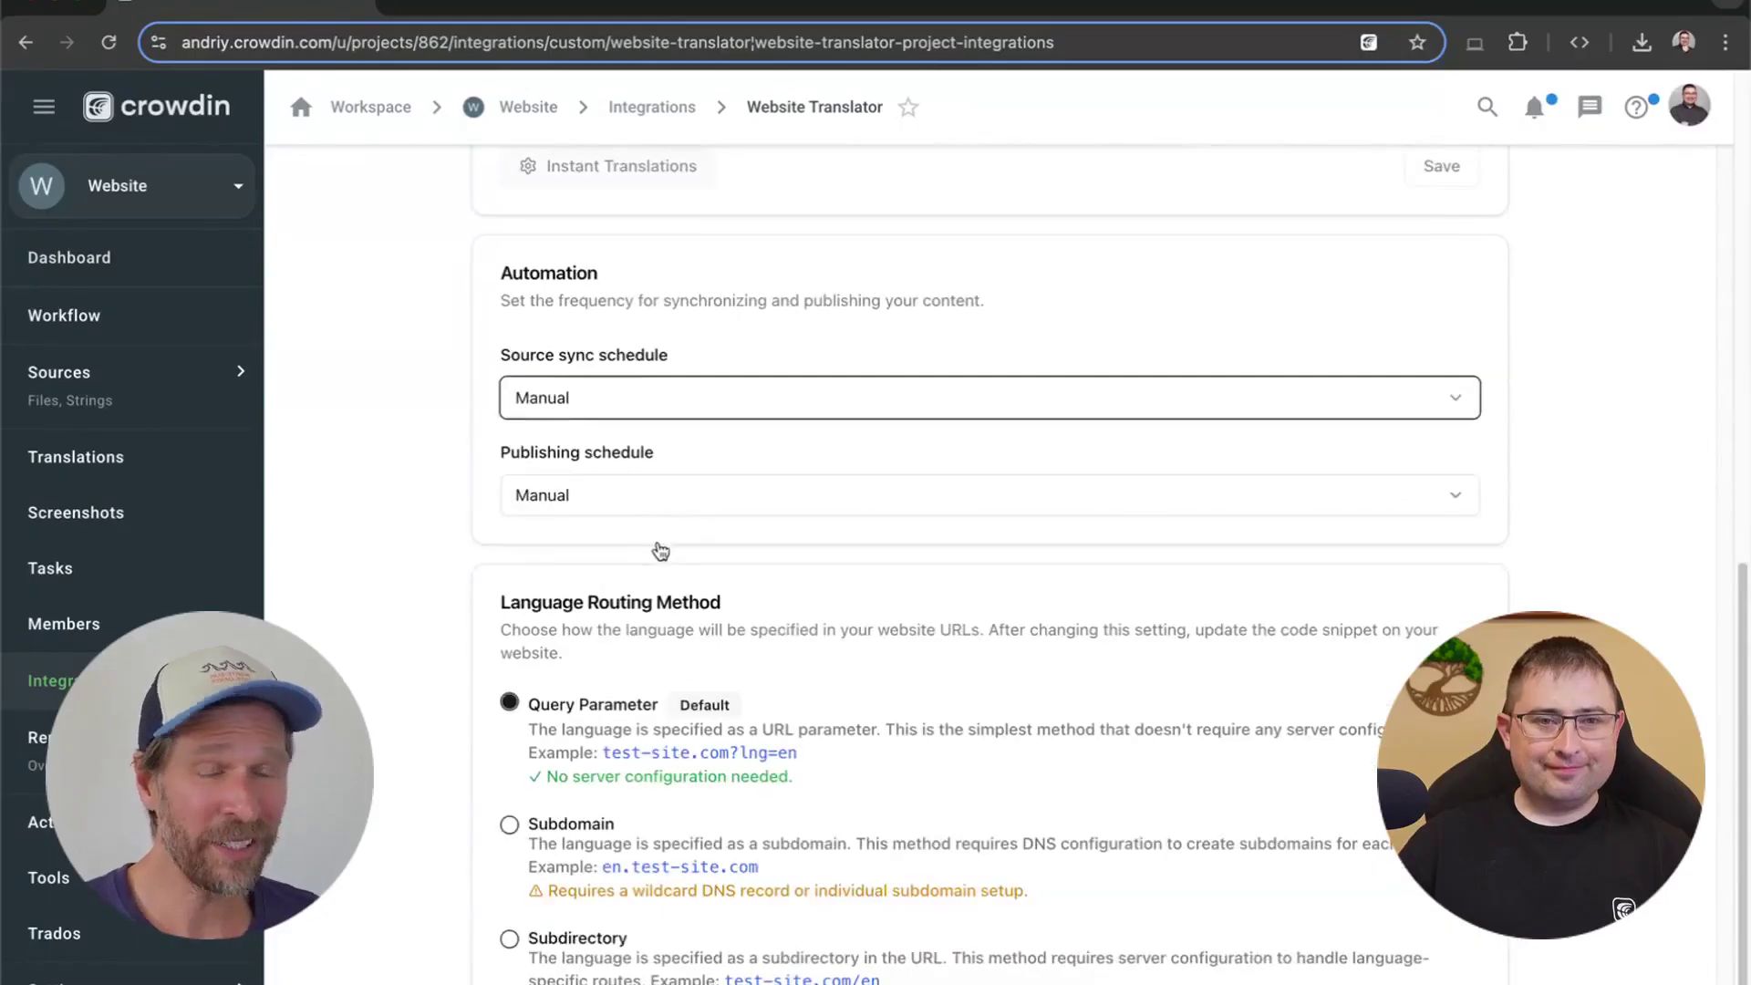
{"action": "left_click", "coordinate": [665, 399]}
{"action": "left_click", "coordinate": [665, 398]}
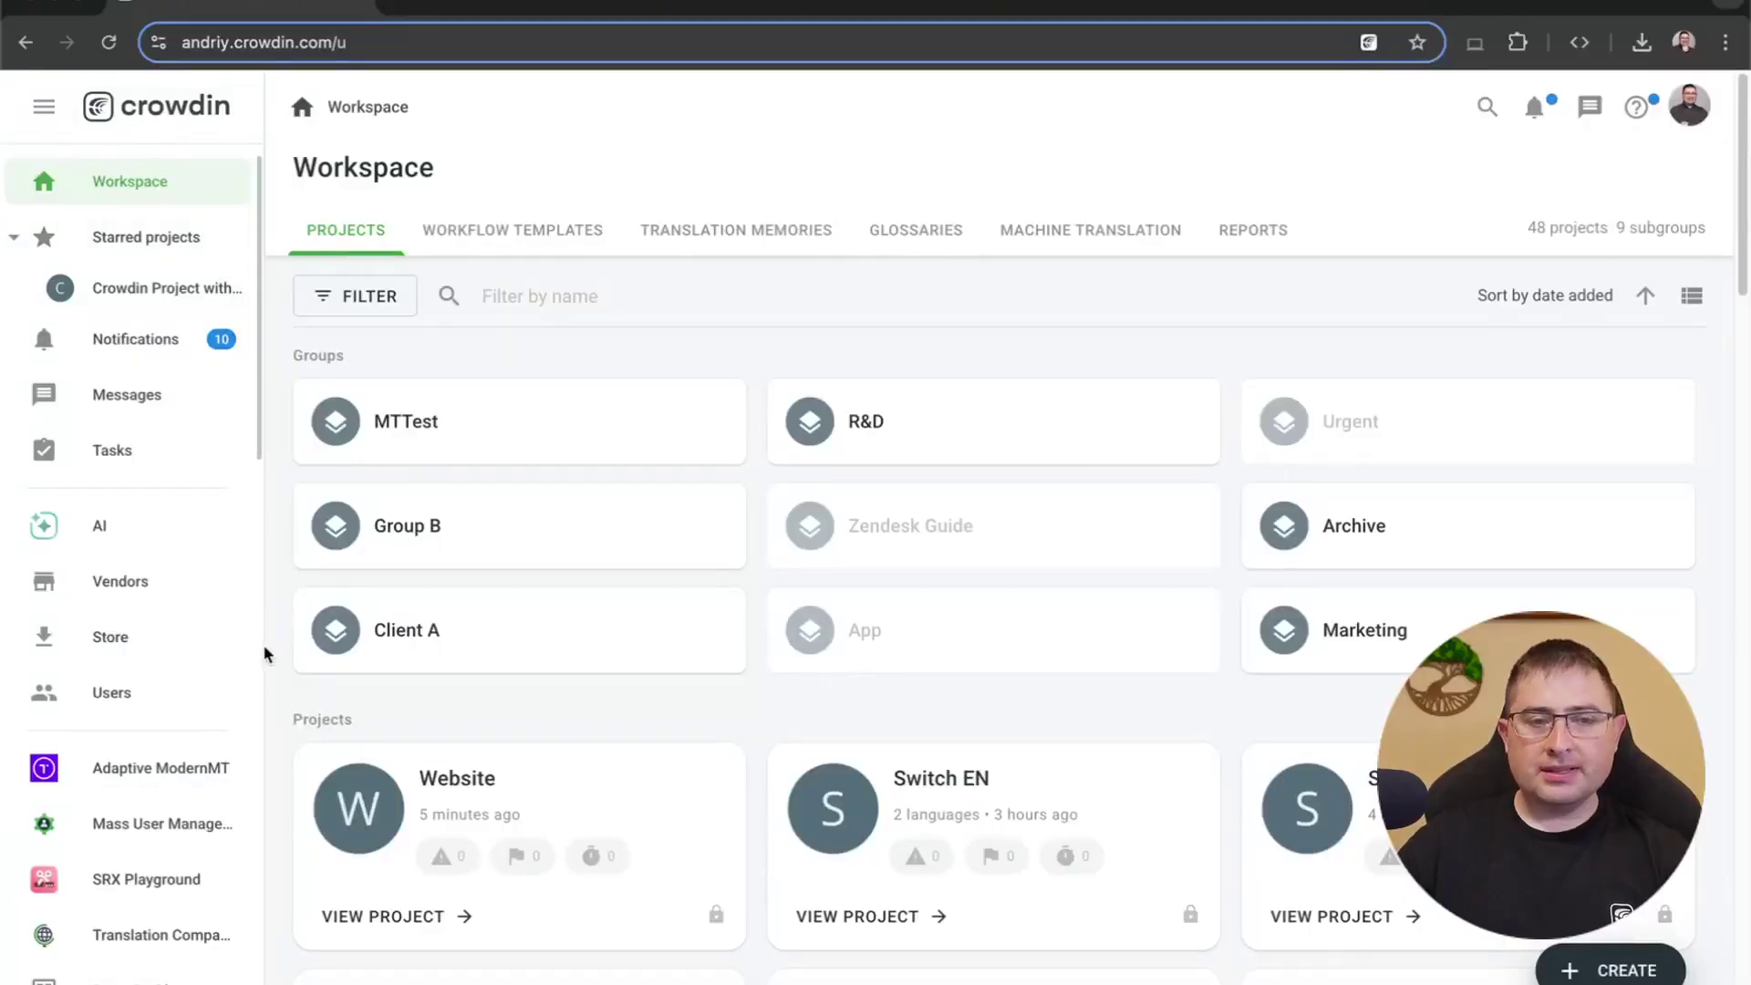
{"action": "left_click", "coordinate": [181, 644]}
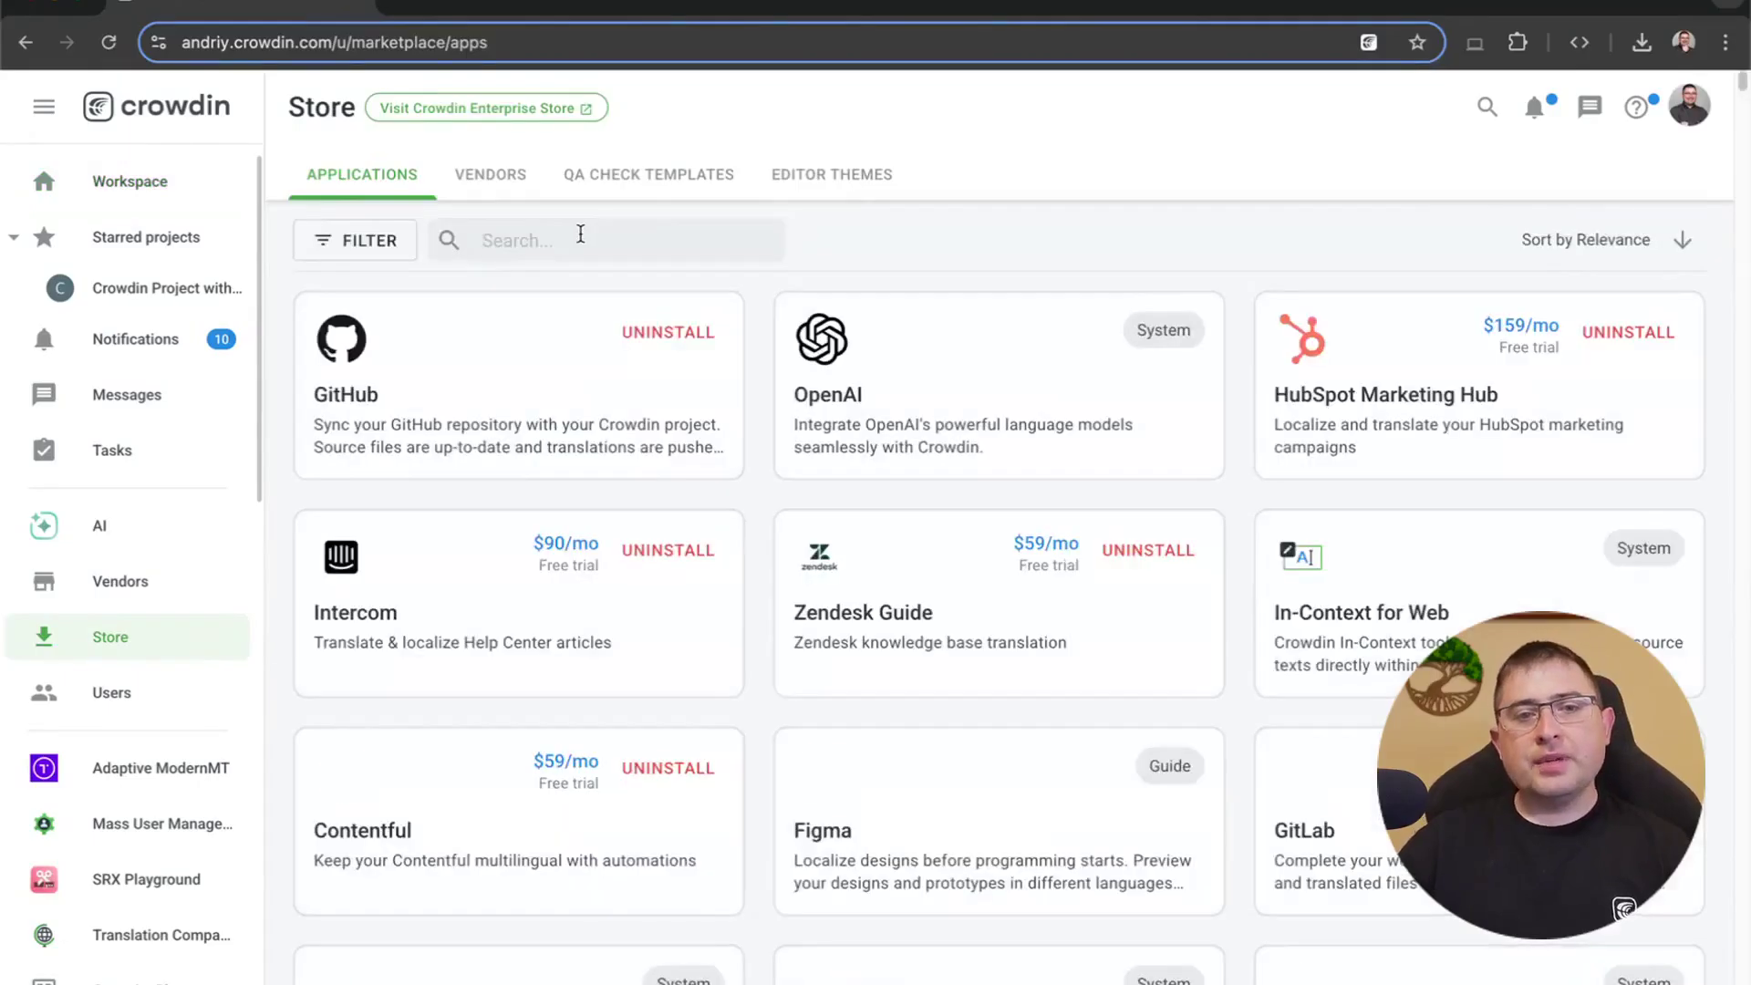
{"action": "left_click", "coordinate": [585, 236]}
{"action": "type", "text": "cms"}
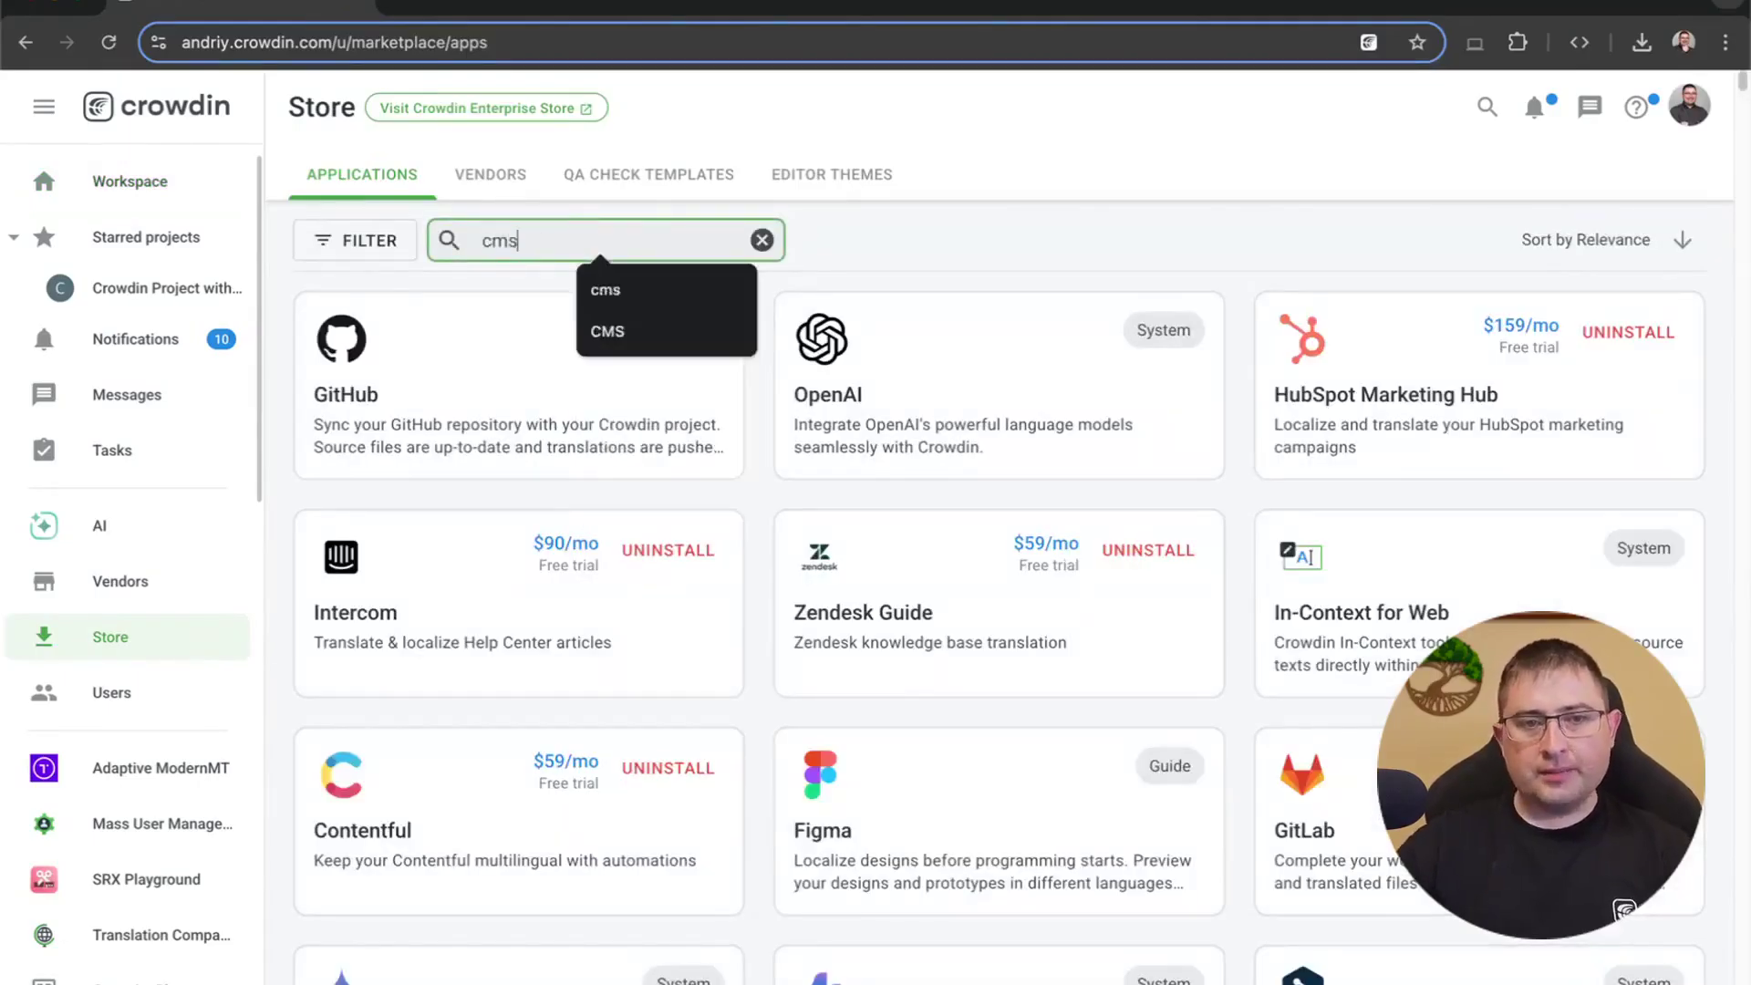
{"action": "left_click", "coordinate": [1040, 234]}
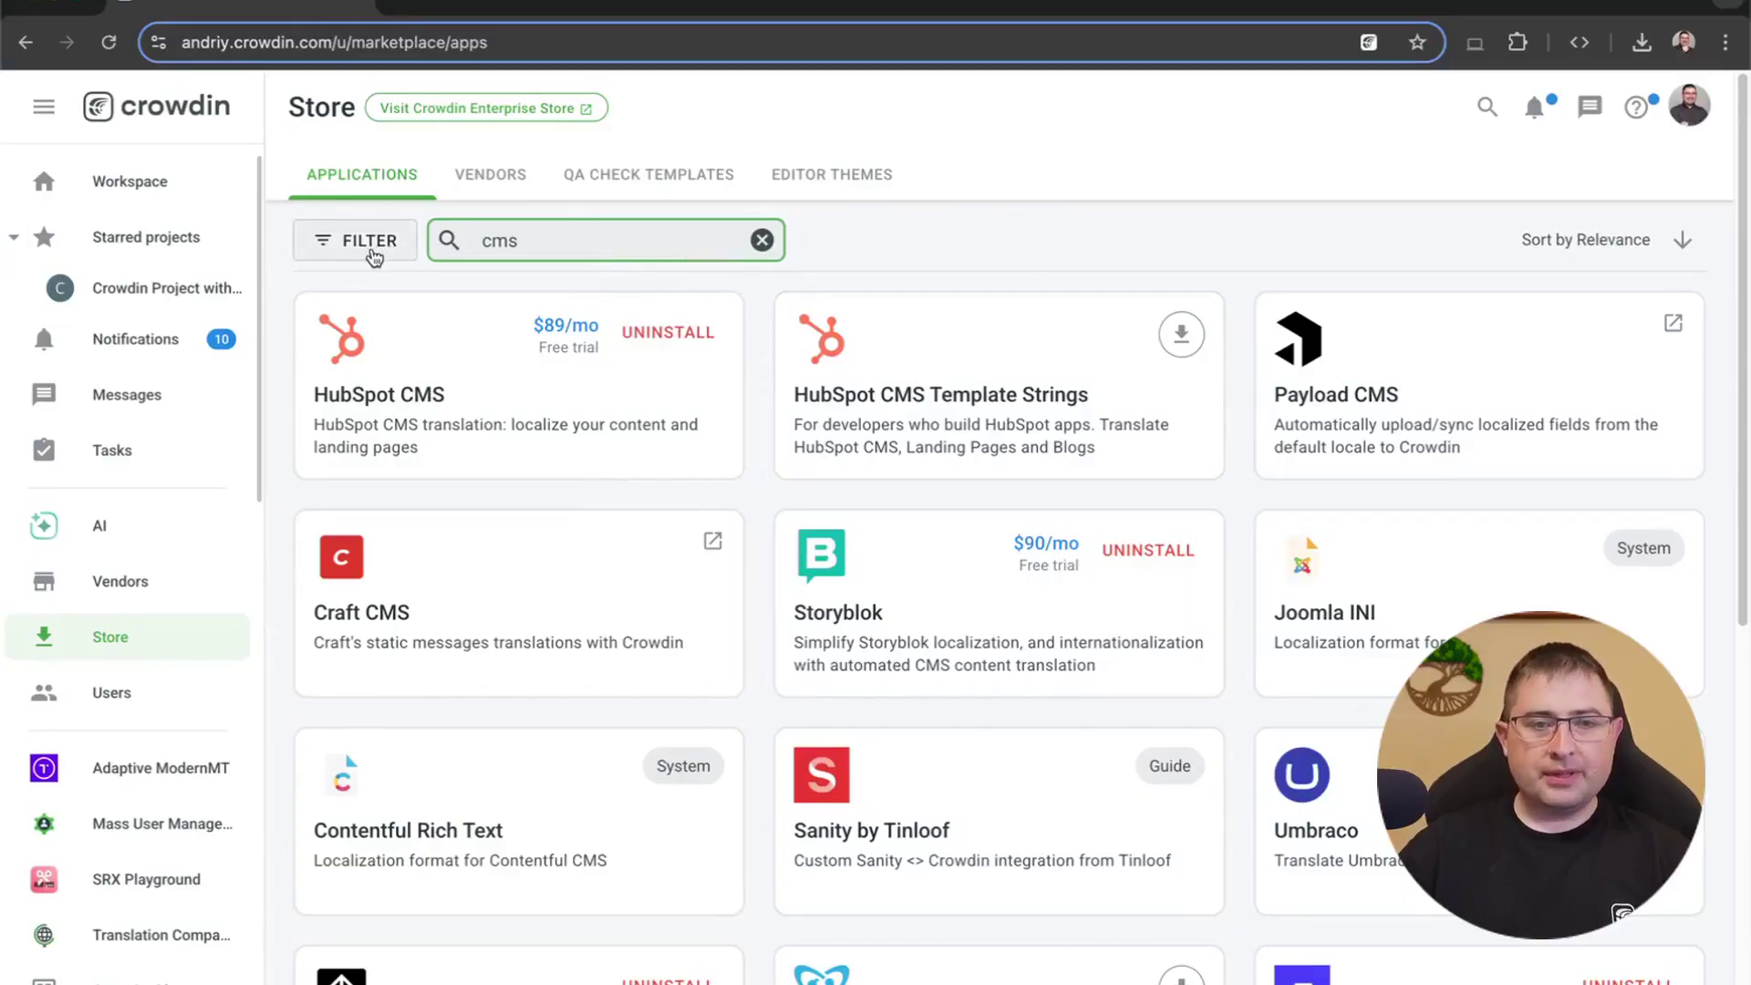
{"action": "scroll", "coordinate": [1047, 688], "scroll_direction": "down", "scroll_amount": 5}
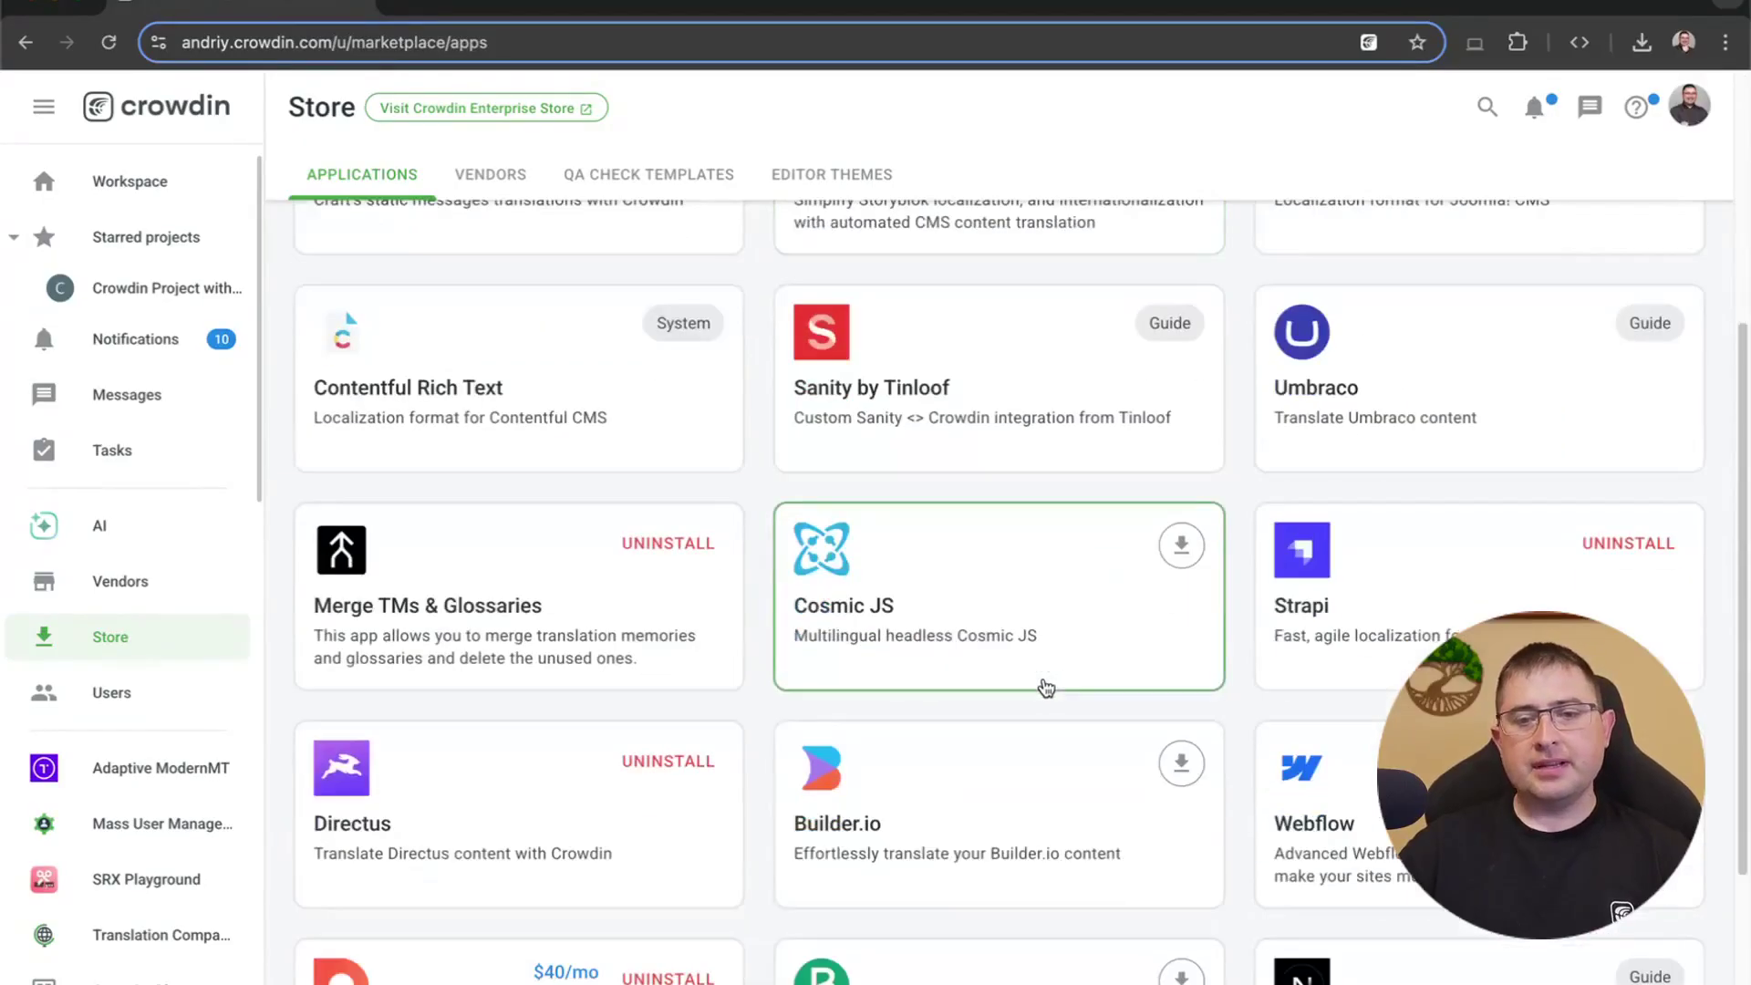
{"action": "scroll", "coordinate": [1139, 660], "scroll_direction": "down", "scroll_amount": 4}
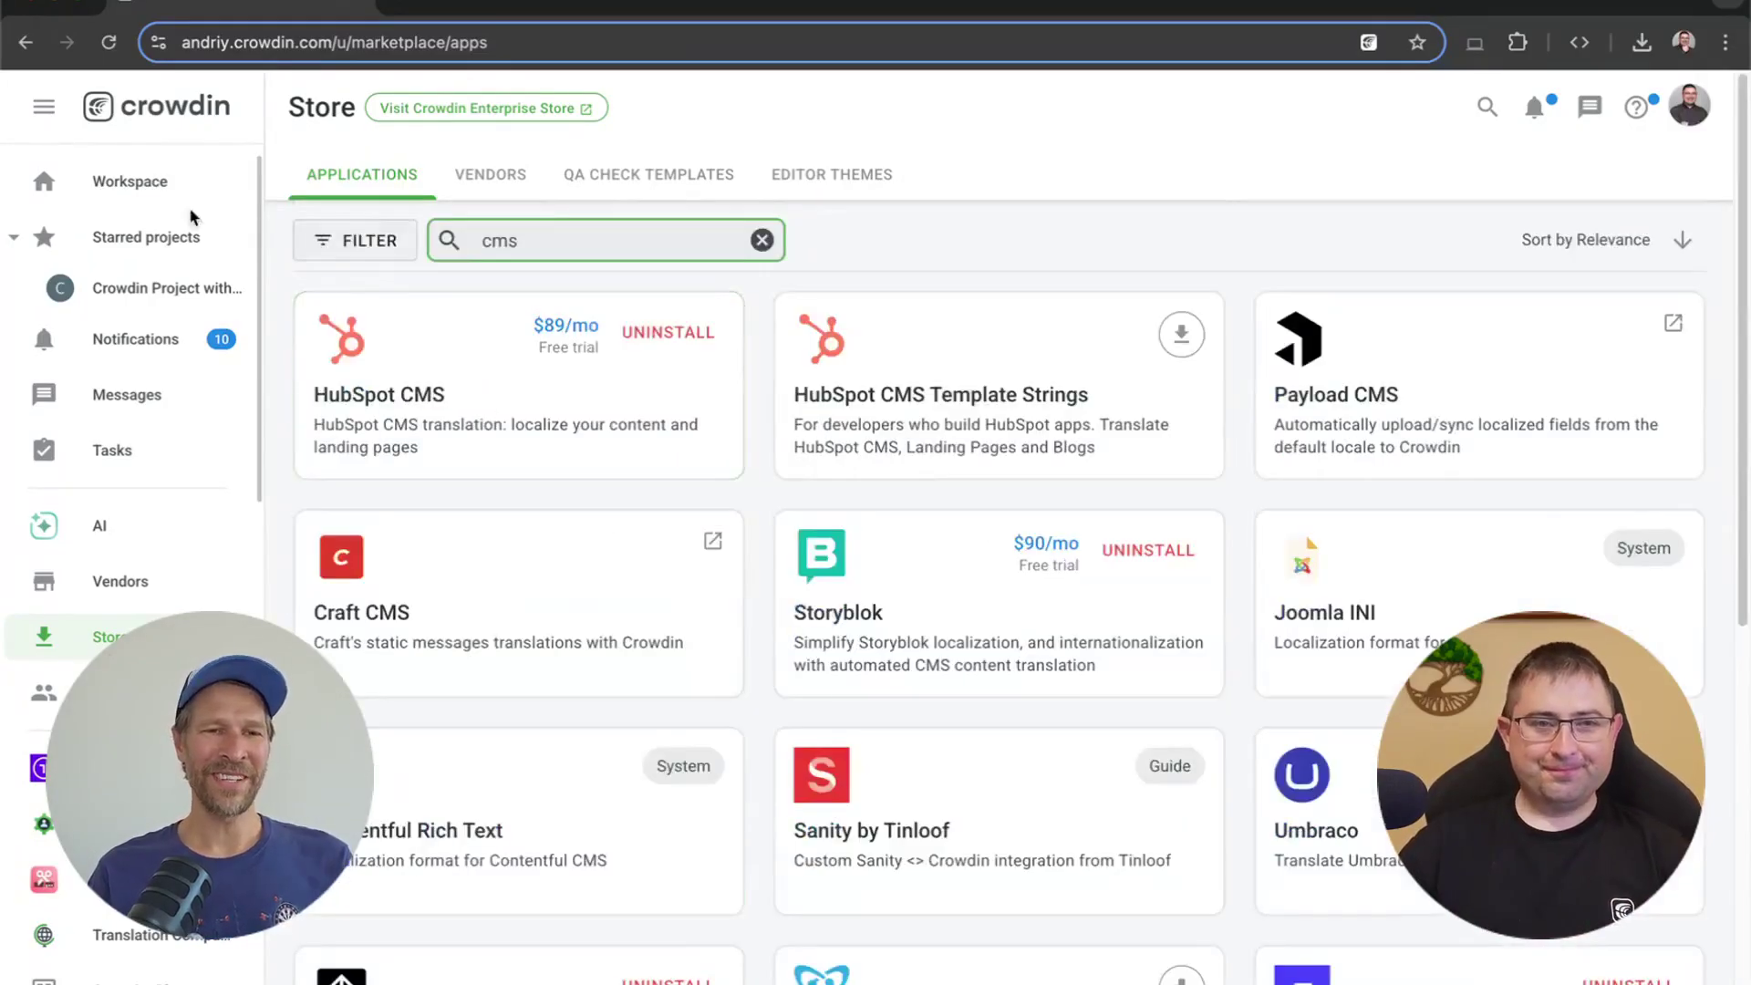
{"action": "left_click", "coordinate": [98, 182]}
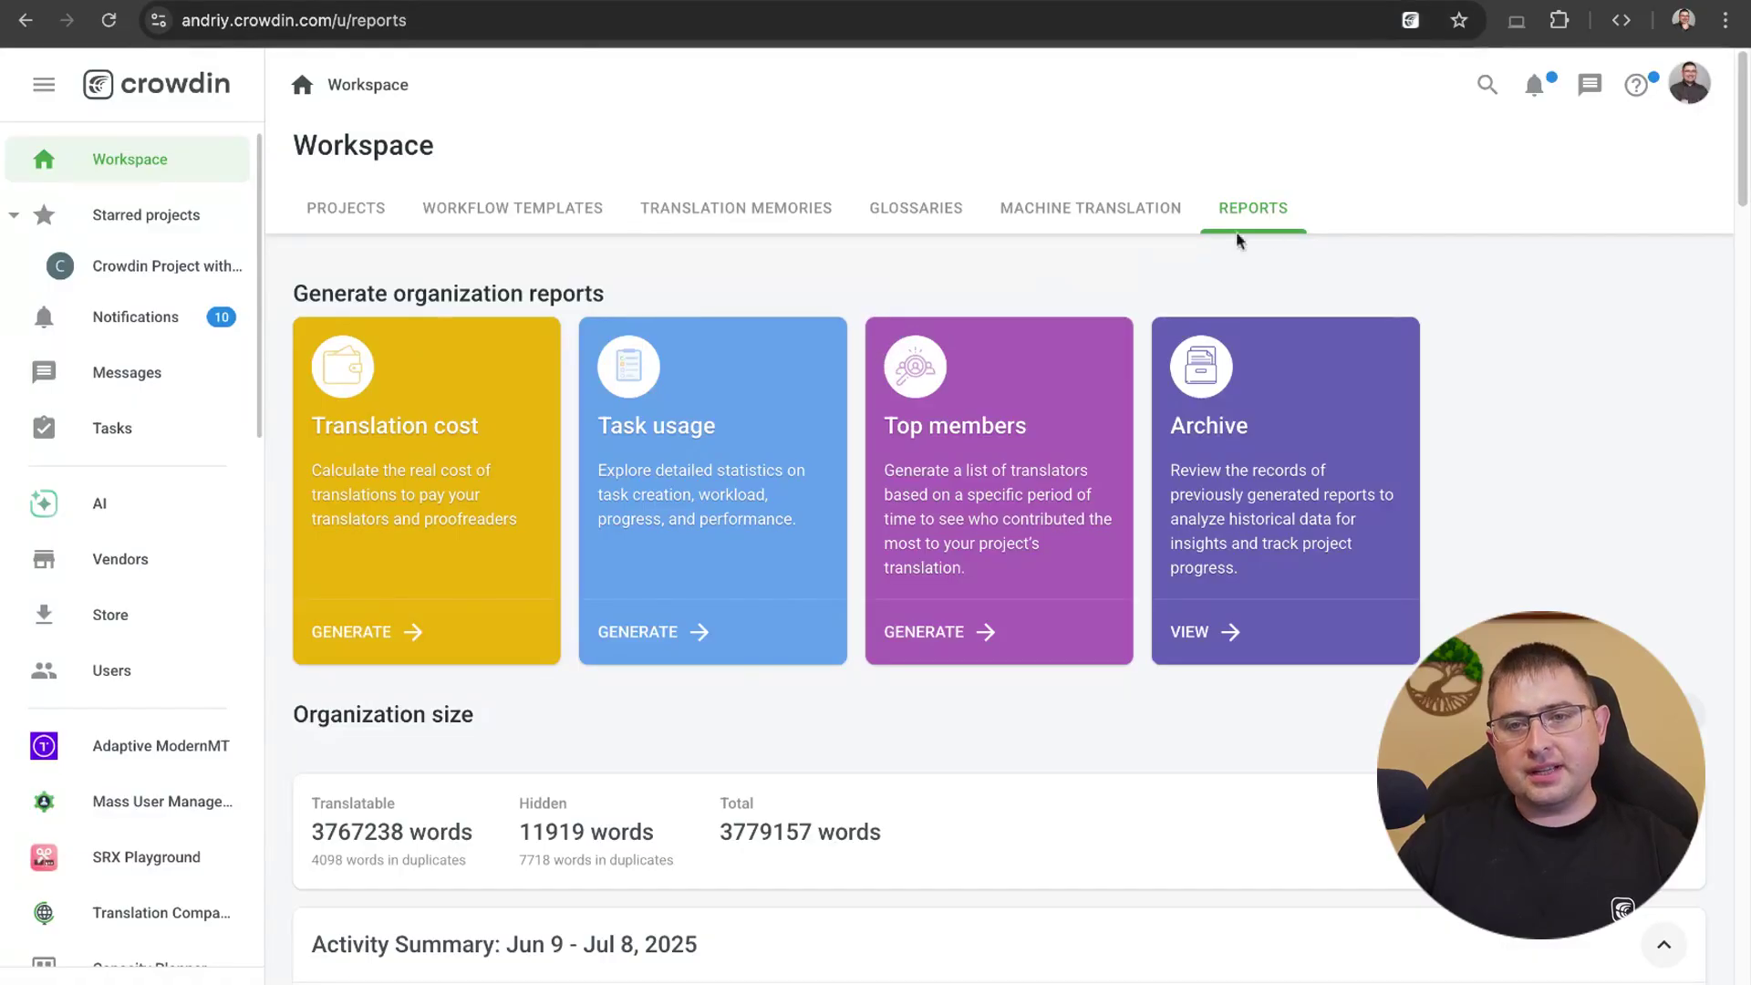
{"action": "scroll", "coordinate": [1083, 484], "scroll_direction": "down", "scroll_amount": 2}
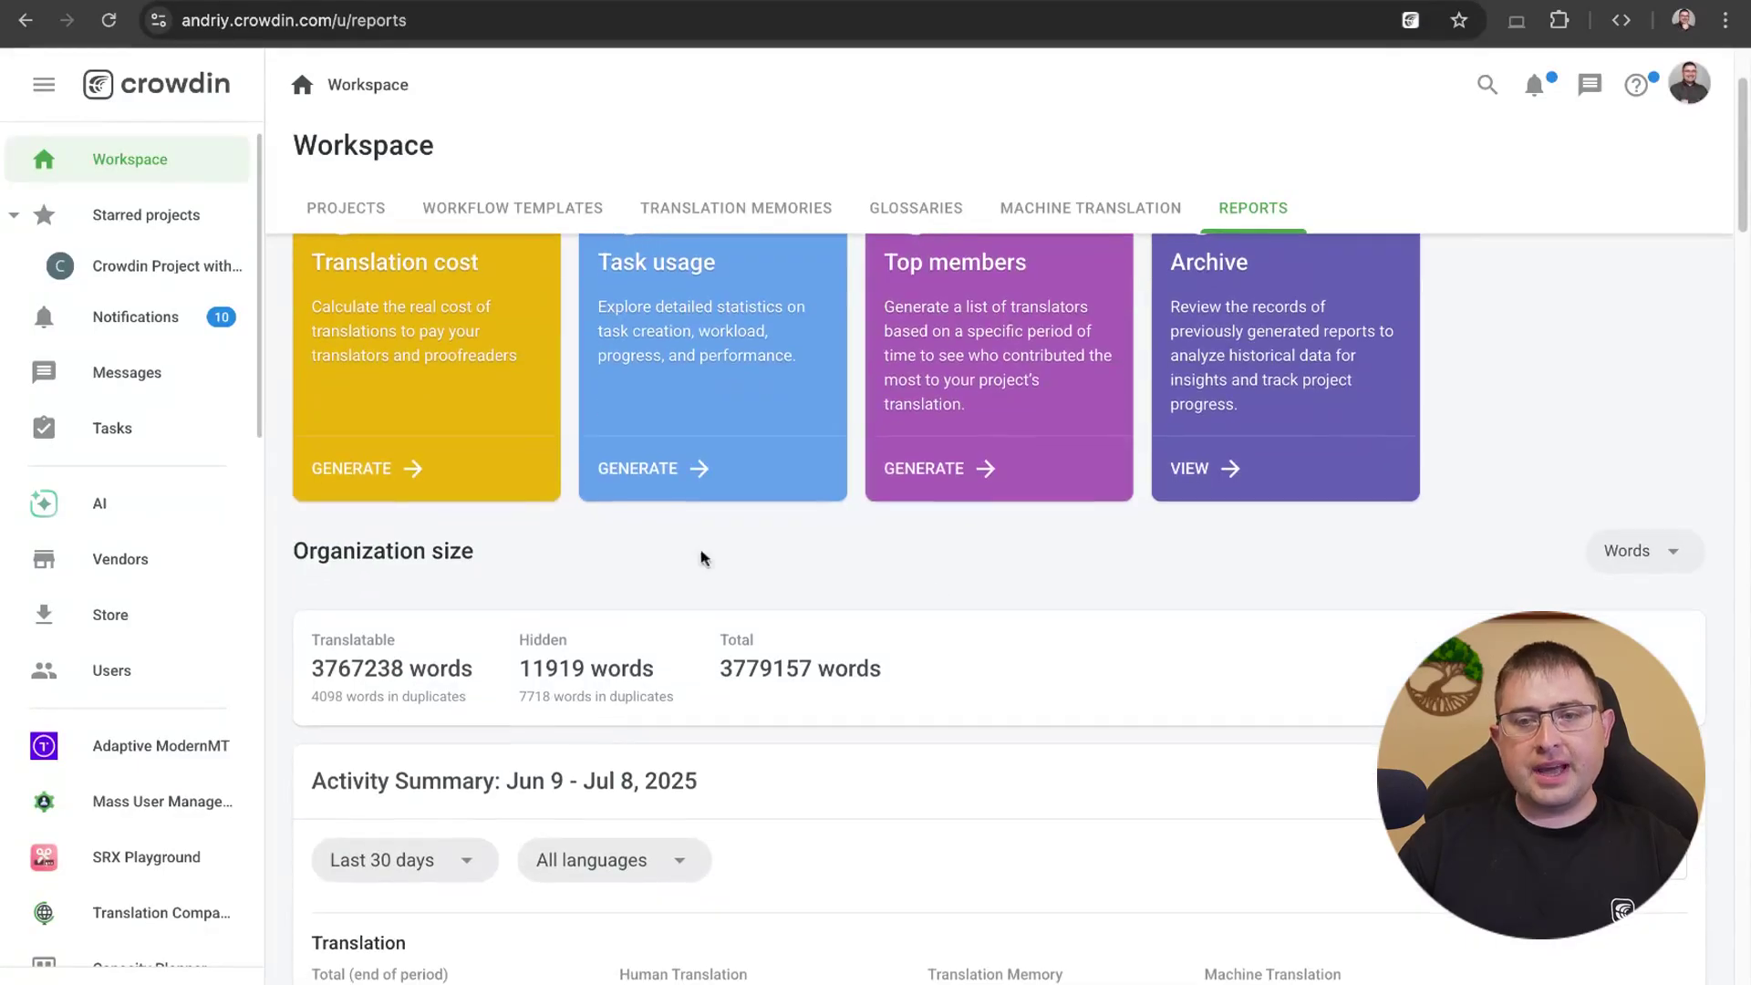
{"action": "left_click", "coordinate": [1680, 558]}
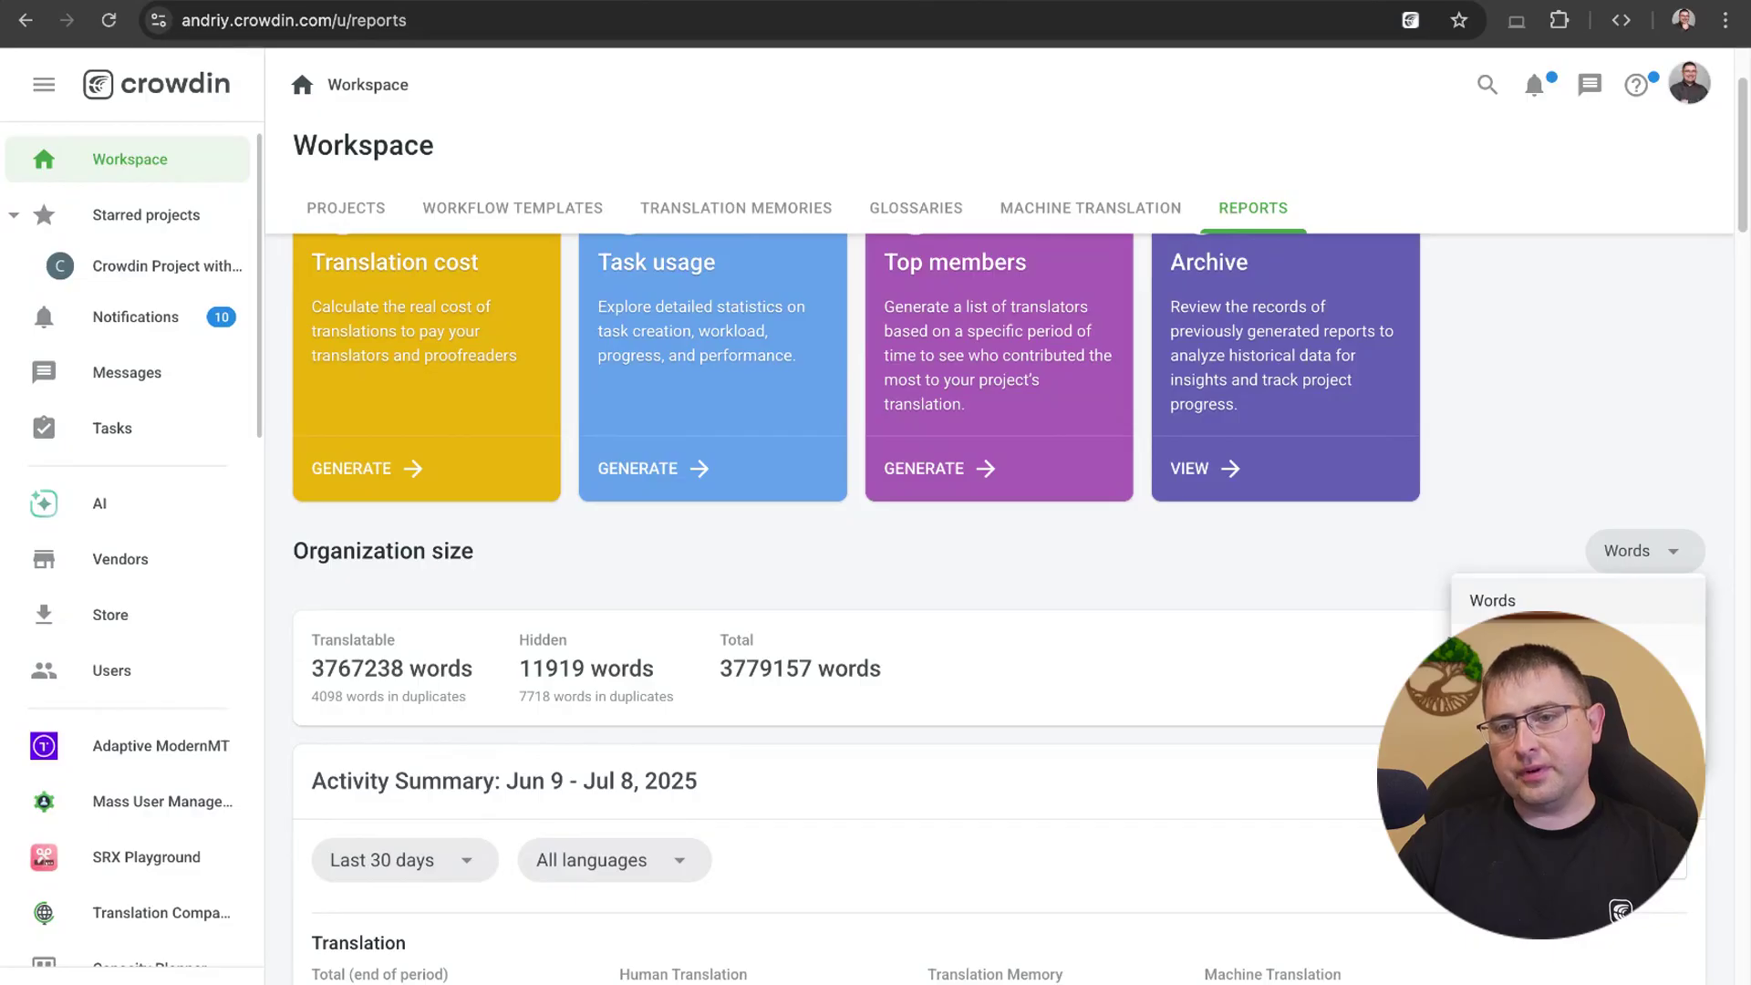
{"action": "left_click", "coordinate": [1186, 574]}
{"action": "scroll", "coordinate": [528, 614], "scroll_direction": "down", "scroll_amount": 6}
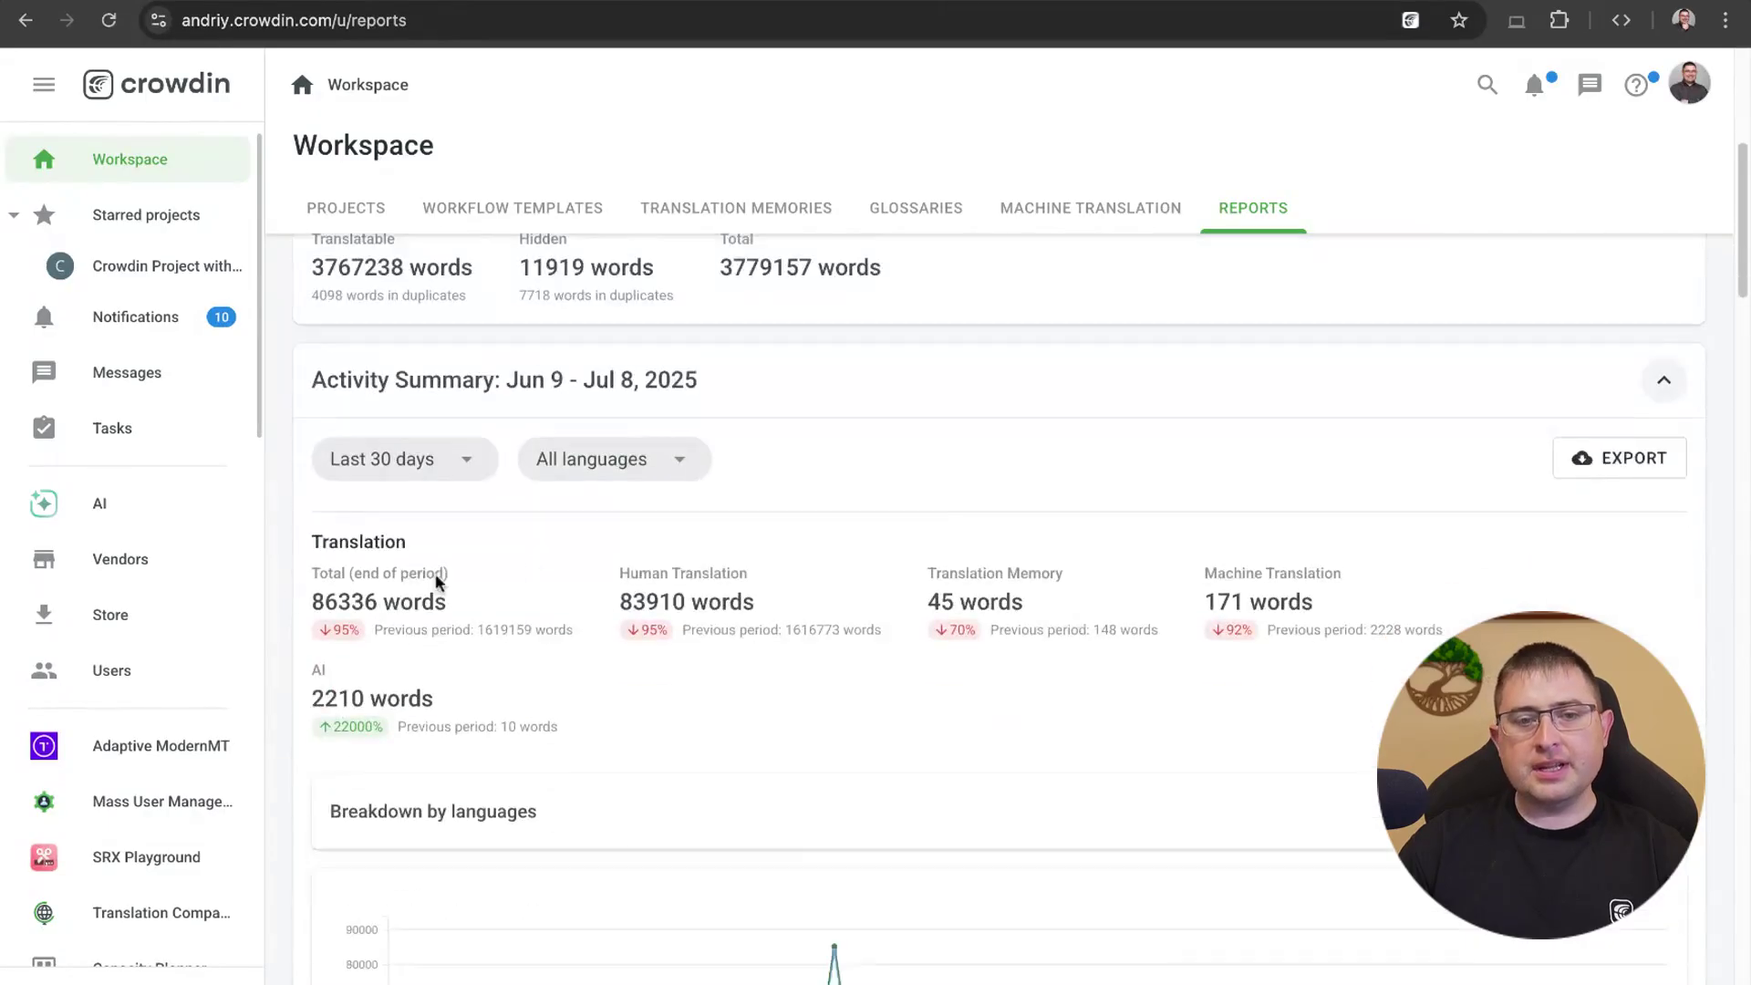
{"action": "scroll", "coordinate": [470, 365], "scroll_direction": "up", "scroll_amount": 2}
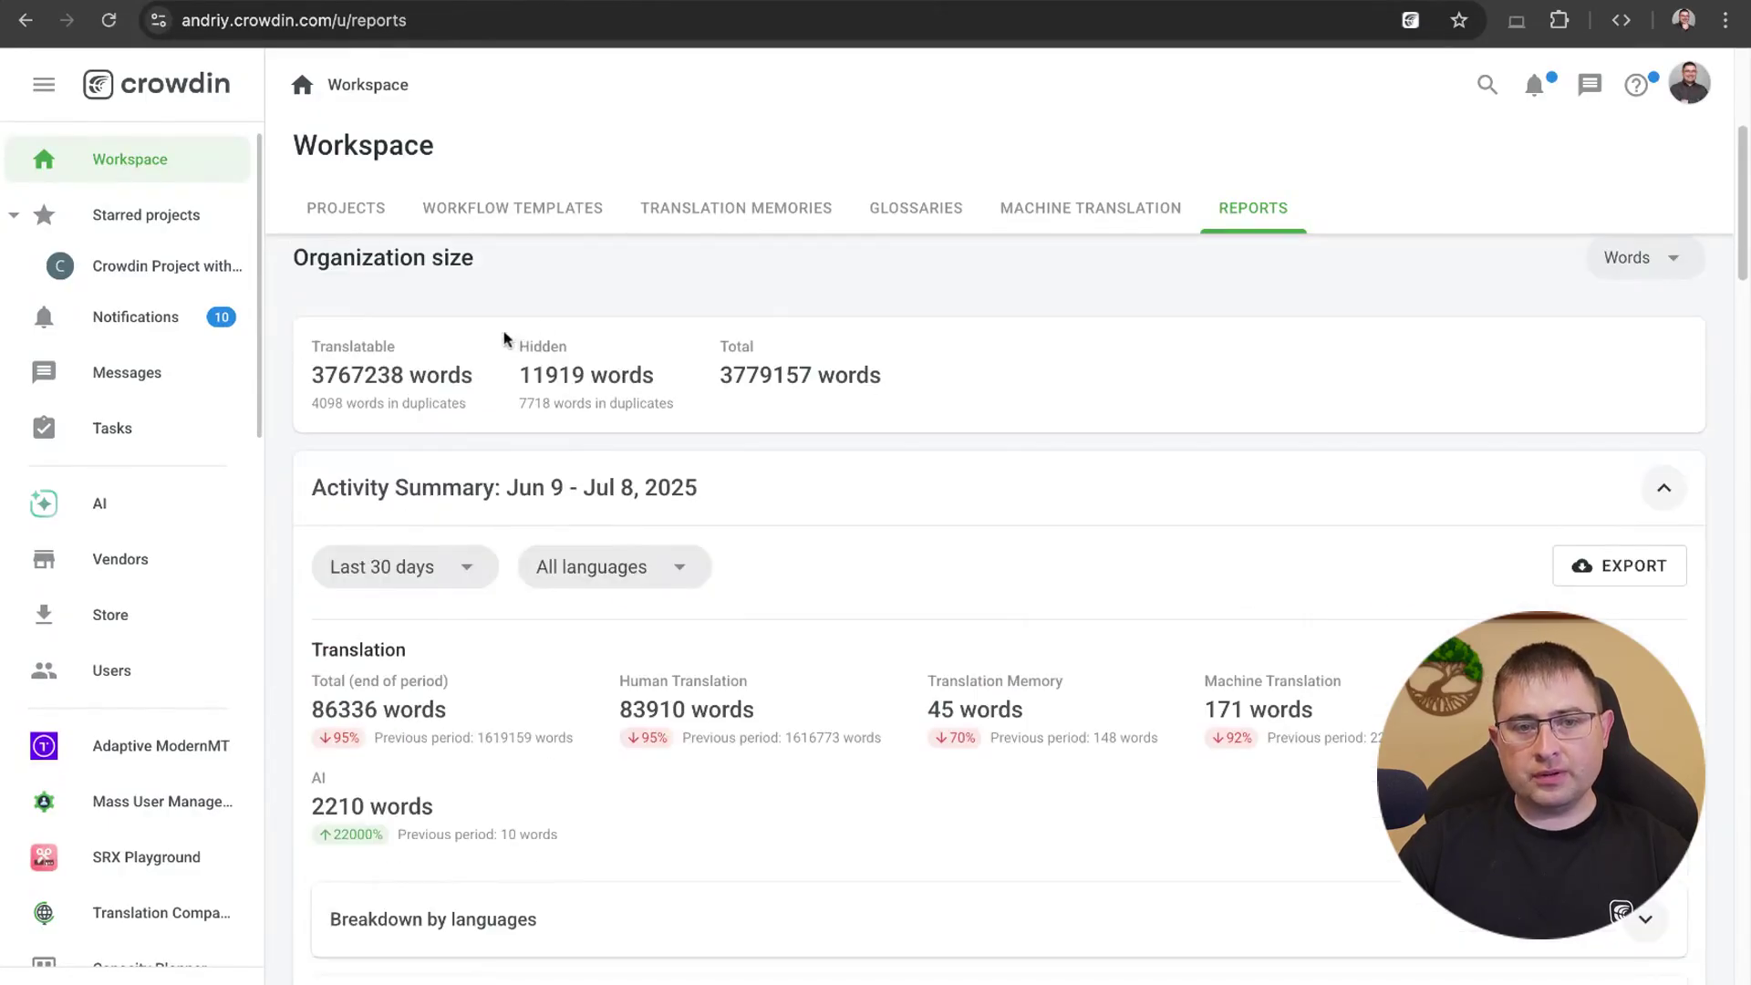
{"action": "scroll", "coordinate": [680, 551], "scroll_direction": "down", "scroll_amount": 1}
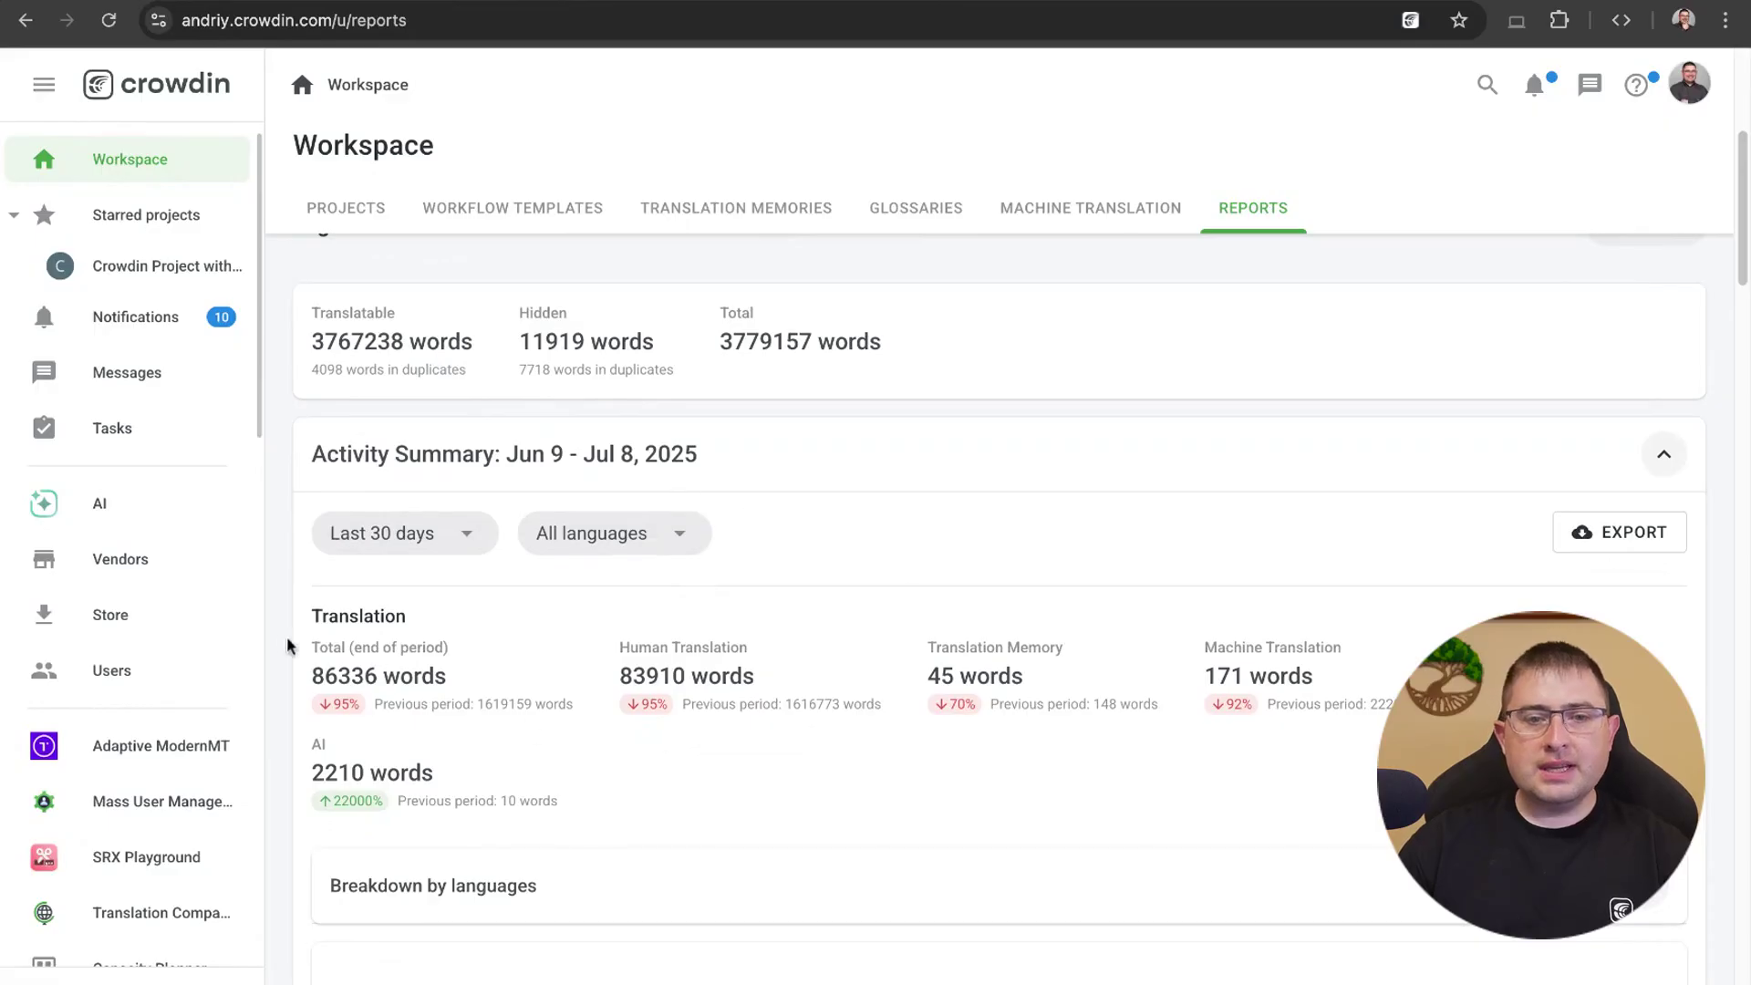
{"action": "left_click_drag", "start_coordinate": [640, 673], "coordinate": [757, 675]}
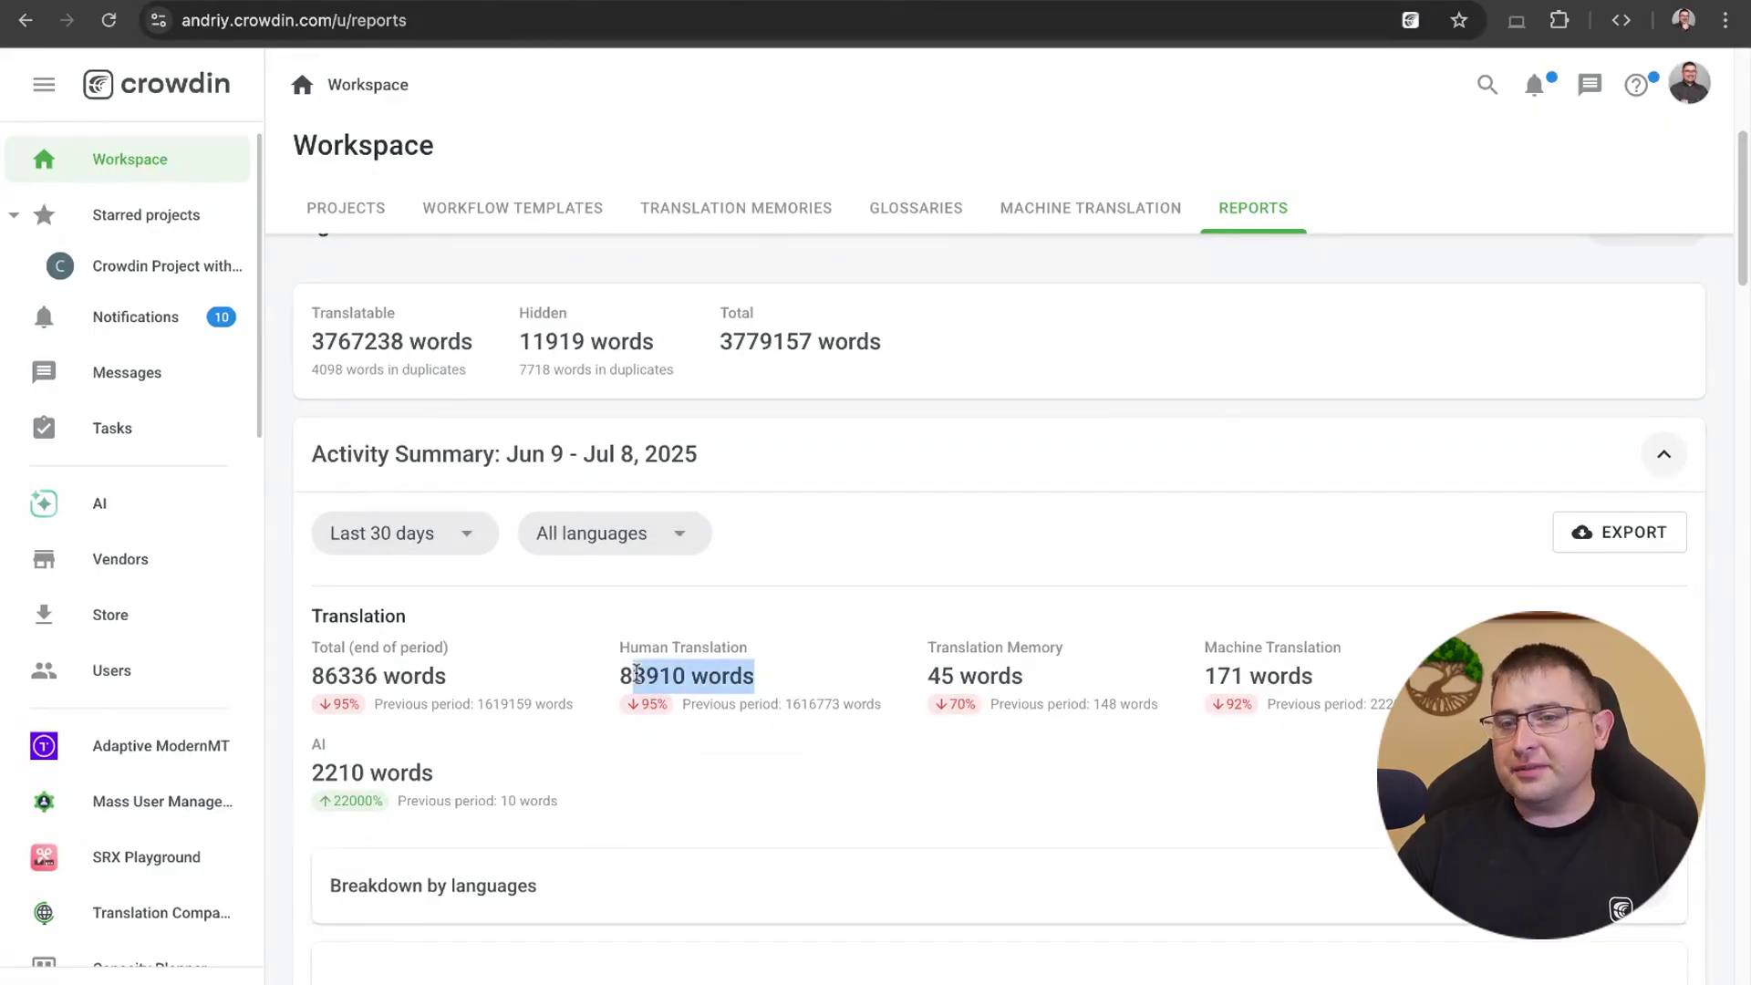
{"action": "left_click_drag", "start_coordinate": [637, 673], "coordinate": [1023, 676]}
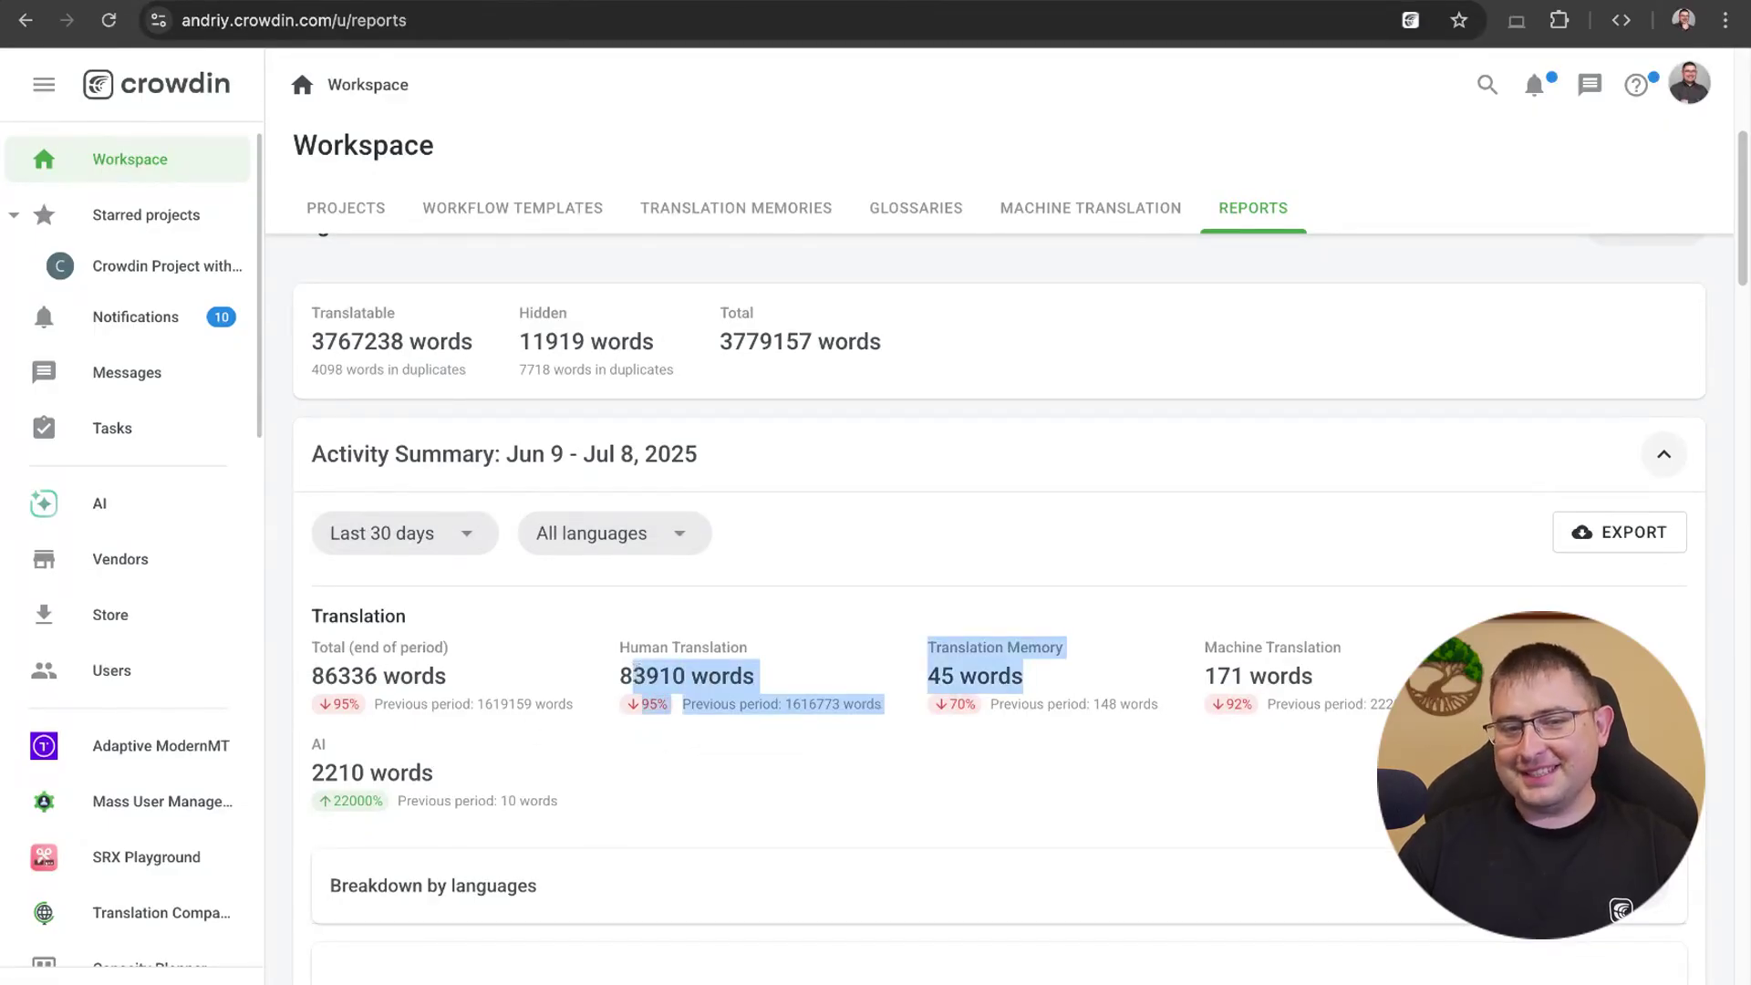
{"action": "double_click", "coordinate": [312, 773]}
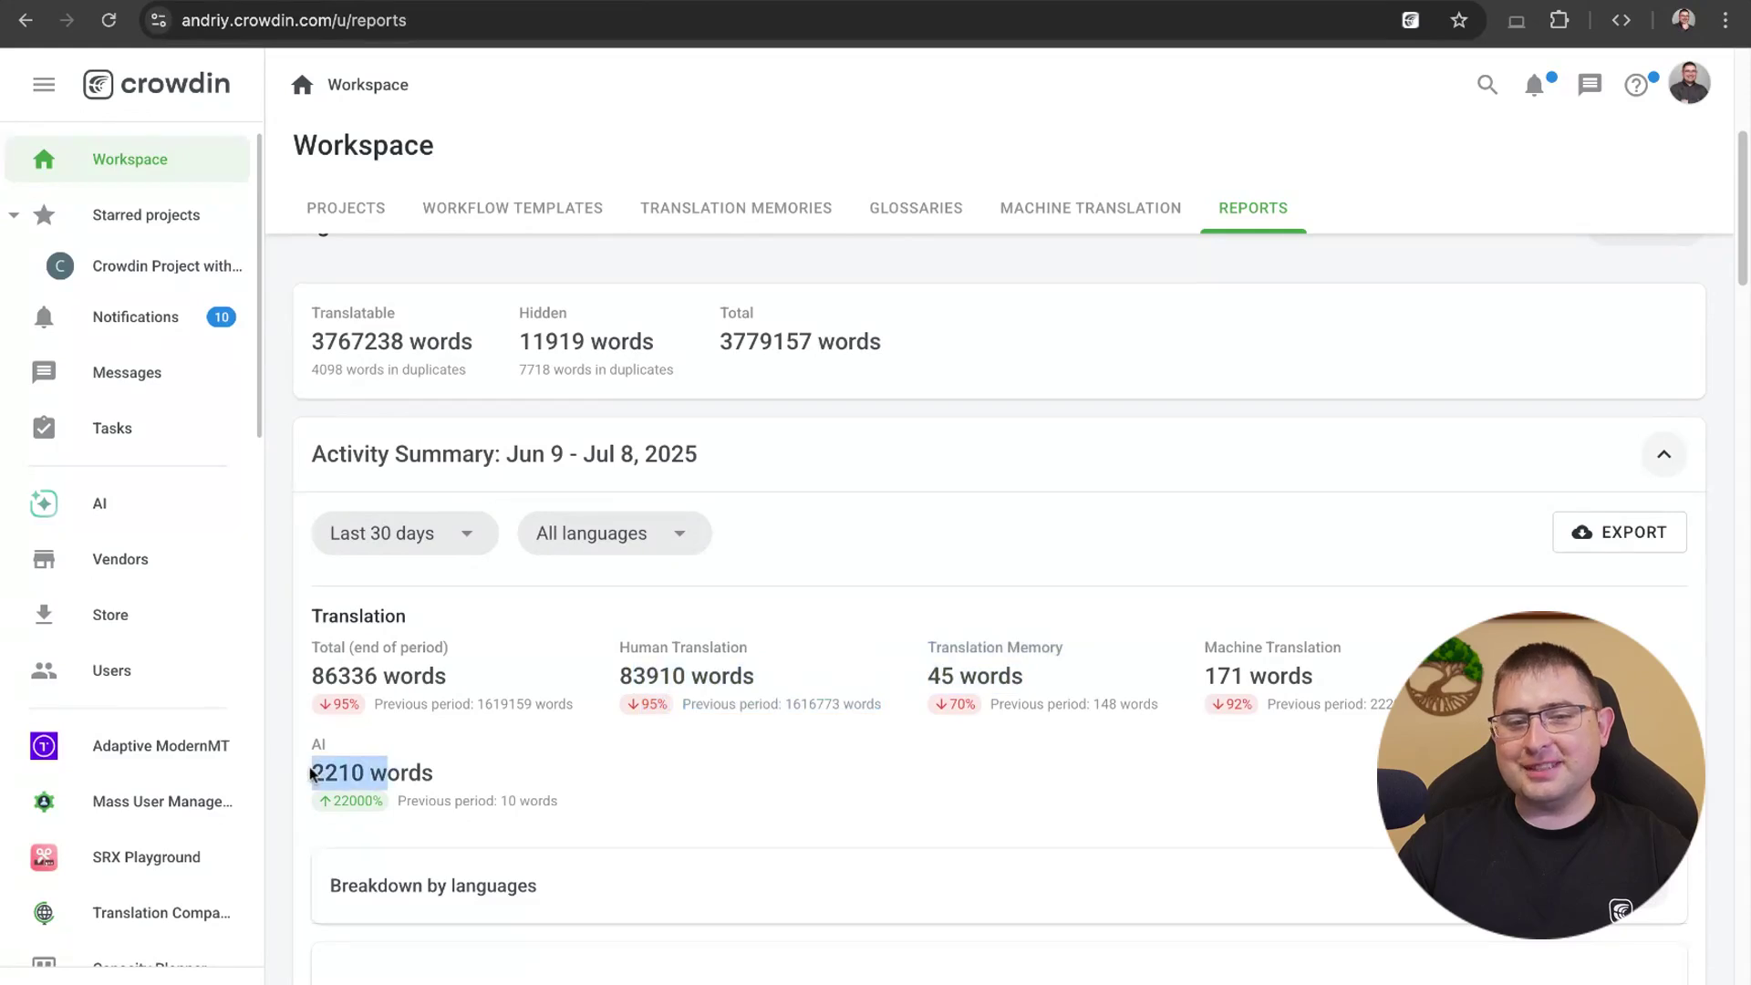
{"action": "left_click_drag", "start_coordinate": [1192, 680], "coordinate": [1287, 676]}
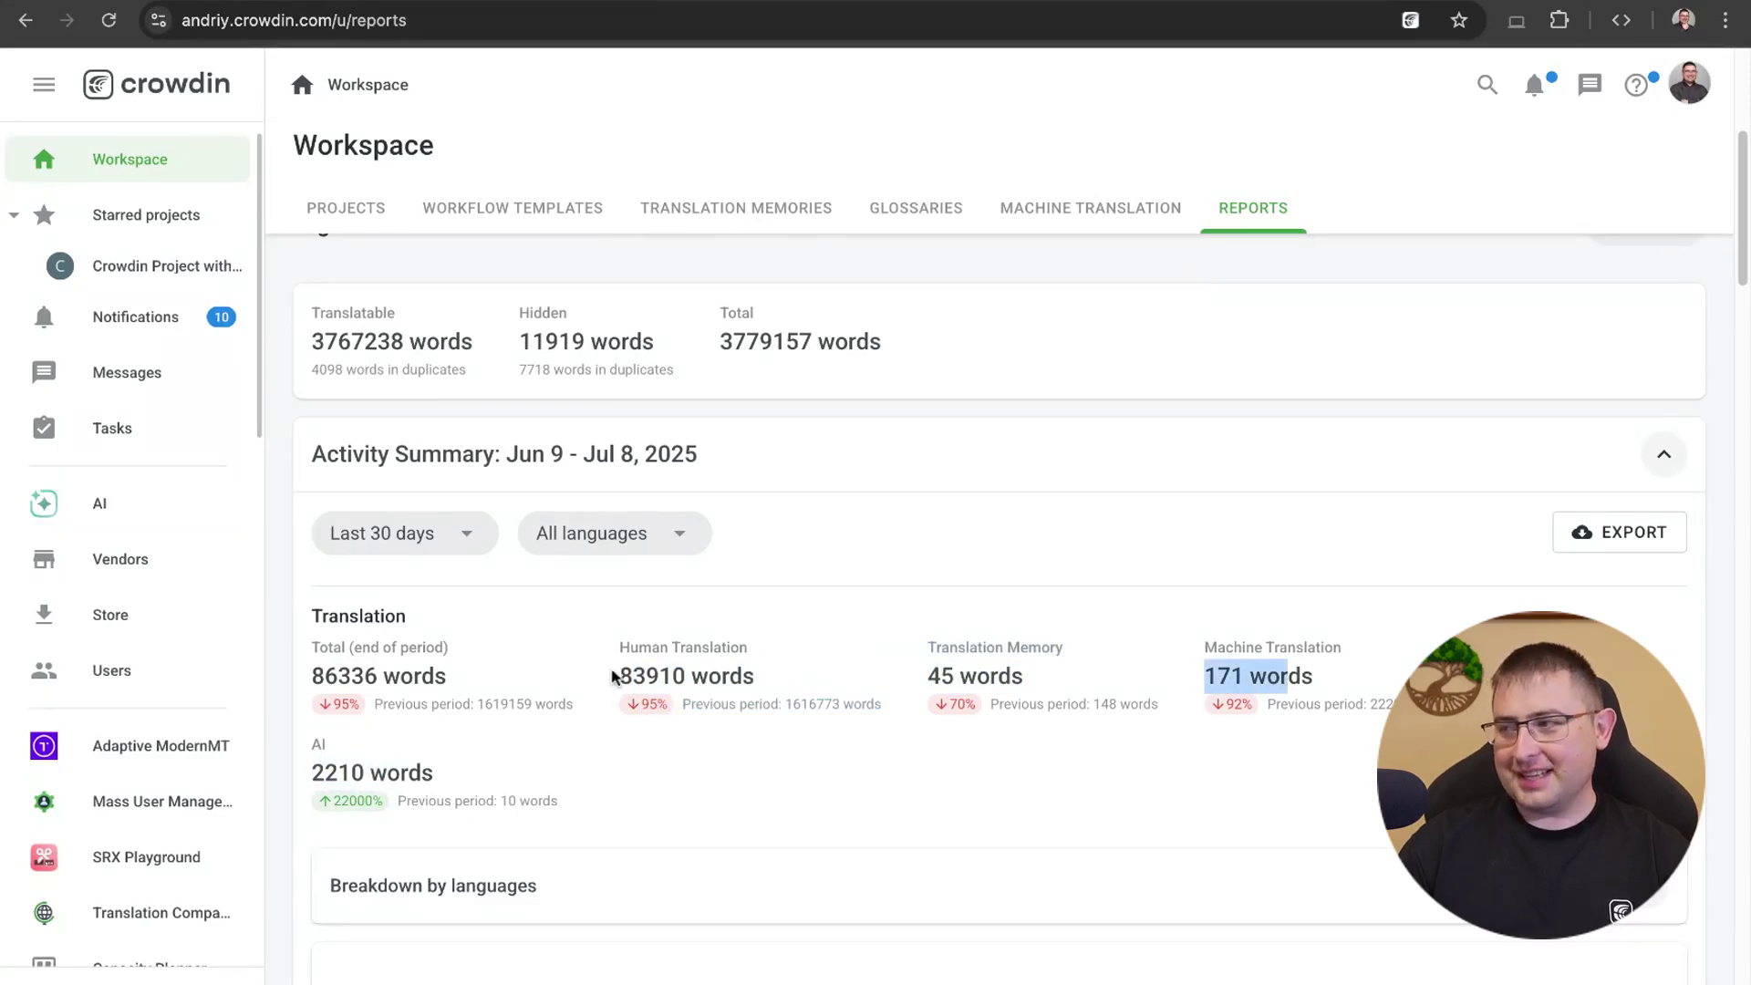
{"action": "scroll", "coordinate": [730, 675], "scroll_direction": "down", "scroll_amount": 1}
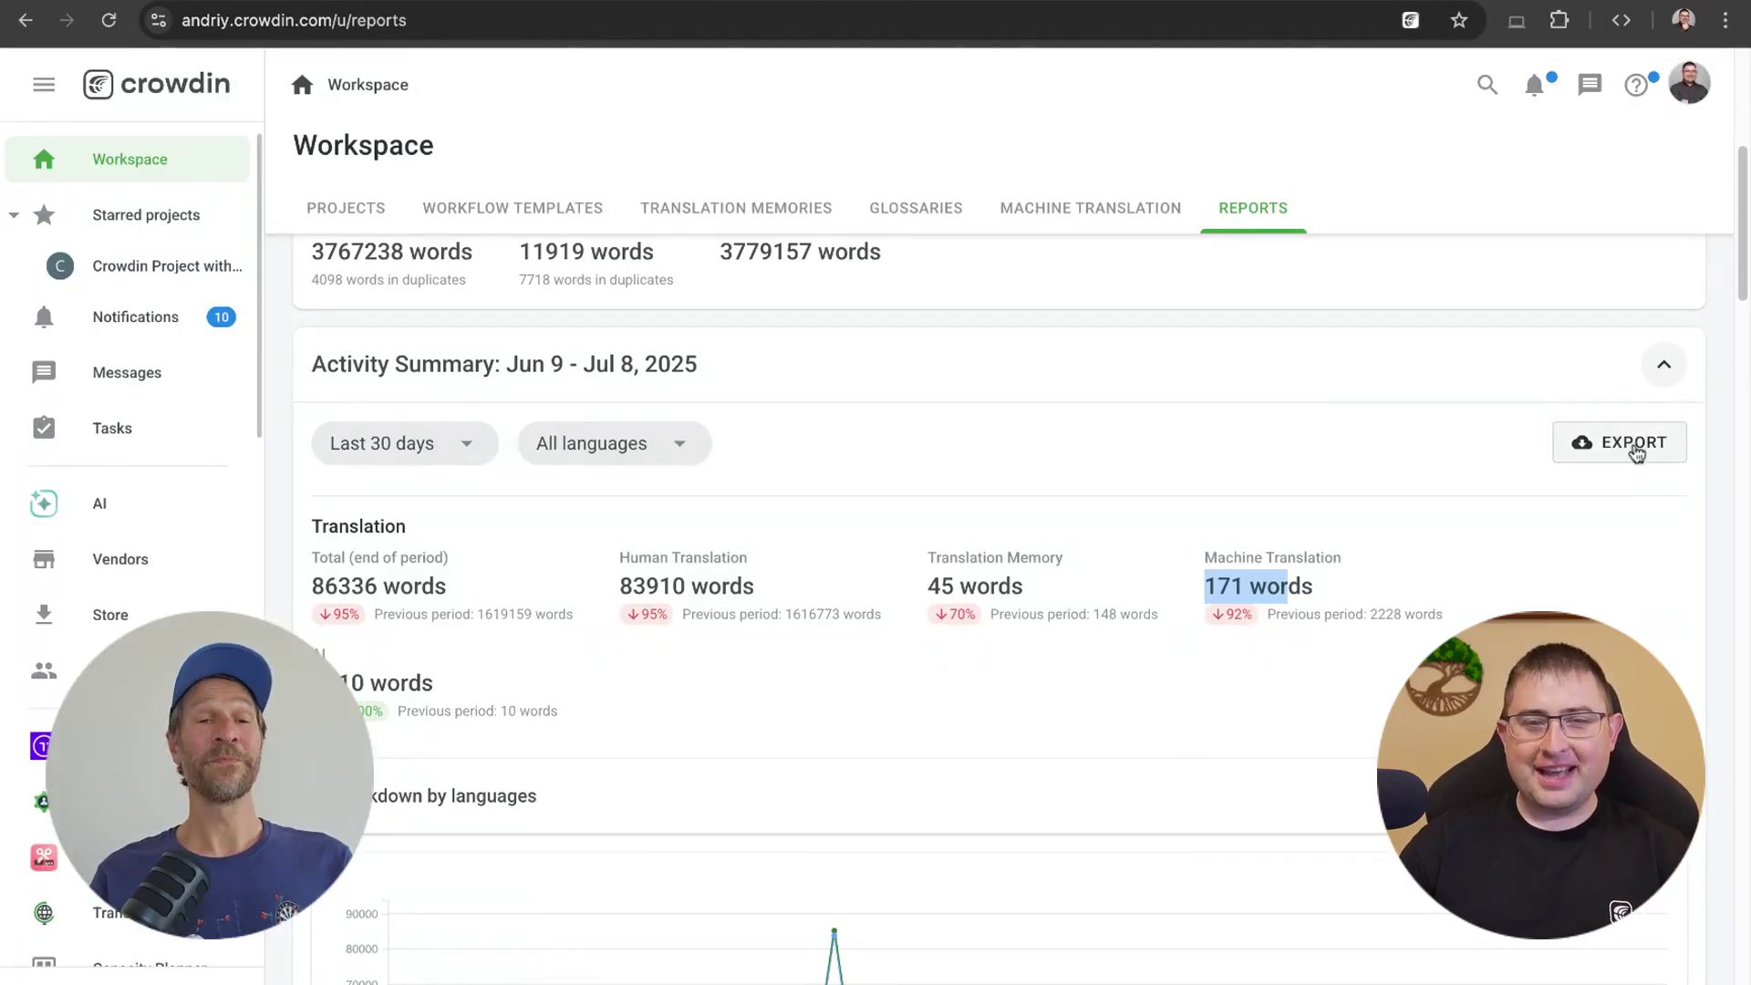
{"action": "left_click", "coordinate": [1635, 447]}
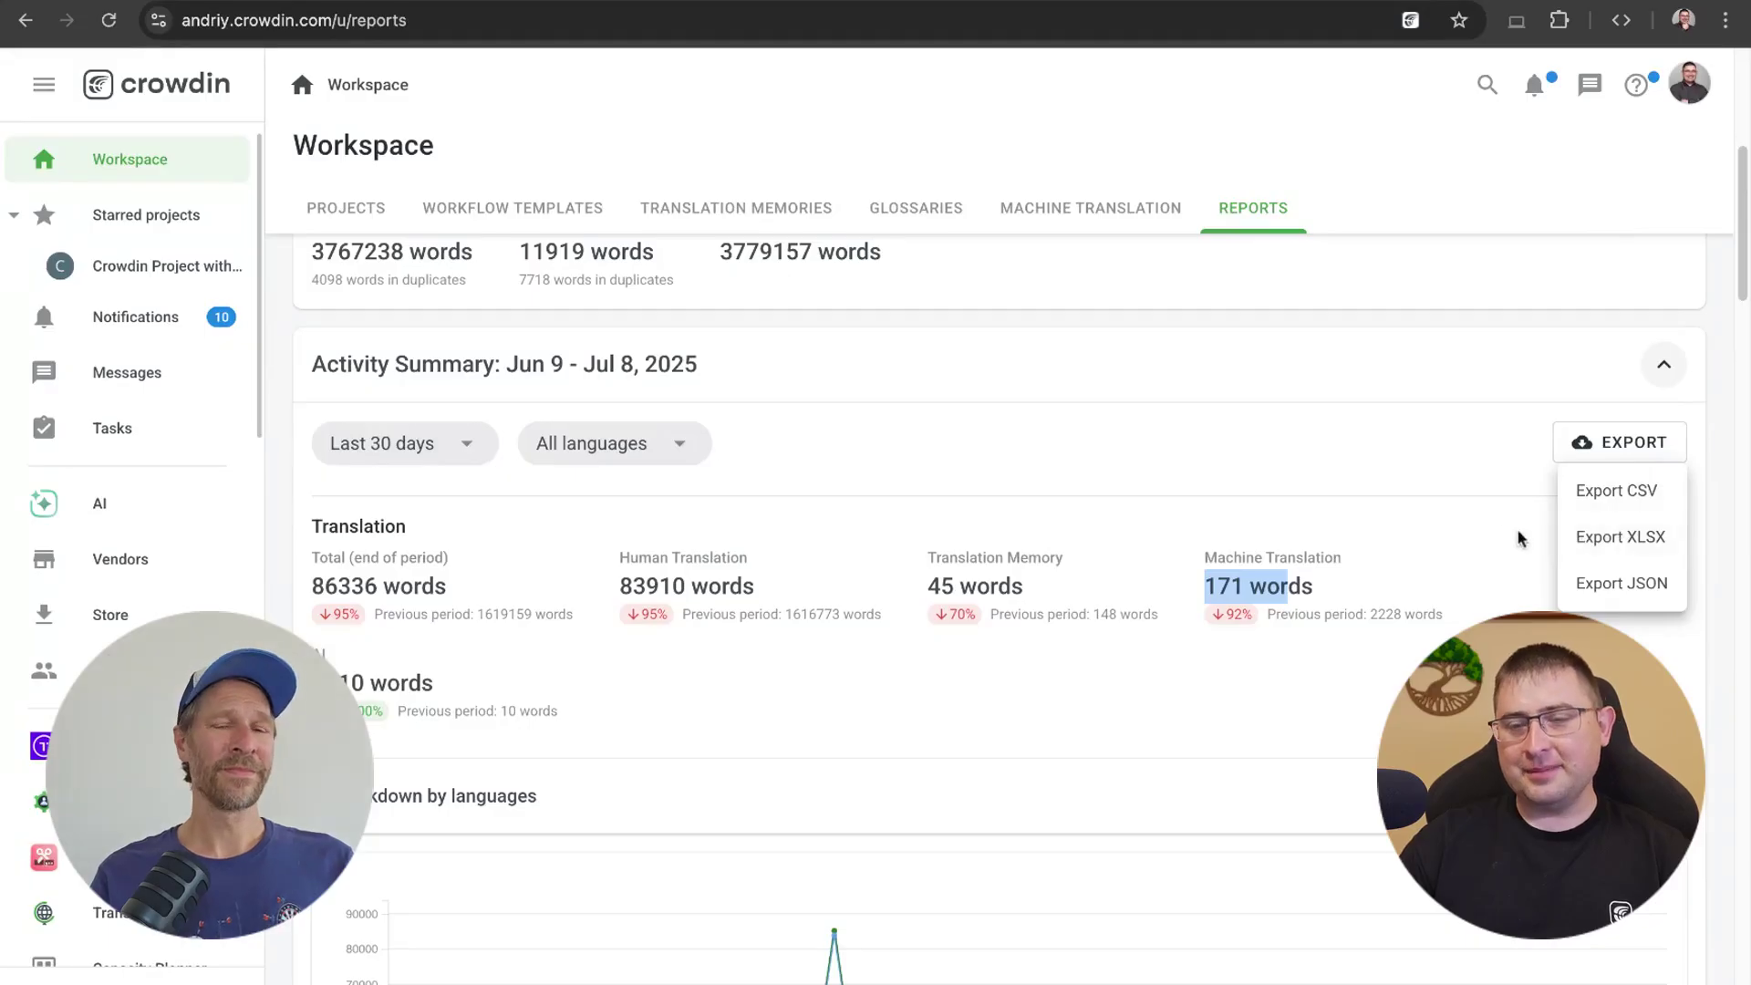
{"action": "left_click", "coordinate": [1424, 371]}
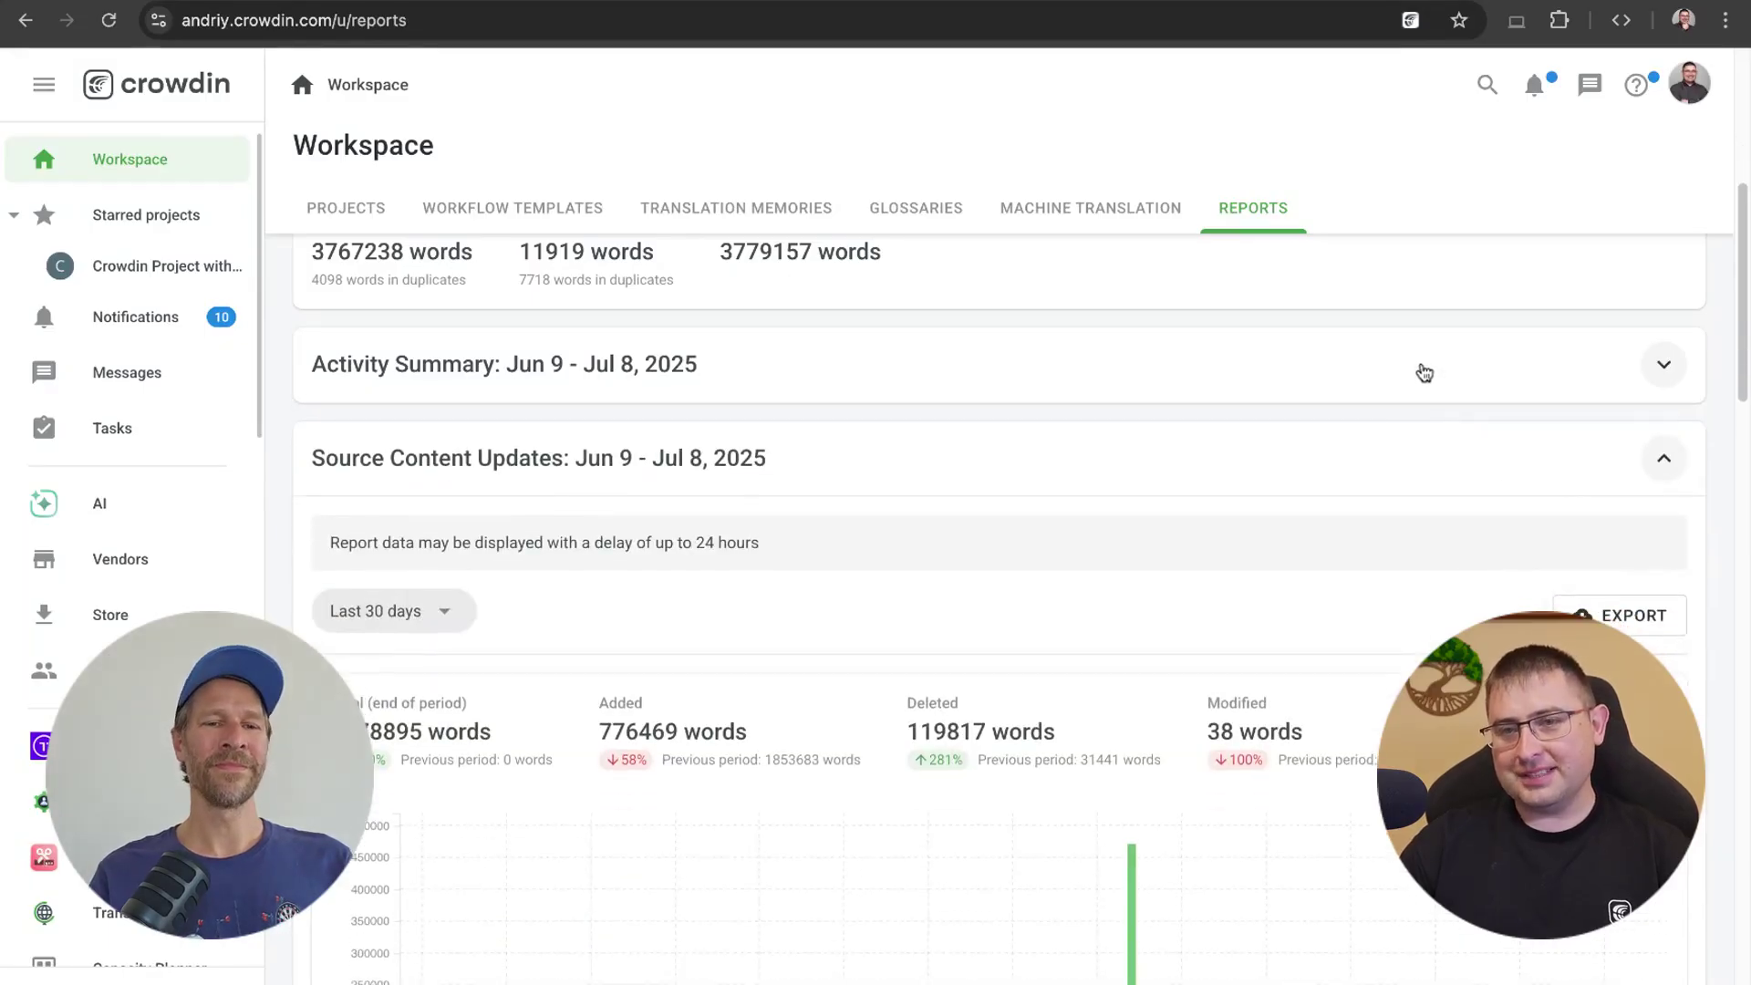
{"action": "left_click", "coordinate": [1423, 371]}
{"action": "scroll", "coordinate": [1485, 535], "scroll_direction": "down", "scroll_amount": 5}
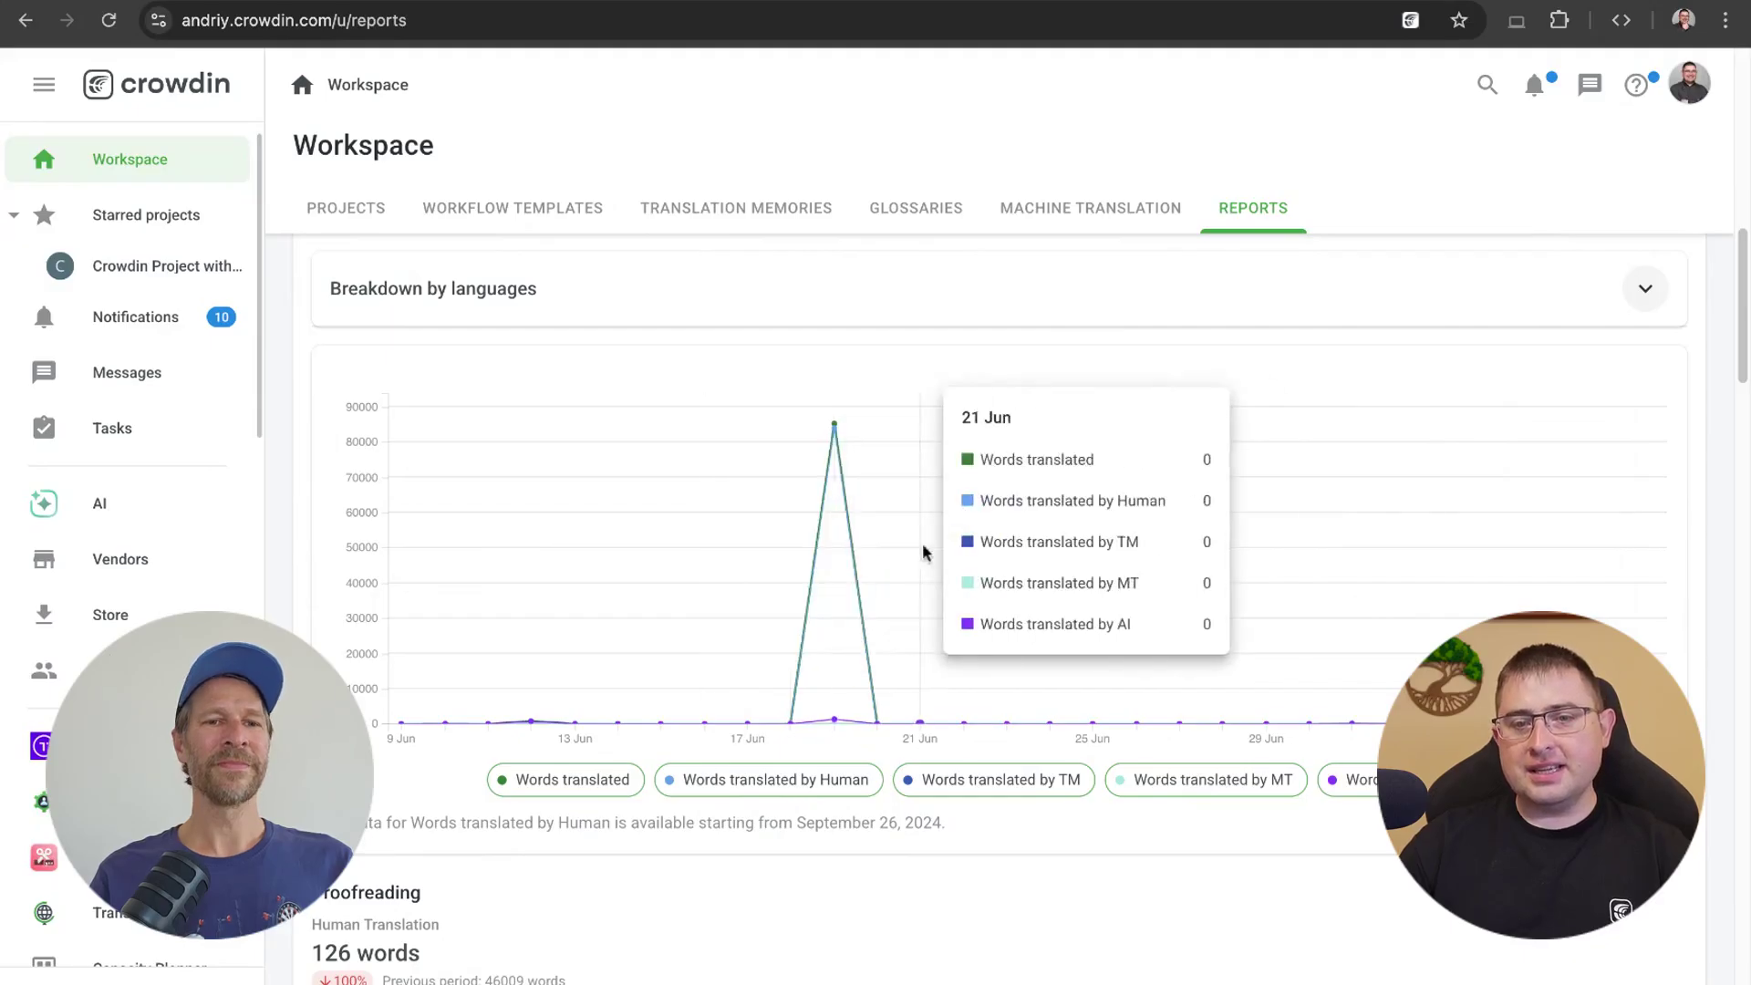
{"action": "scroll", "coordinate": [893, 552], "scroll_direction": "down", "scroll_amount": 2}
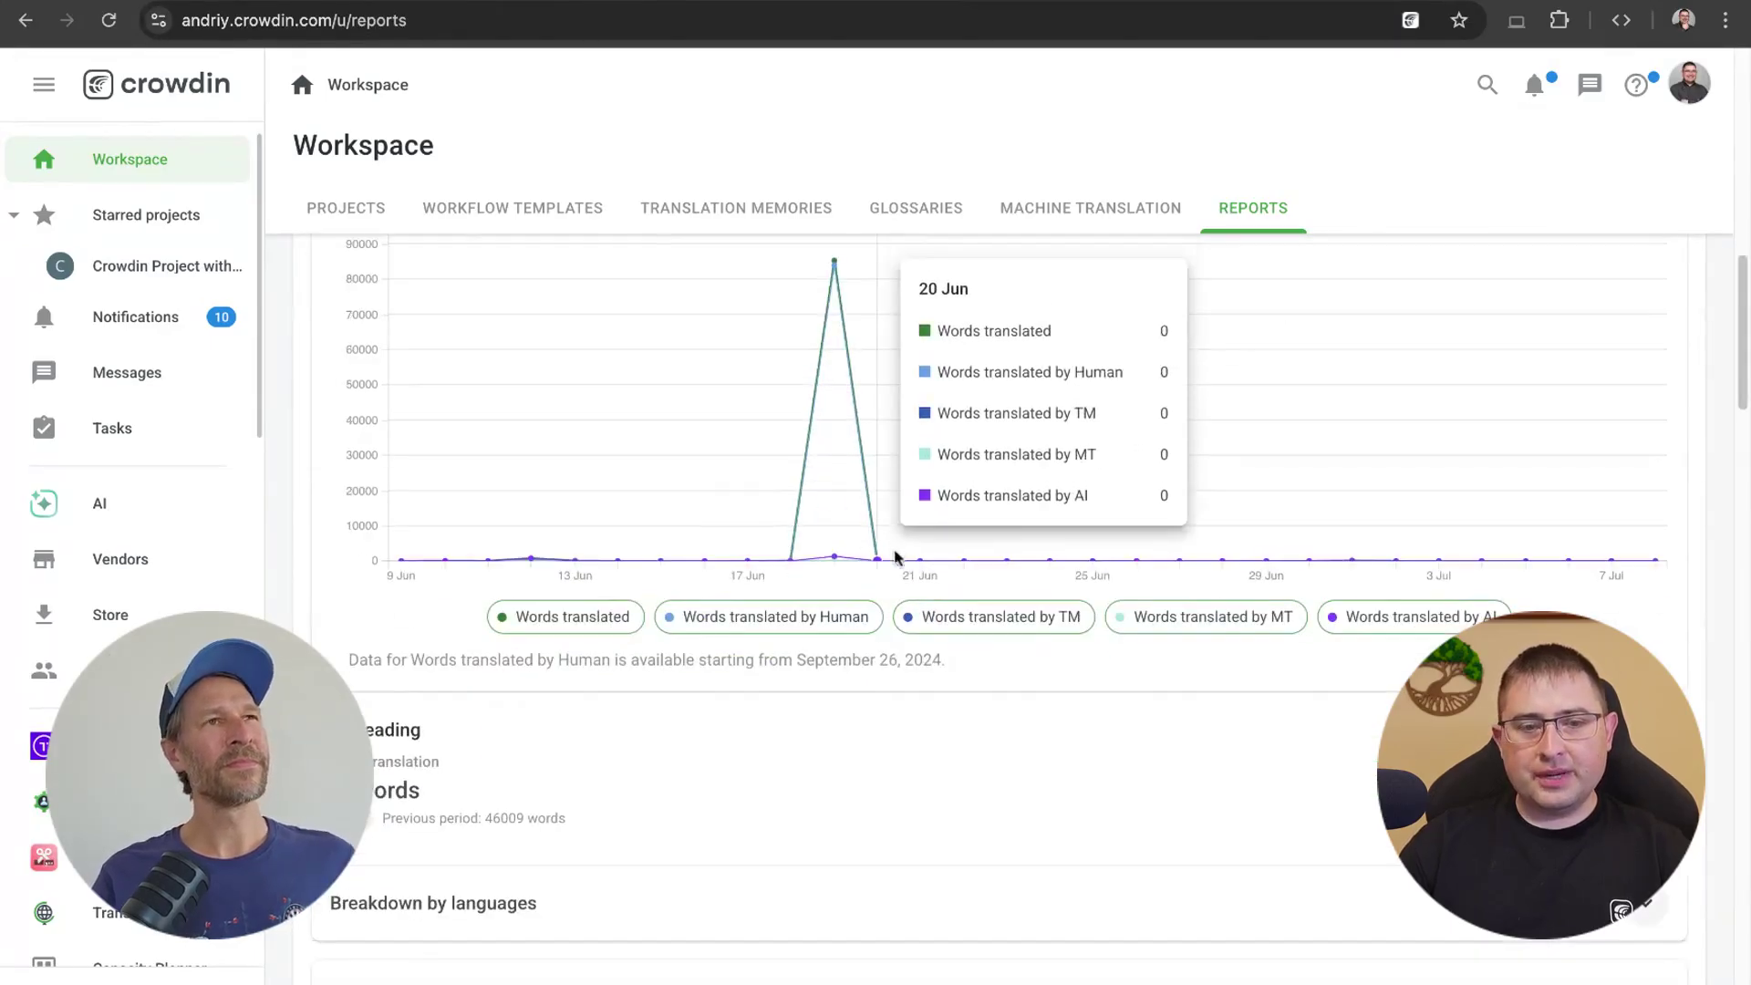
{"action": "scroll", "coordinate": [893, 552], "scroll_direction": "down", "scroll_amount": 10}
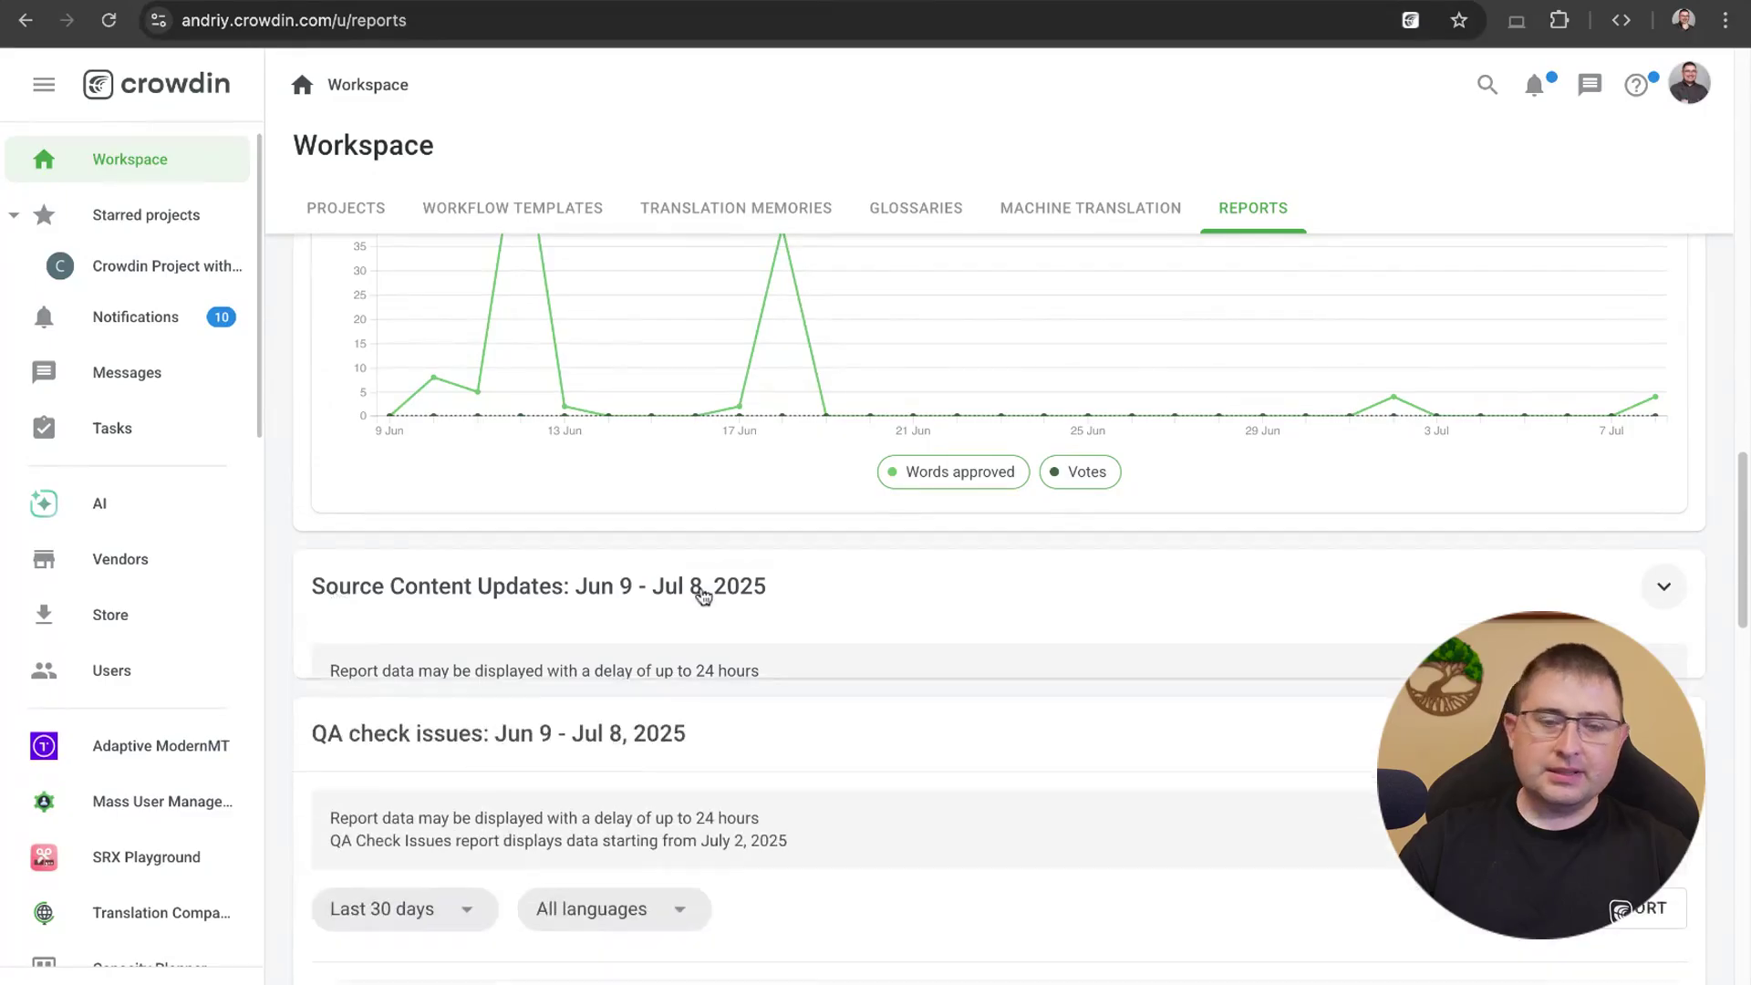
{"action": "scroll", "coordinate": [705, 593], "scroll_direction": "down", "scroll_amount": 4}
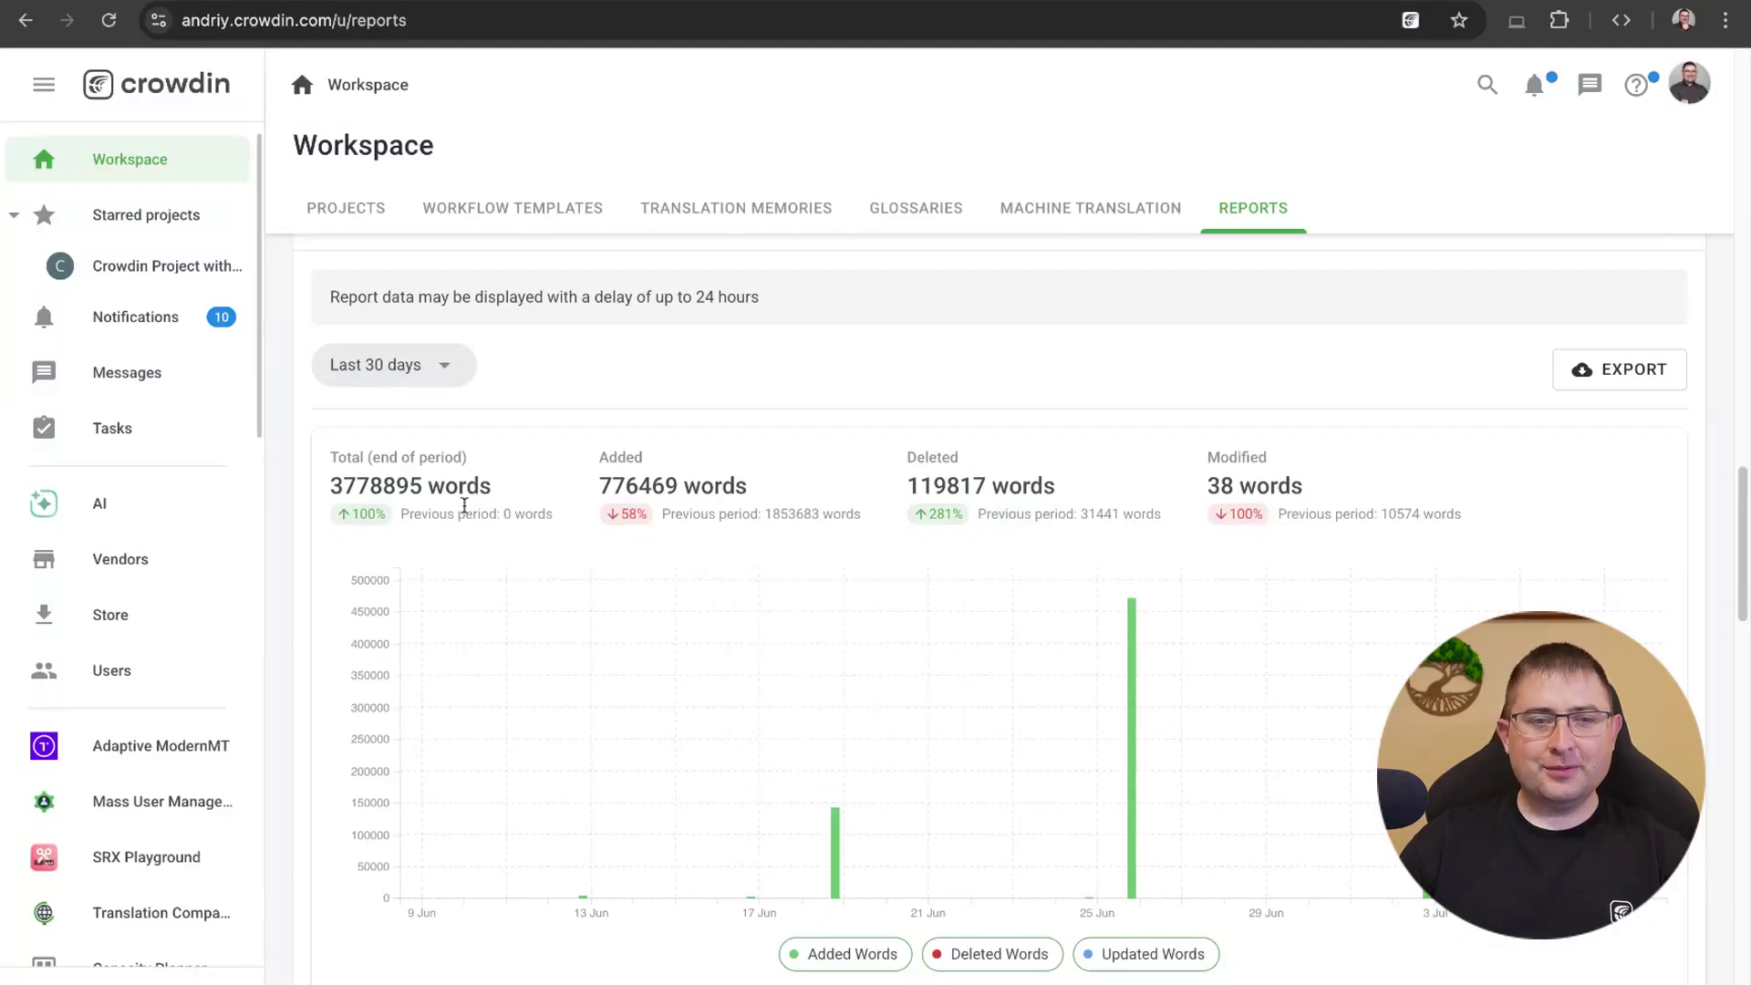
{"action": "left_click", "coordinate": [460, 378]}
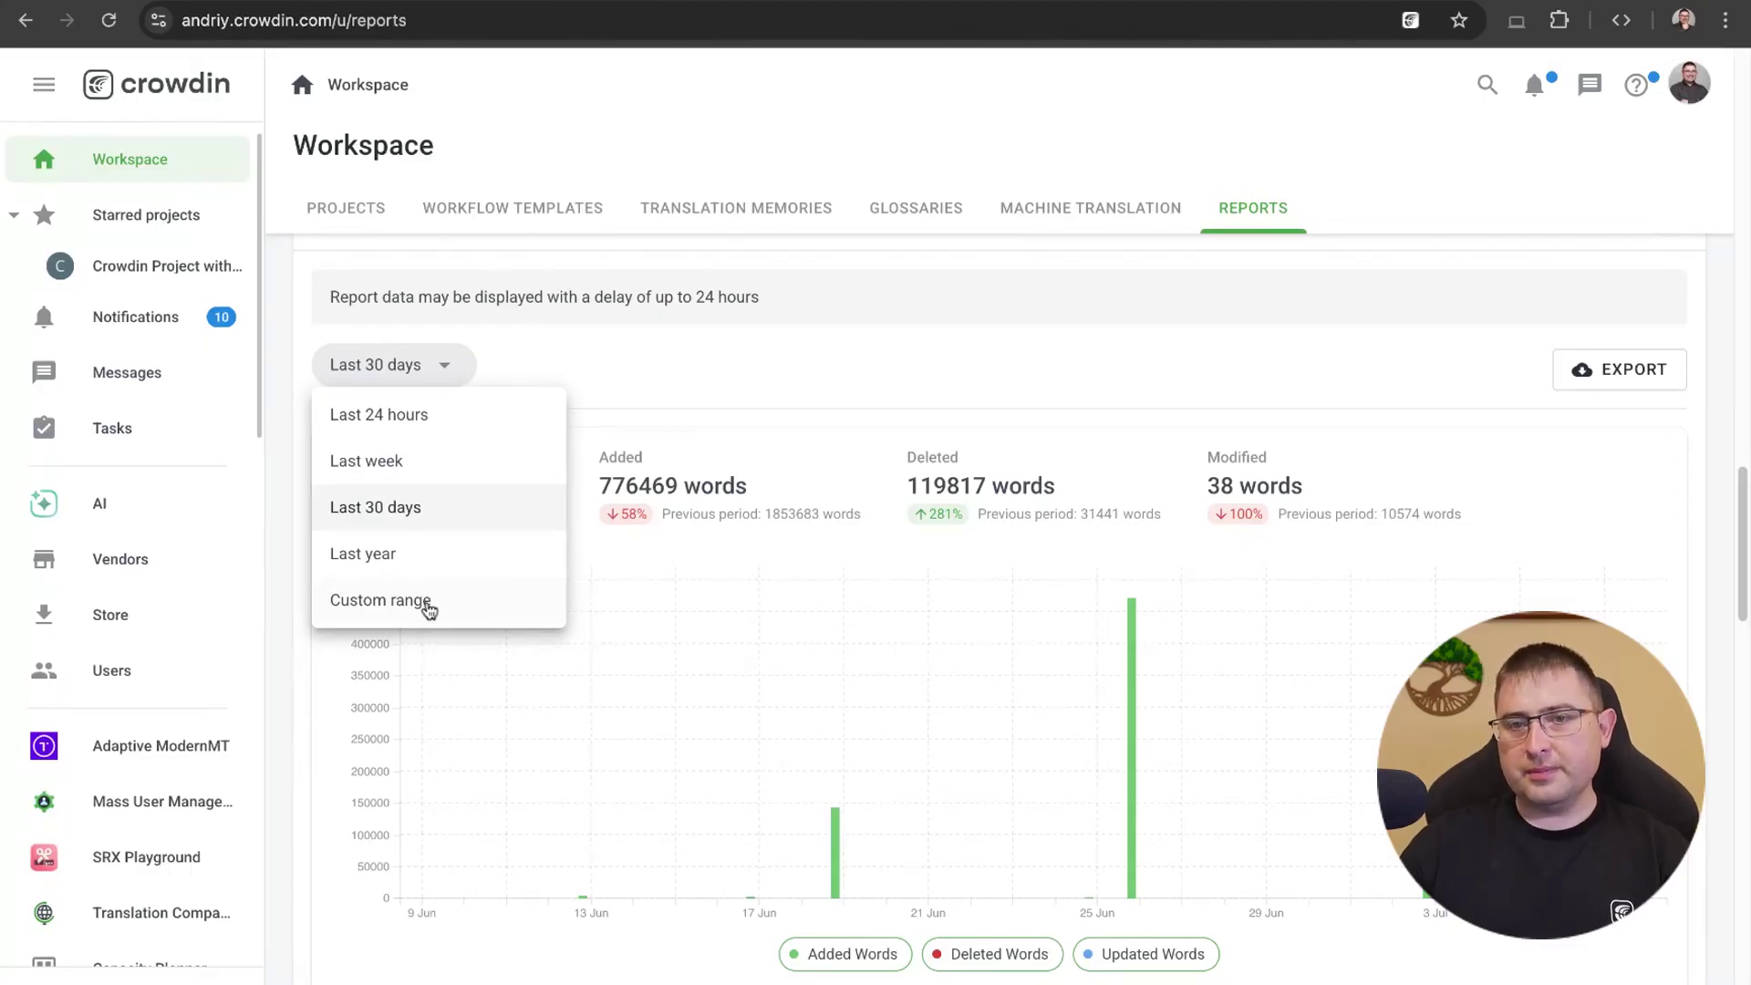
{"action": "key", "text": "Escape"}
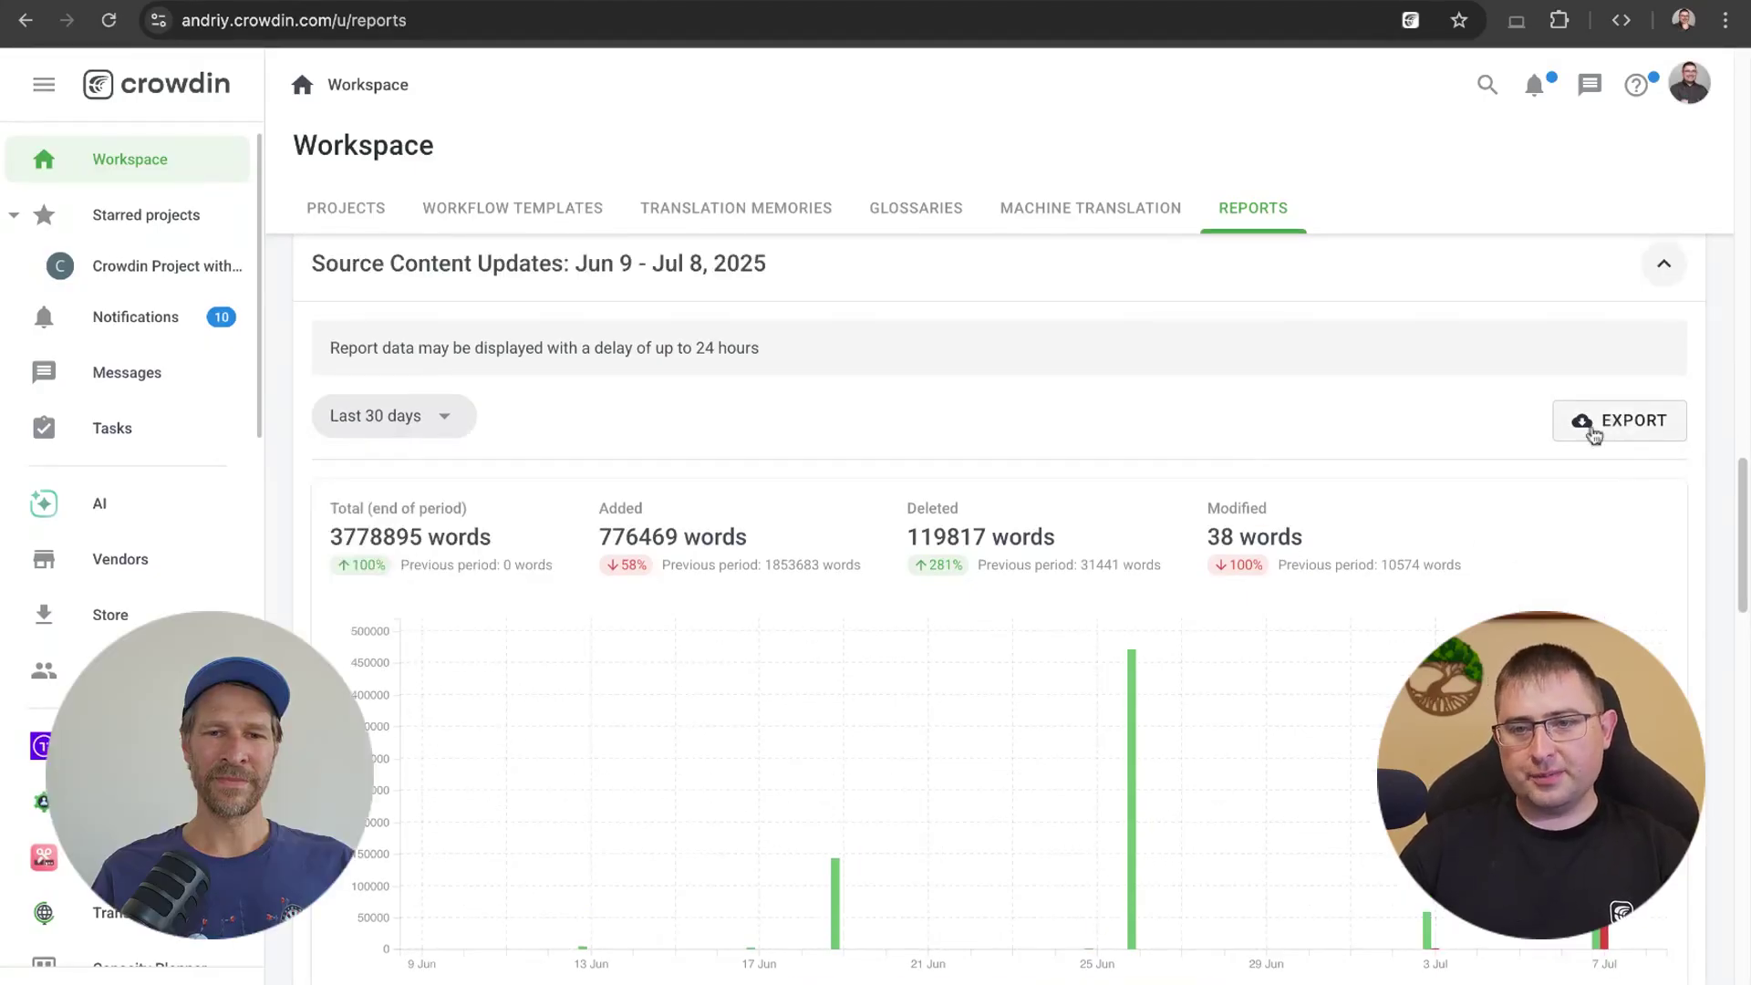
{"action": "scroll", "coordinate": [1271, 614], "scroll_direction": "down", "scroll_amount": 5}
{"action": "scroll", "coordinate": [1072, 695], "scroll_direction": "down", "scroll_amount": 2}
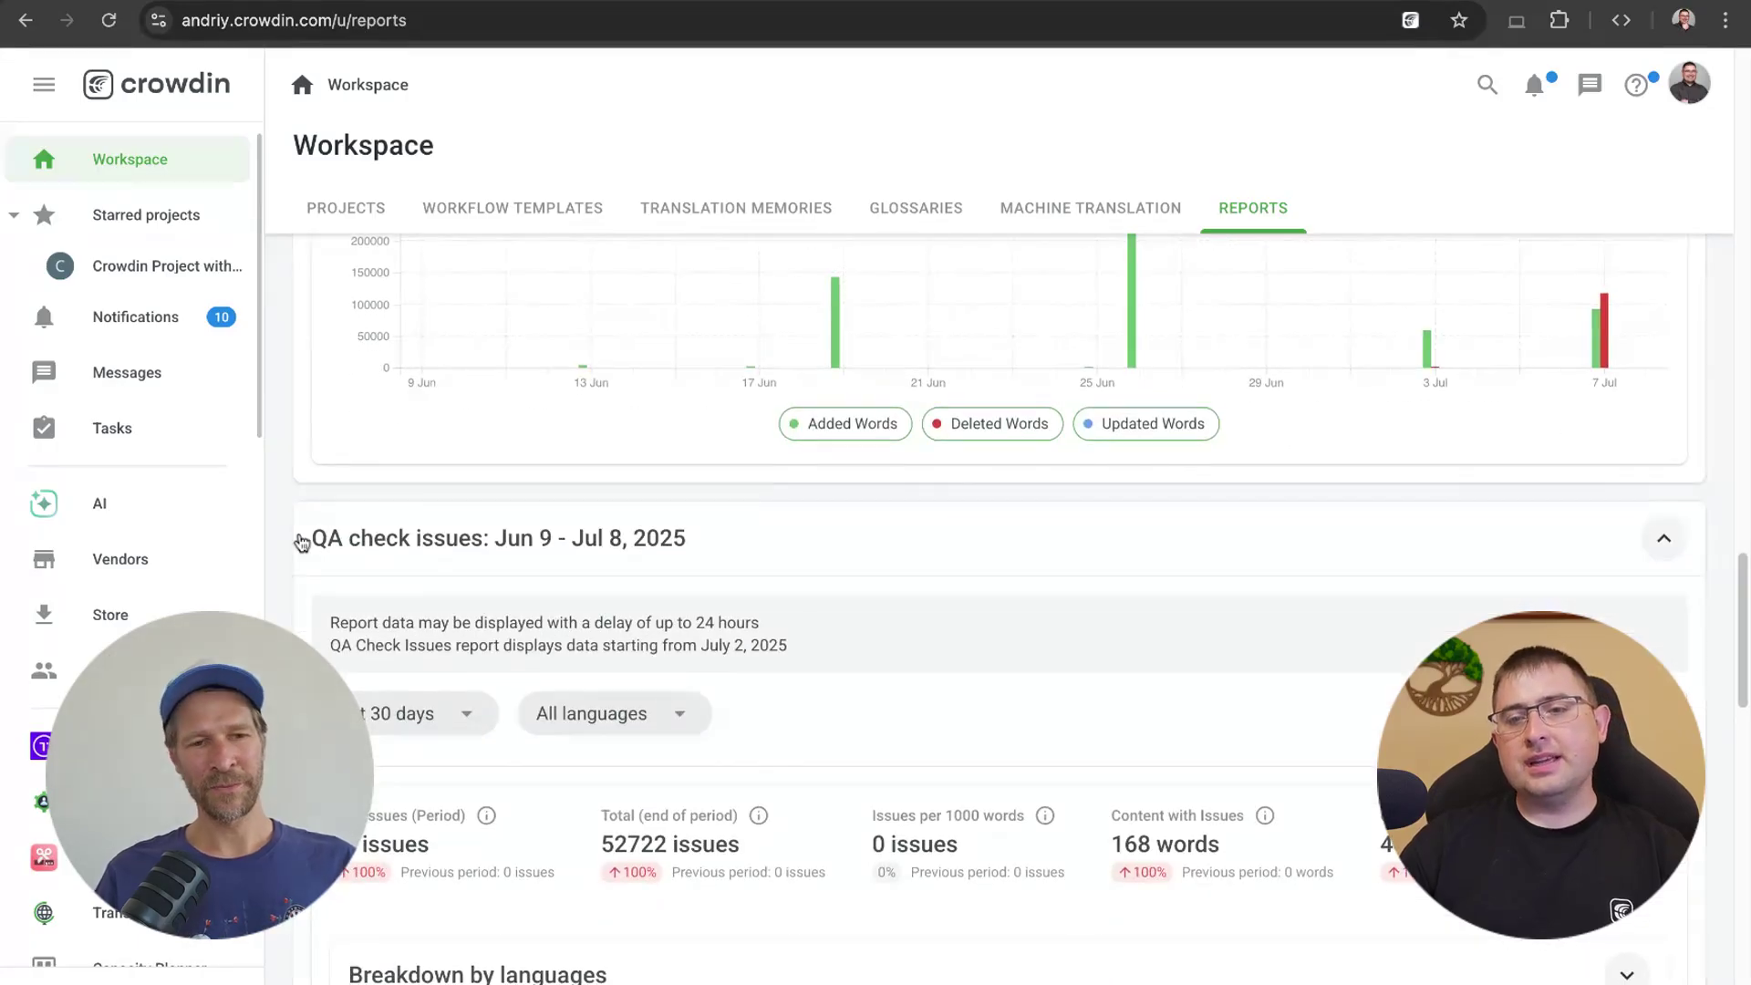
{"action": "scroll", "coordinate": [1101, 581], "scroll_direction": "down", "scroll_amount": 3}
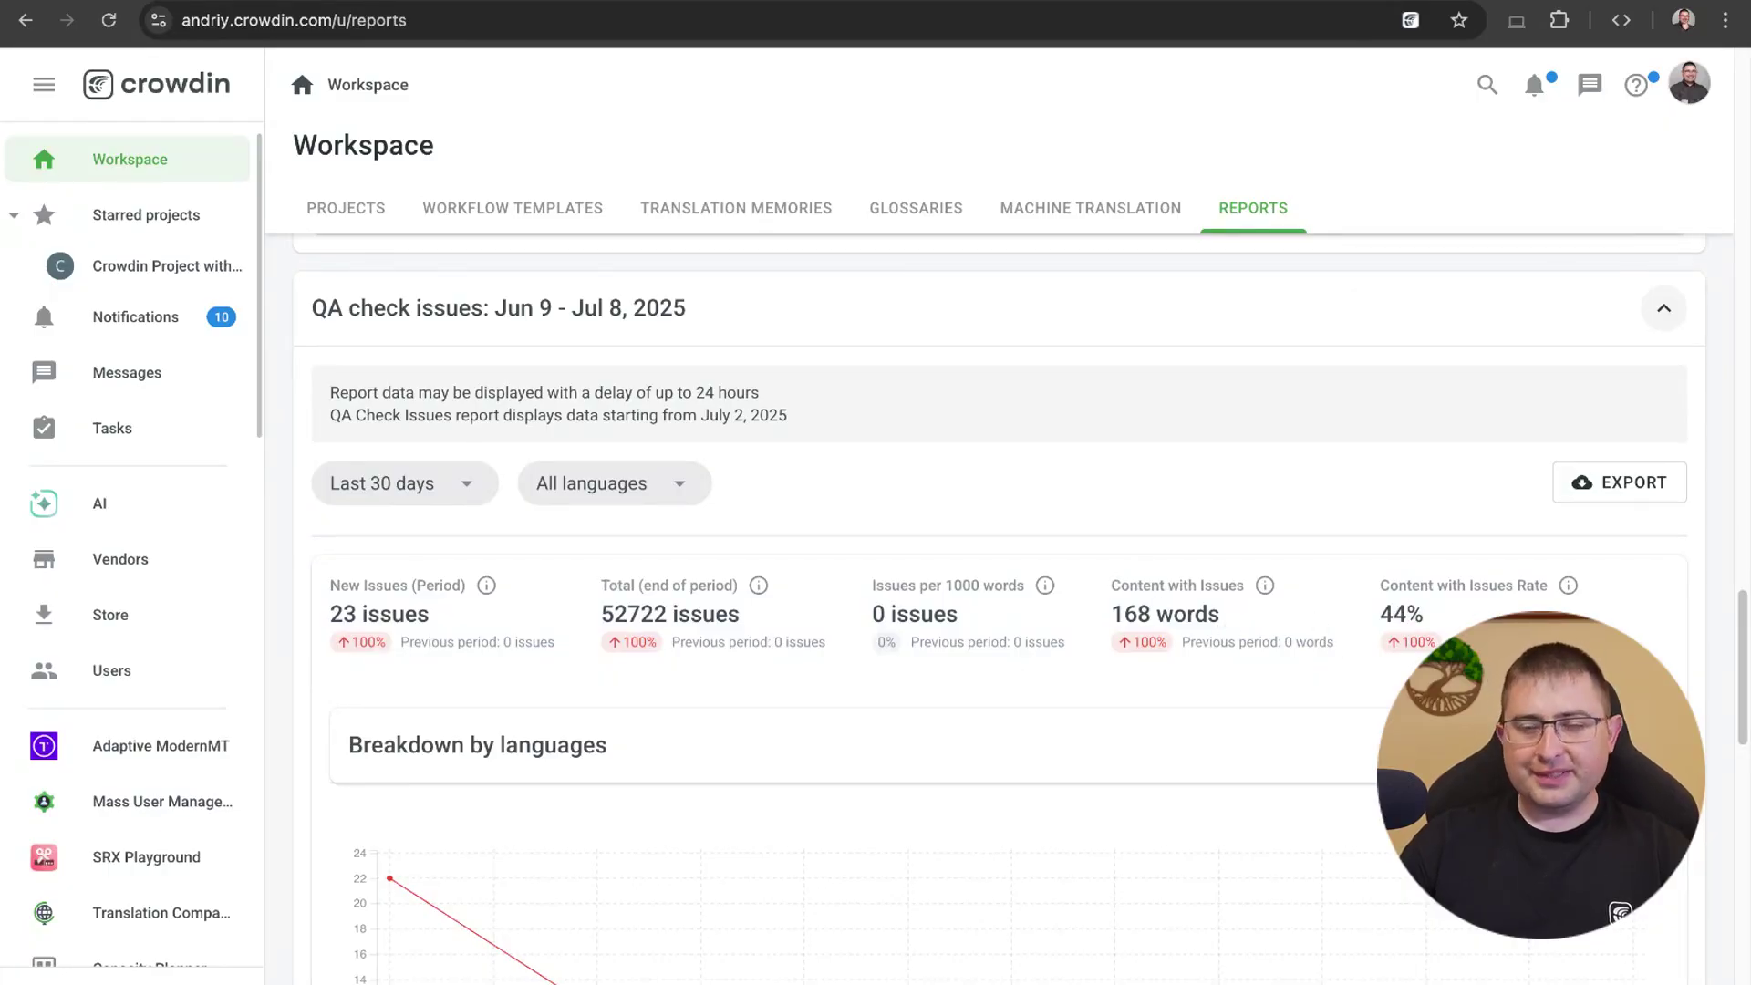
{"action": "scroll", "coordinate": [999, 602], "scroll_direction": "down", "scroll_amount": 6}
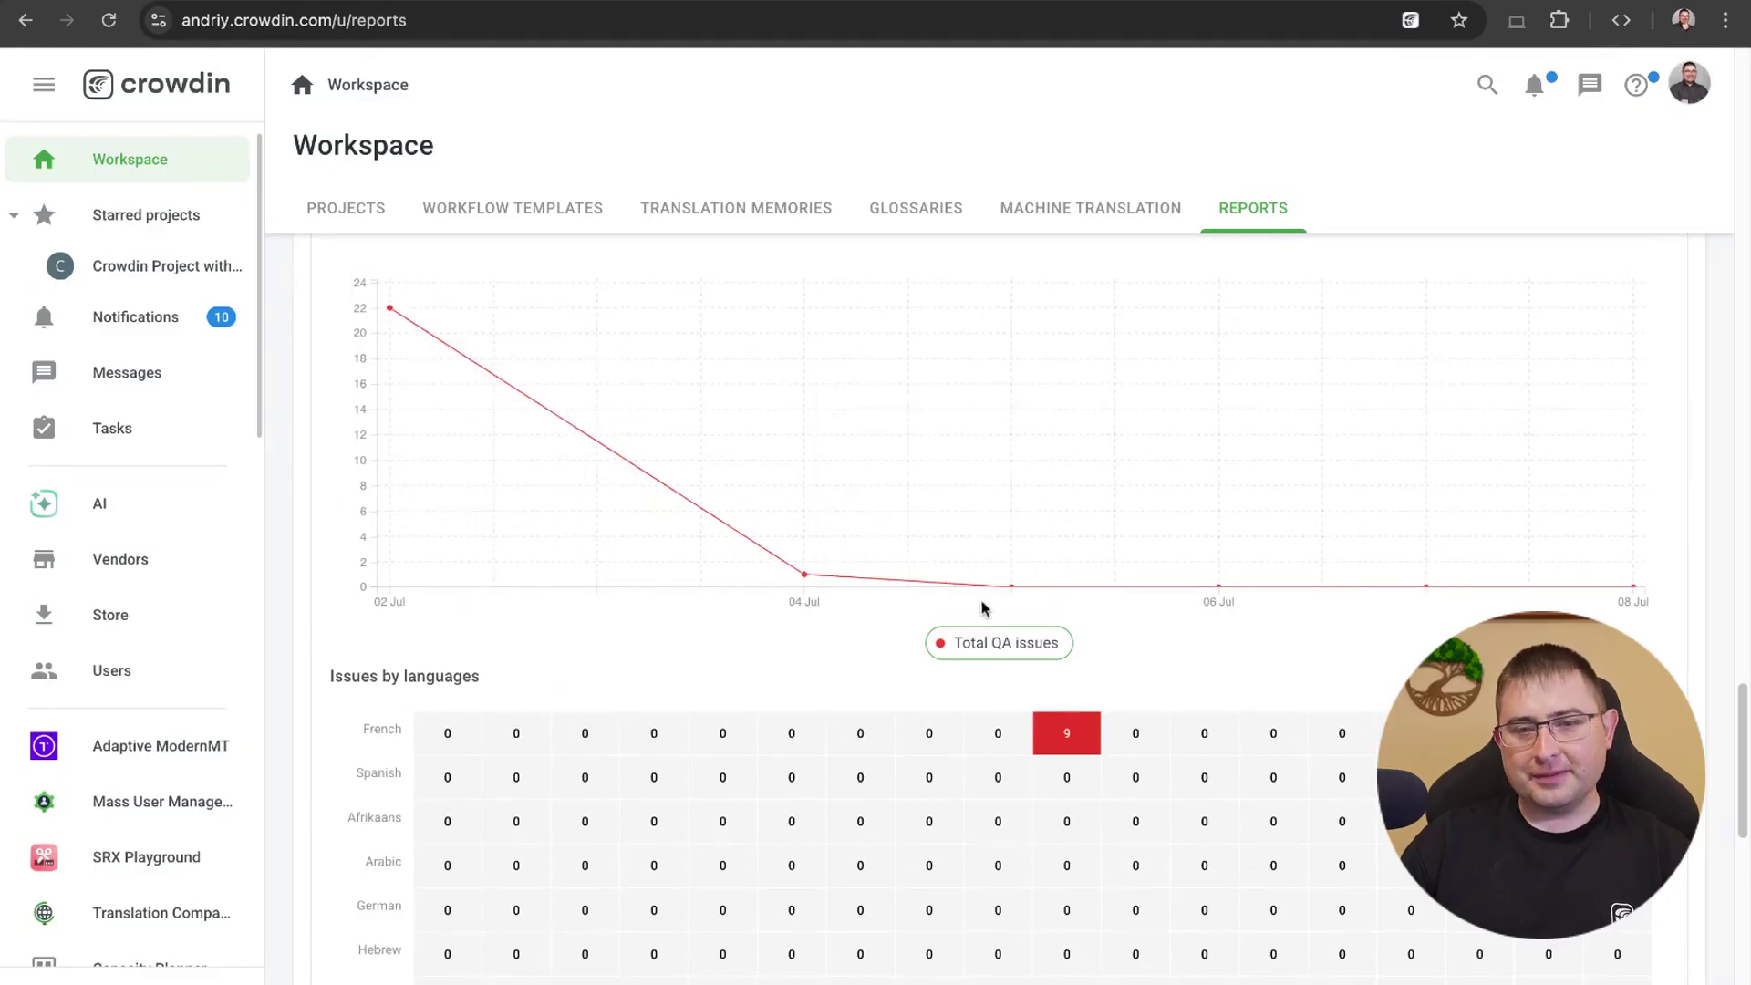
{"action": "scroll", "coordinate": [572, 405], "scroll_direction": "up", "scroll_amount": 4}
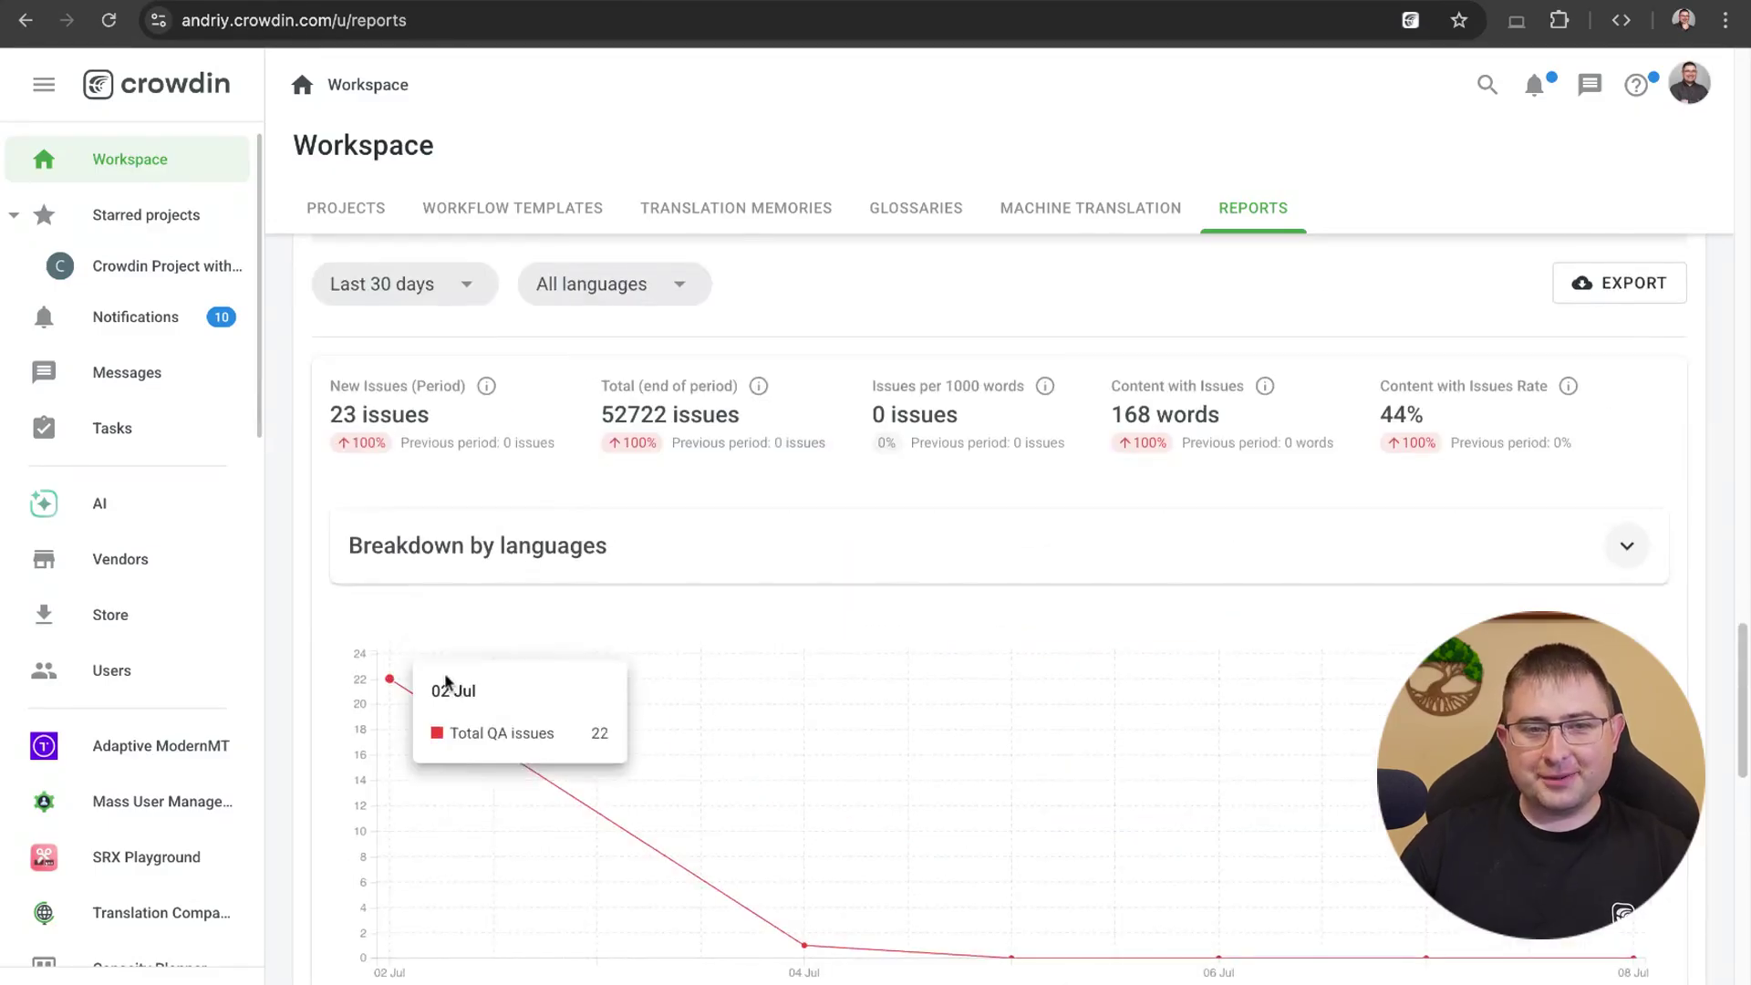
{"action": "scroll", "coordinate": [458, 665], "scroll_direction": "down", "scroll_amount": 1}
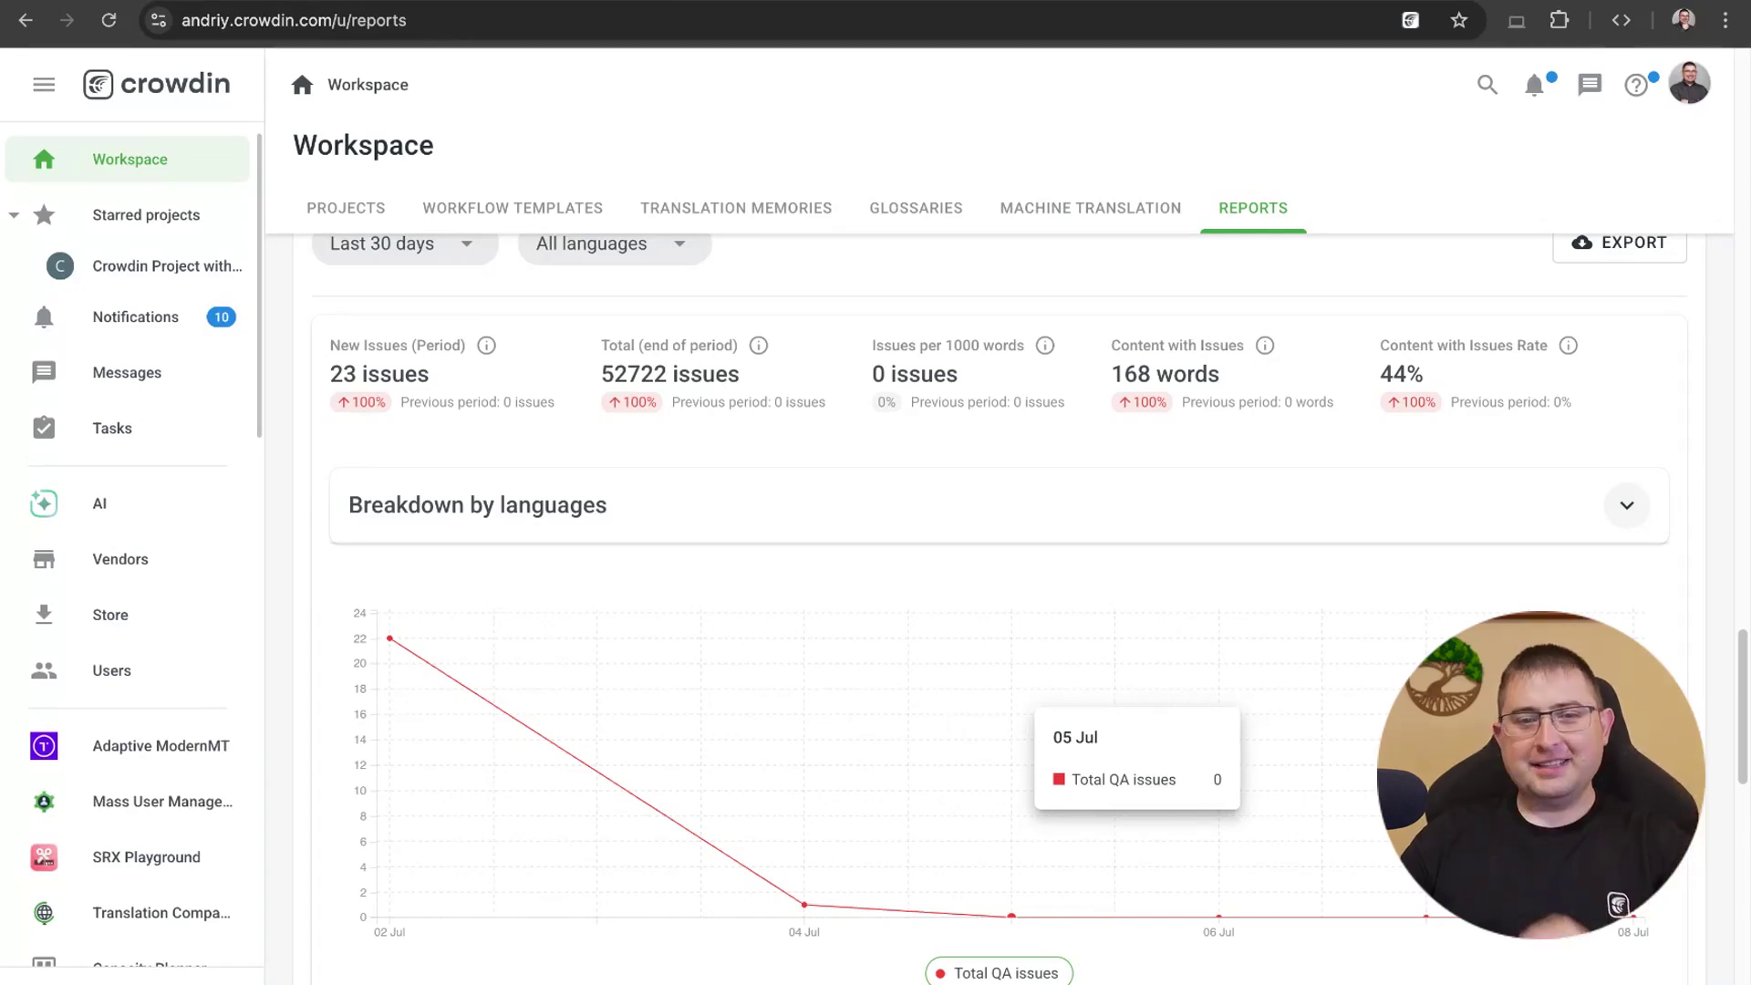
{"action": "scroll", "coordinate": [766, 875], "scroll_direction": "down", "scroll_amount": 2}
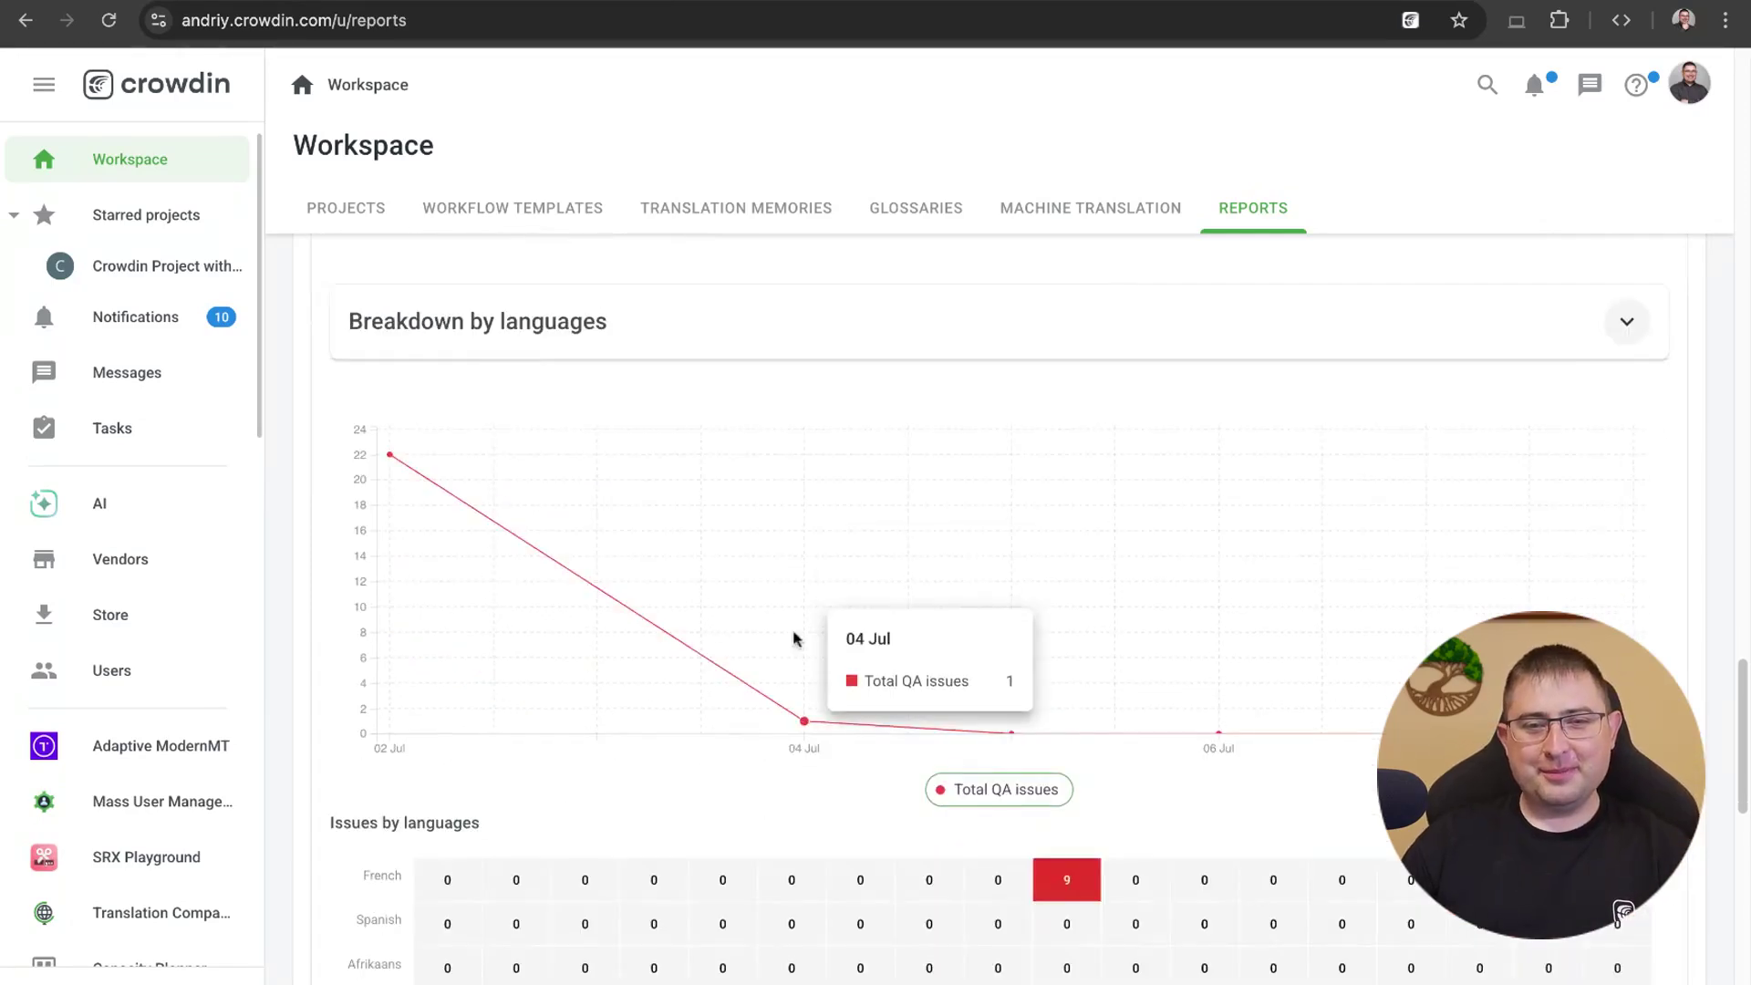
{"action": "scroll", "coordinate": [891, 801], "scroll_direction": "down", "scroll_amount": 4}
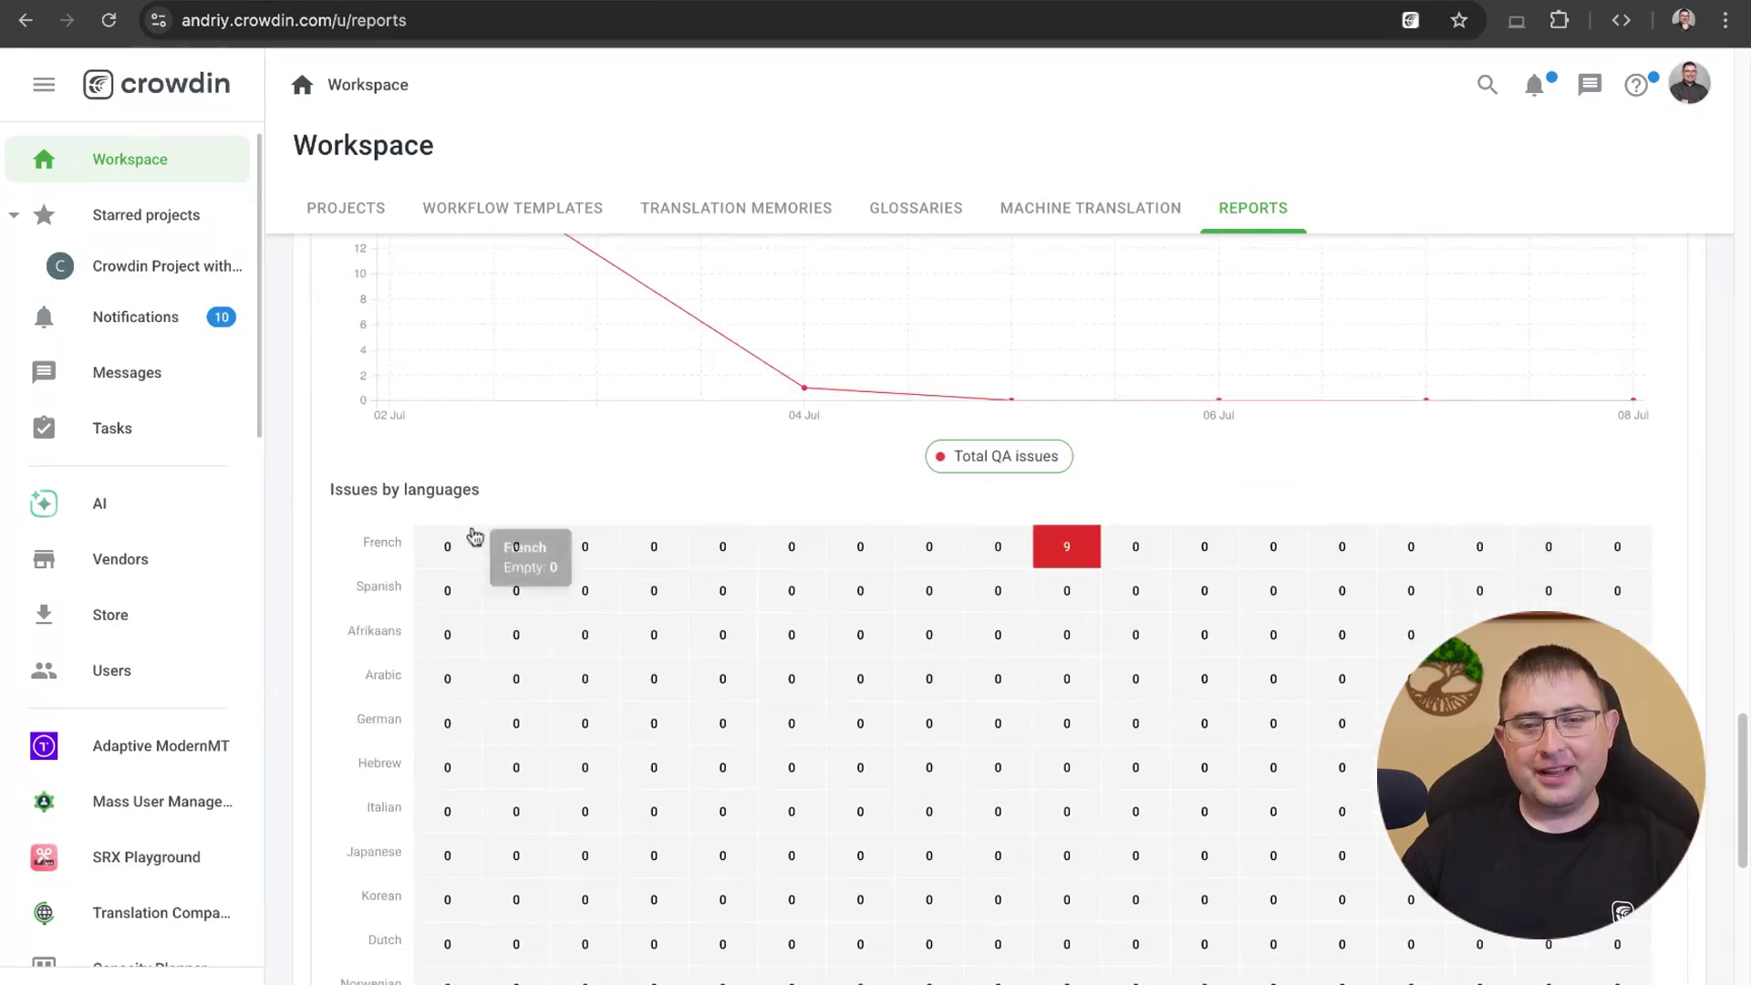
{"action": "mouse_move", "coordinate": [1068, 559]}
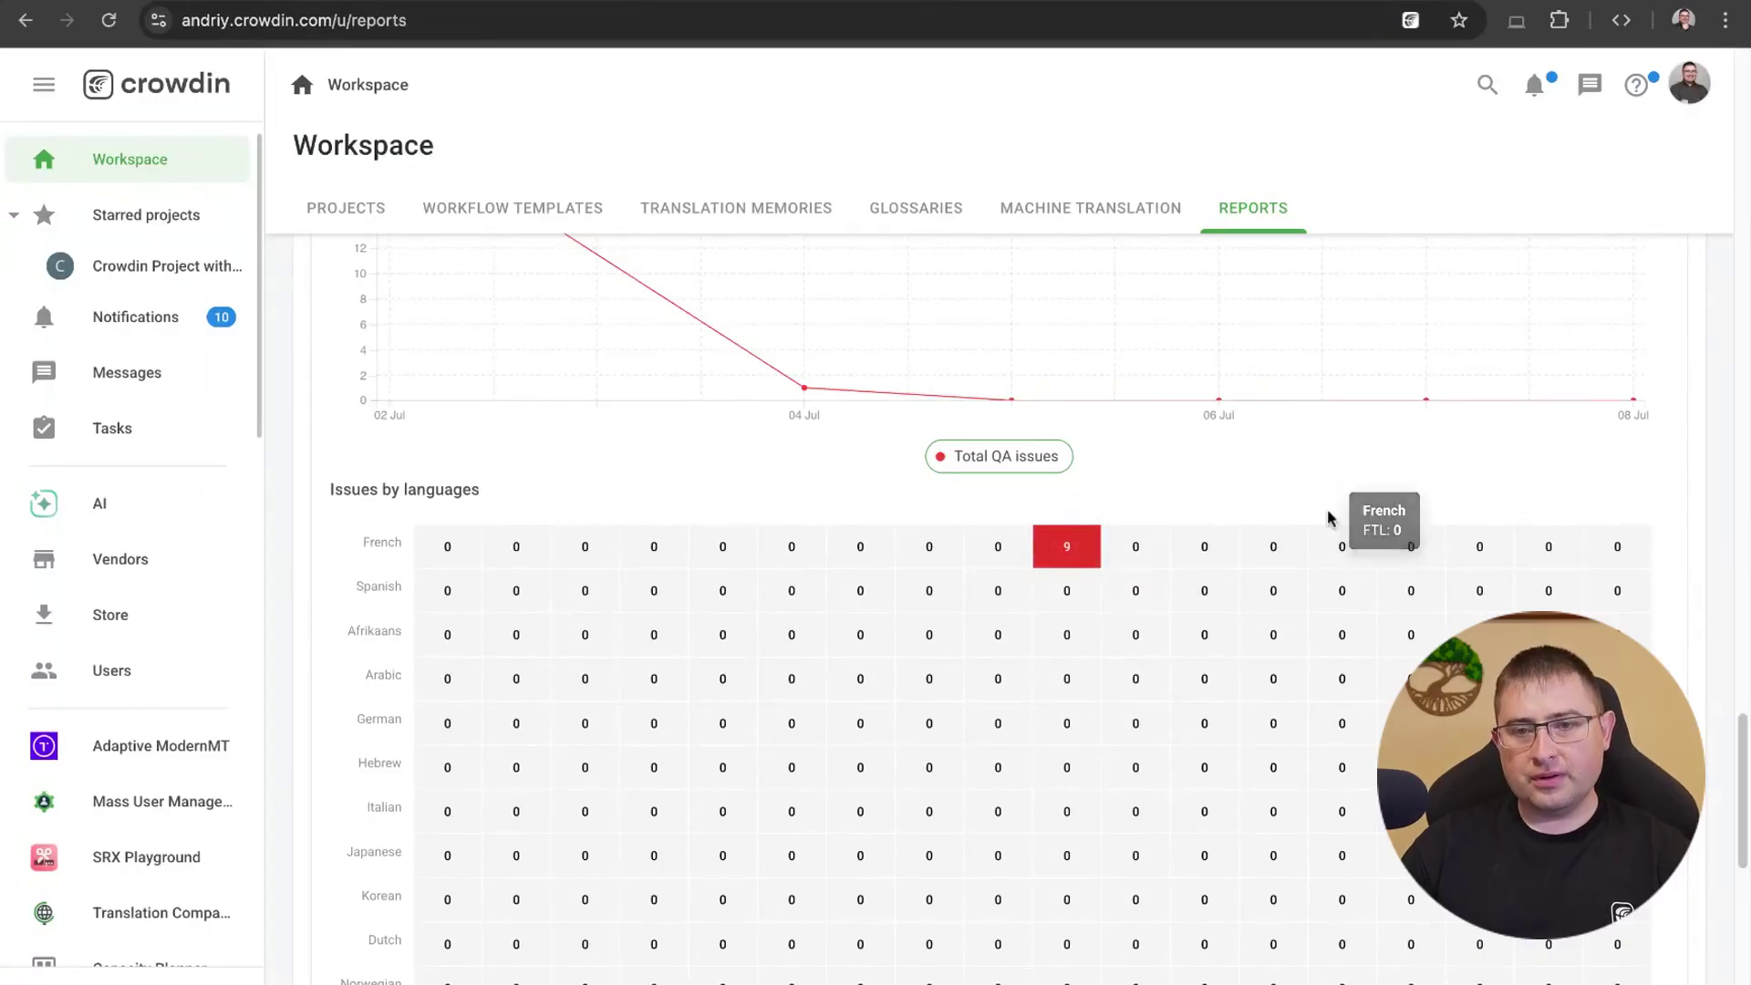
{"action": "scroll", "coordinate": [1328, 538], "scroll_direction": "down", "scroll_amount": 10}
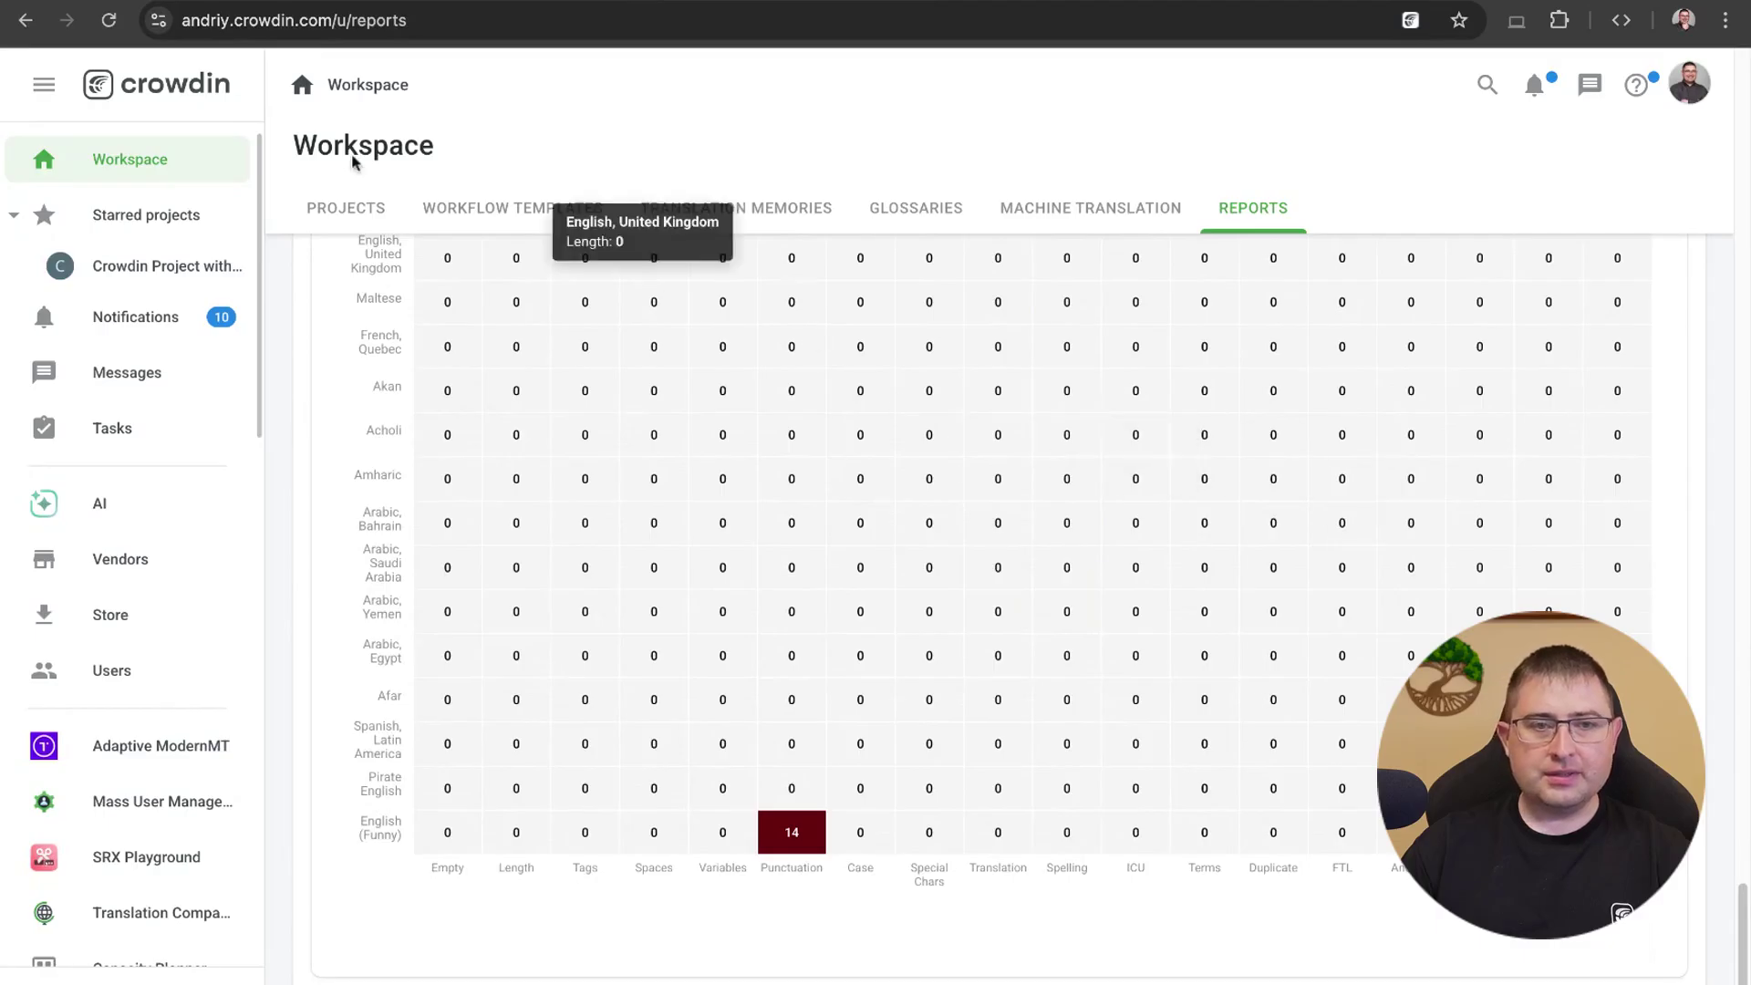
Step: Open the Switch project from Projects and go to its Reports Overview
{"action": "left_click", "coordinate": [290, 227]}
{"action": "left_click", "coordinate": [1029, 759]}
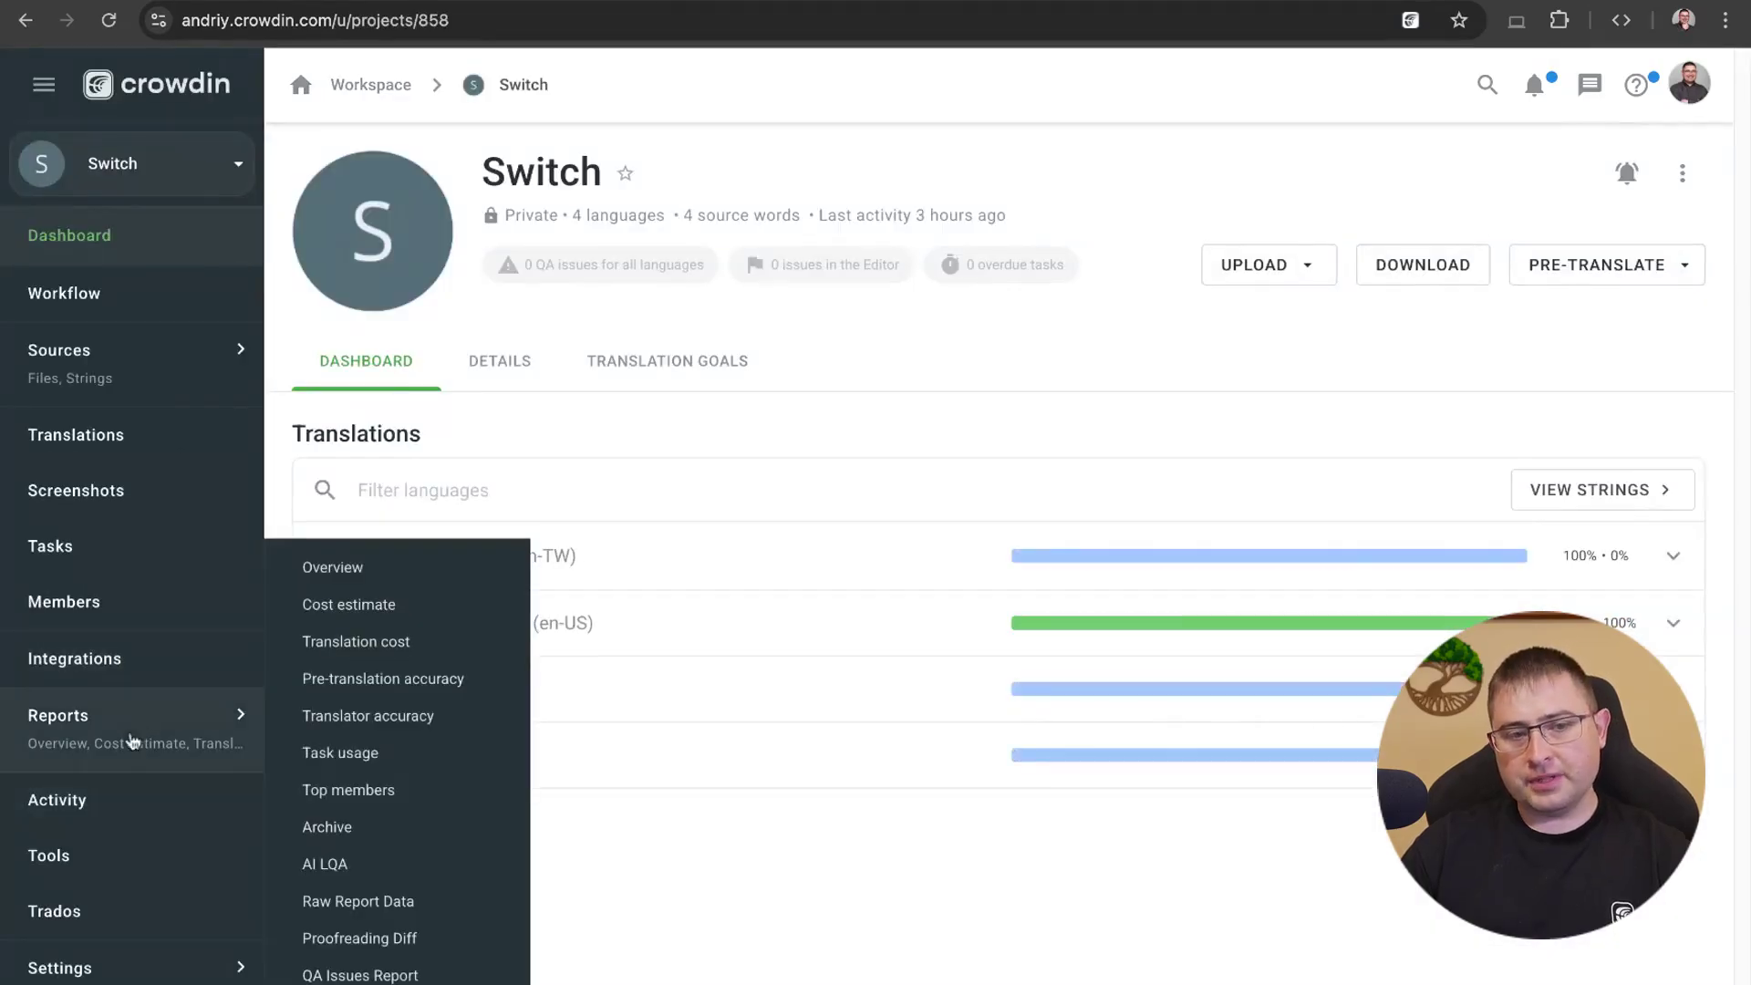
{"action": "left_click", "coordinate": [173, 721]}
Step: Scroll through the Overview report: 100 issues, 60 created, 40 resolved, resolution times
{"action": "scroll", "coordinate": [794, 548], "scroll_direction": "down", "scroll_amount": 20}
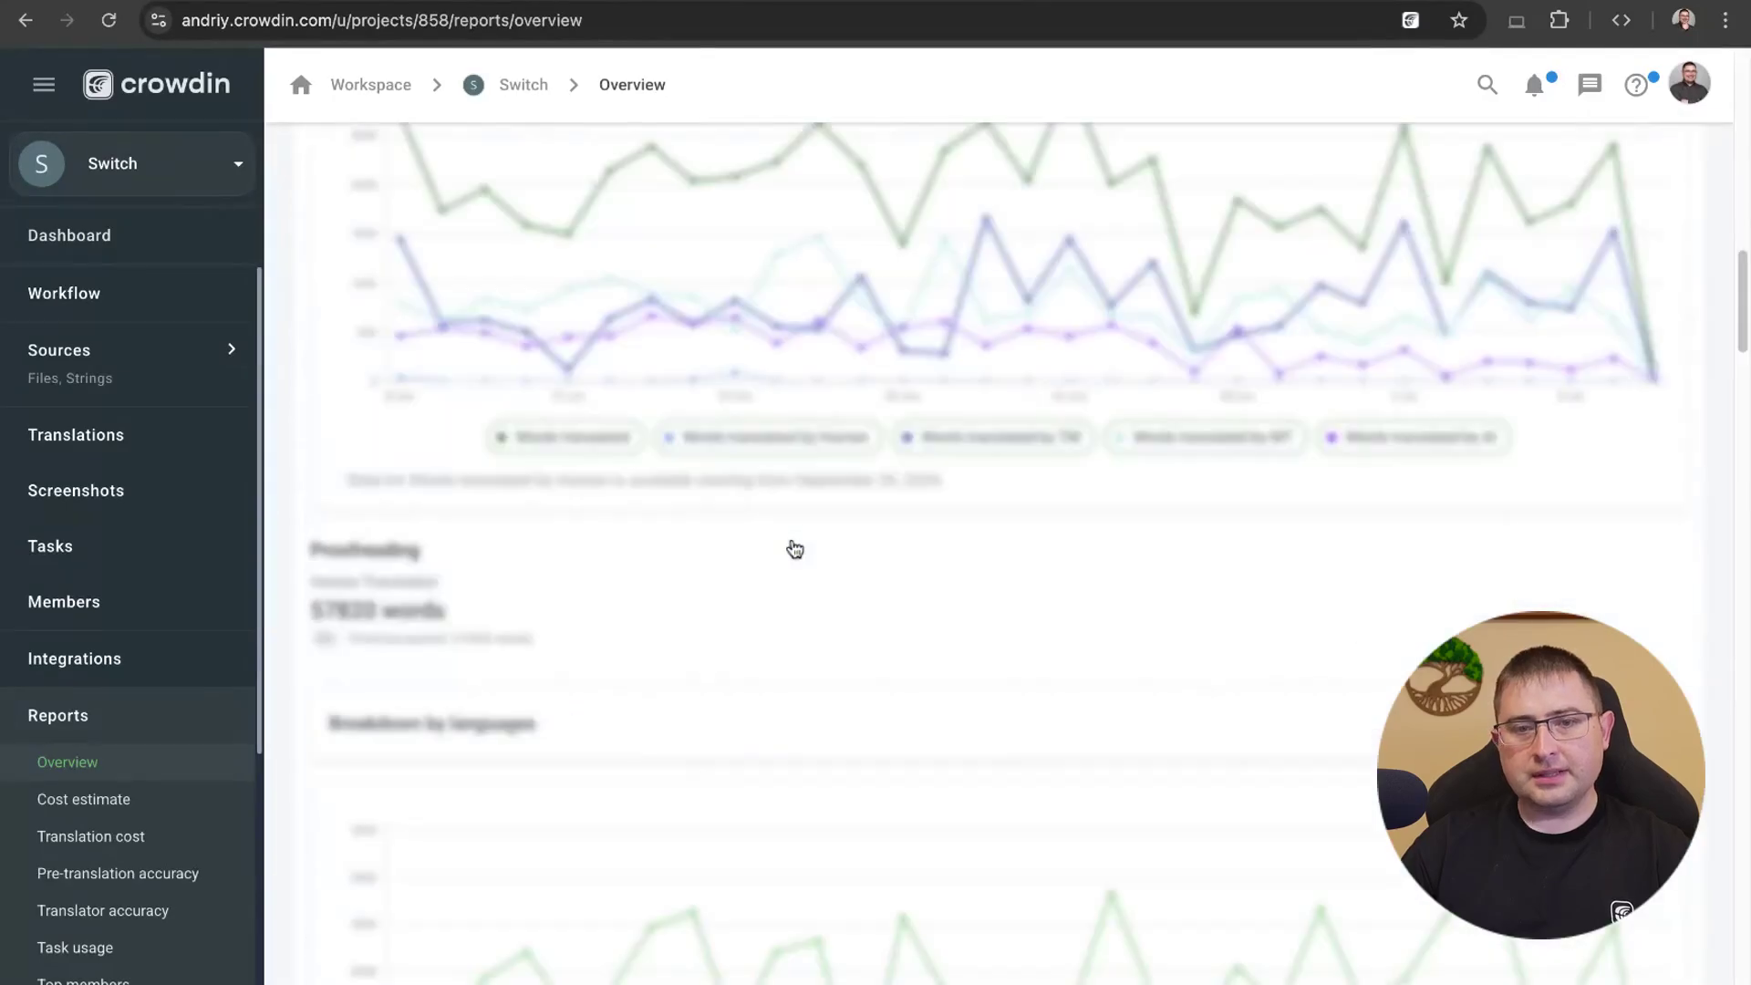
{"action": "scroll", "coordinate": [629, 424], "scroll_direction": "down", "scroll_amount": 5}
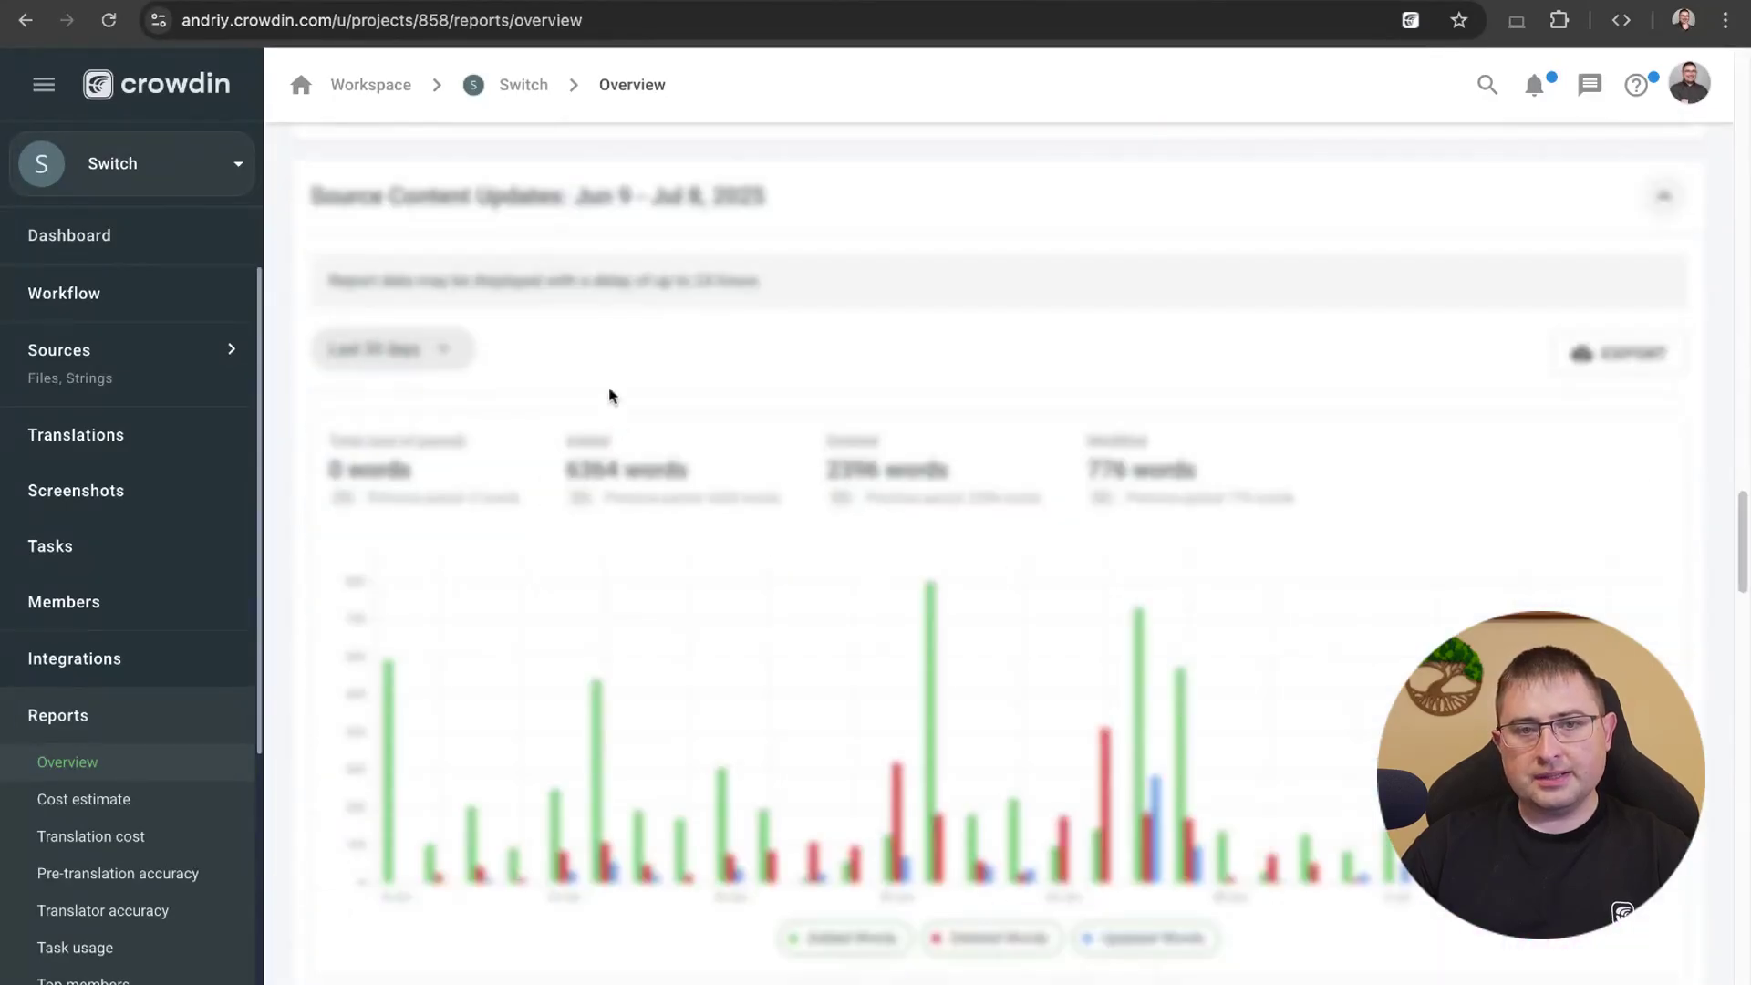
{"action": "scroll", "coordinate": [755, 482], "scroll_direction": "down", "scroll_amount": 5}
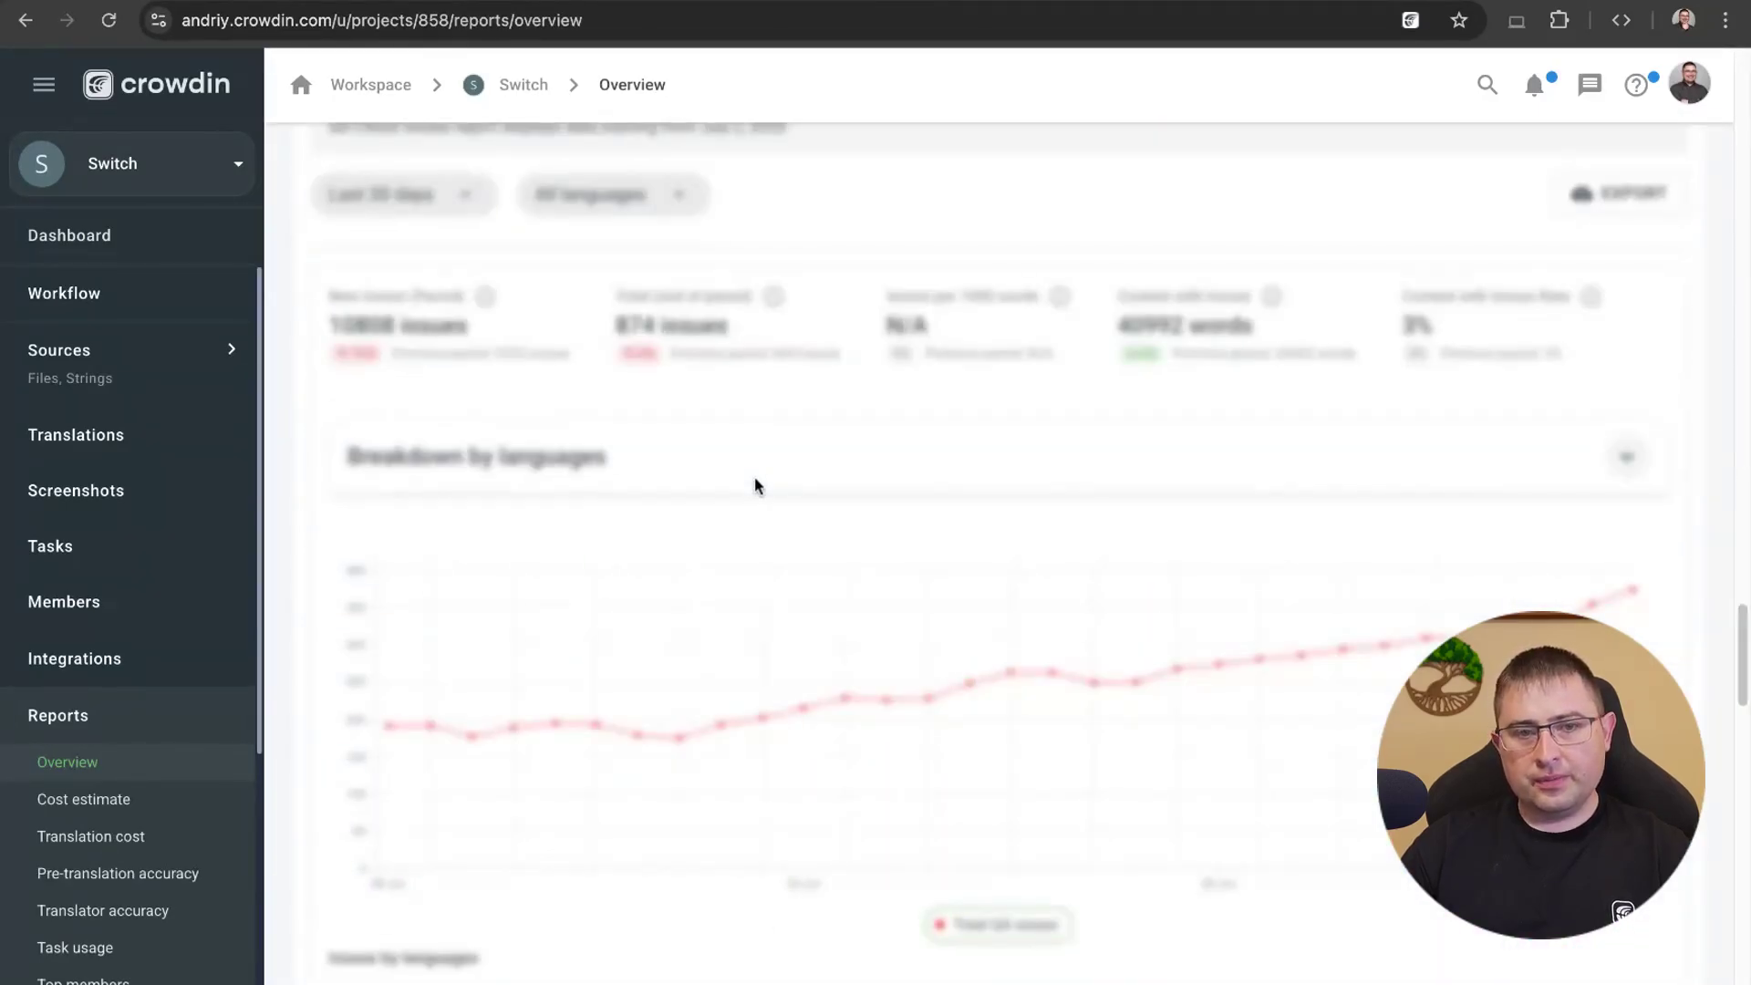
{"action": "scroll", "coordinate": [755, 484], "scroll_direction": "down", "scroll_amount": 5}
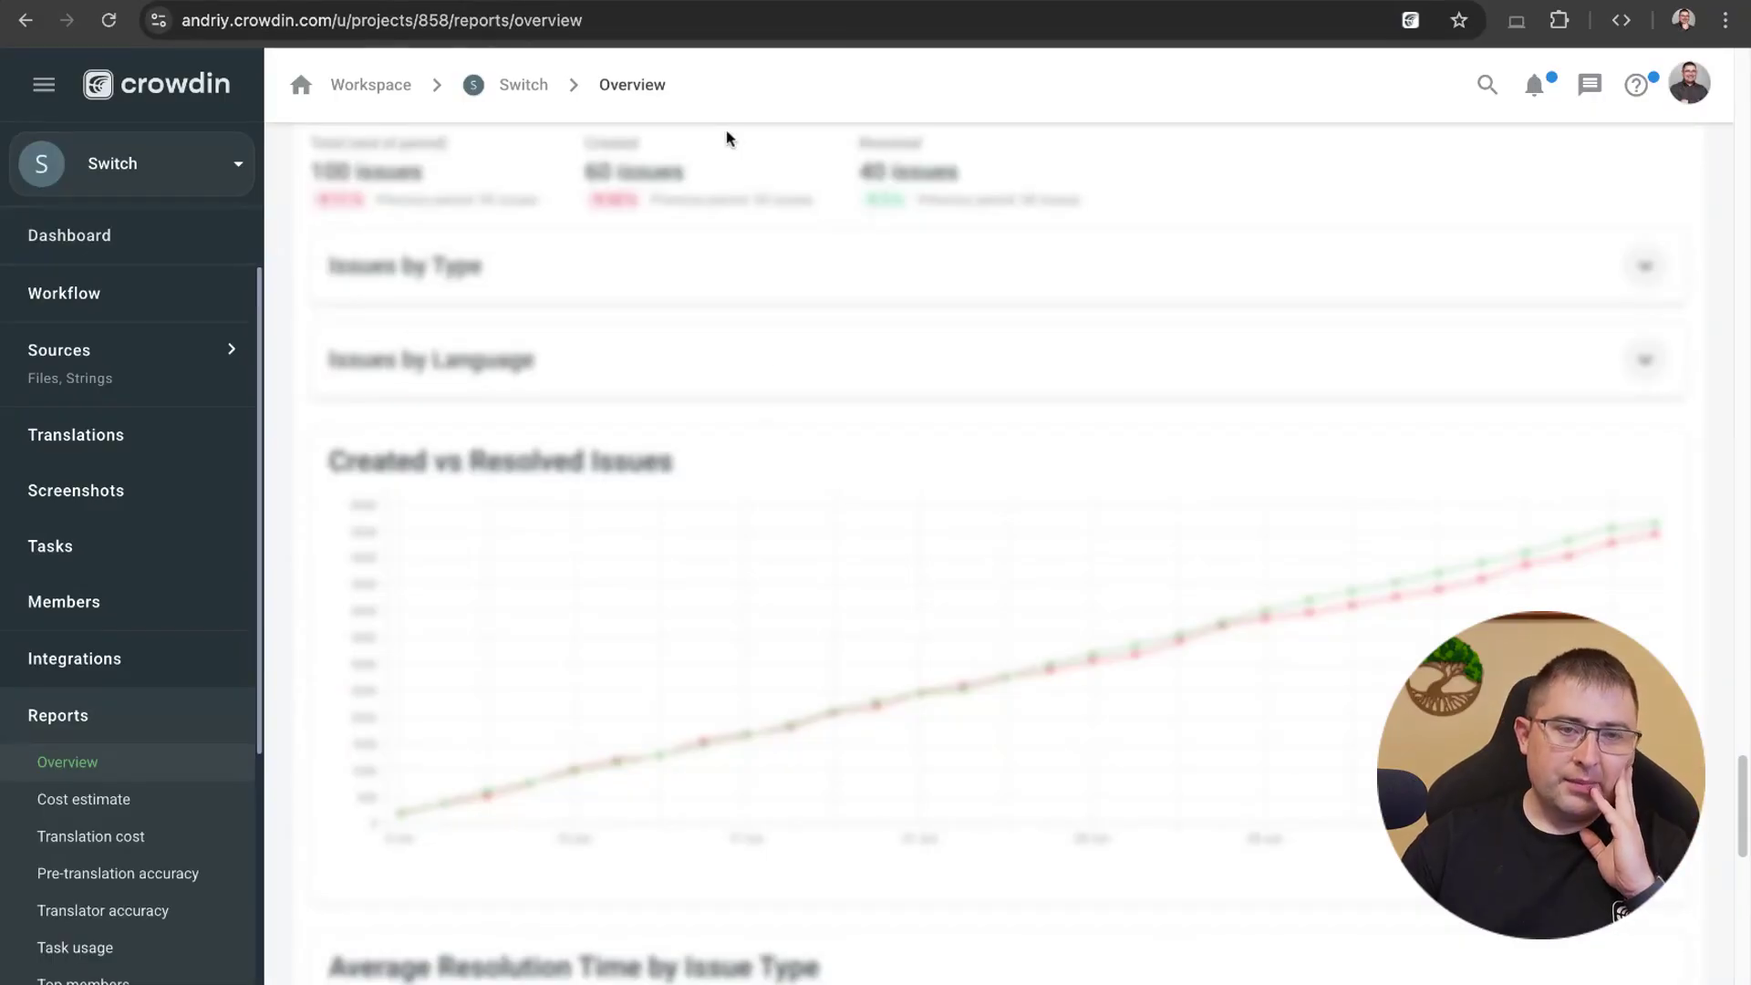
{"action": "scroll", "coordinate": [582, 375], "scroll_direction": "down", "scroll_amount": 4}
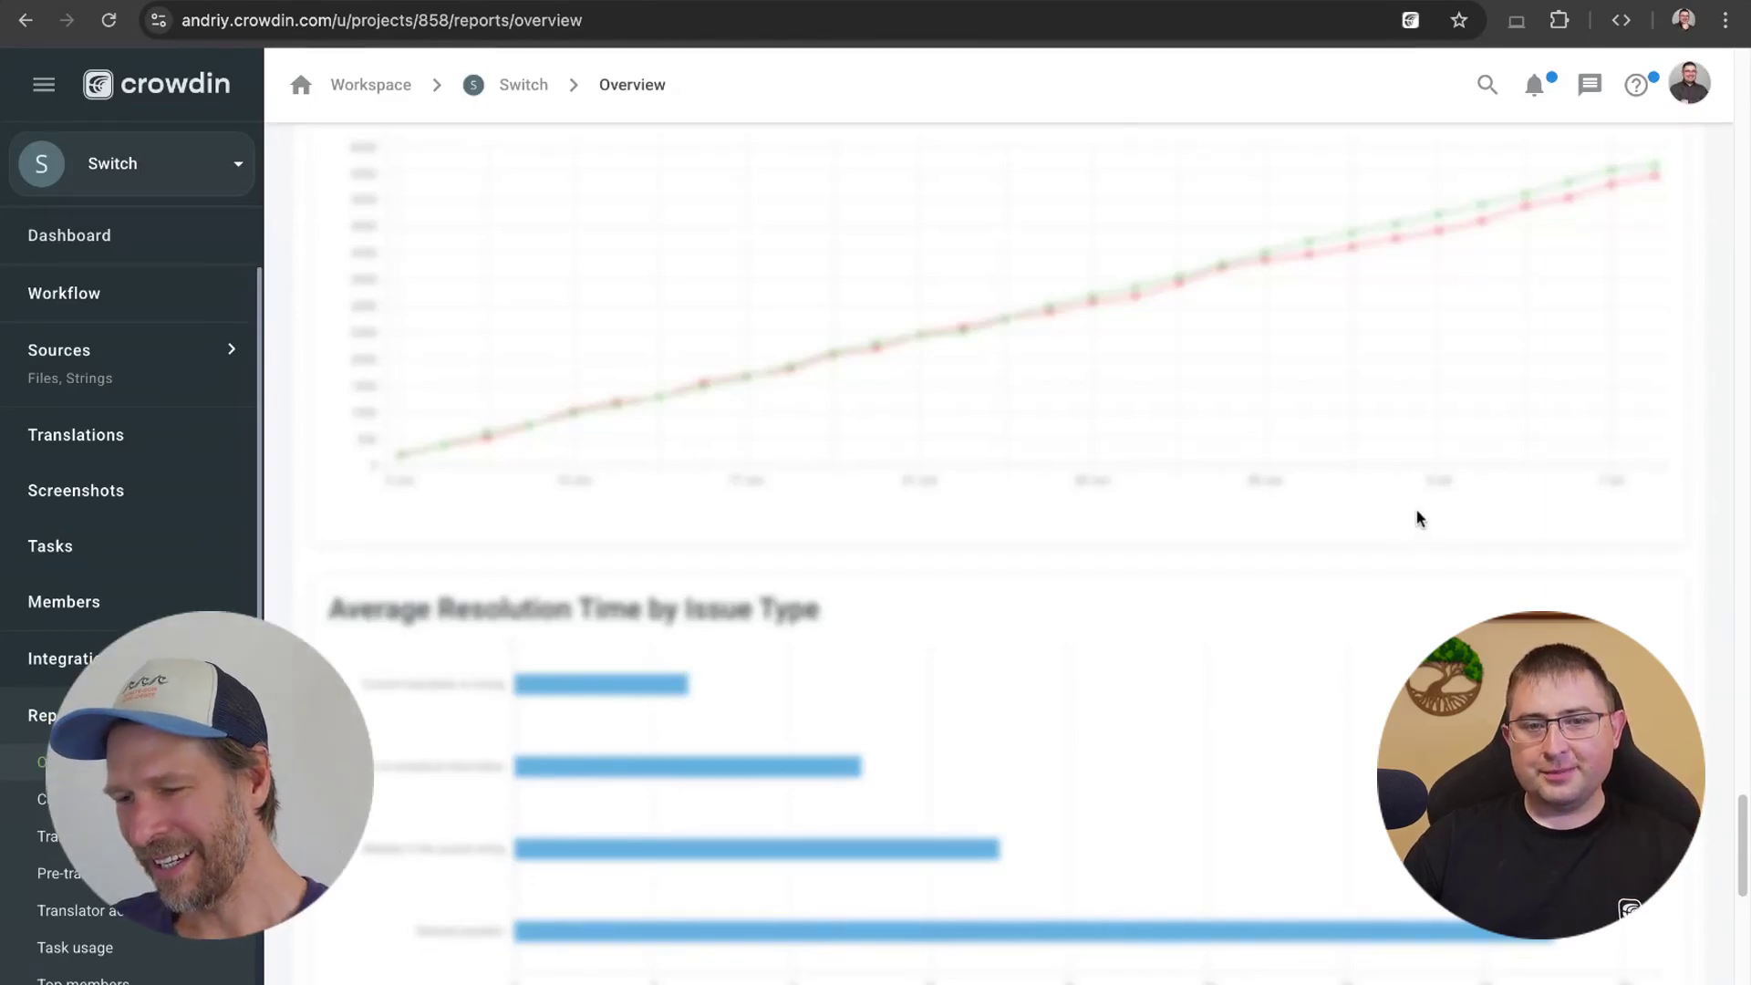
{"action": "scroll", "coordinate": [1326, 629], "scroll_direction": "down", "scroll_amount": 5}
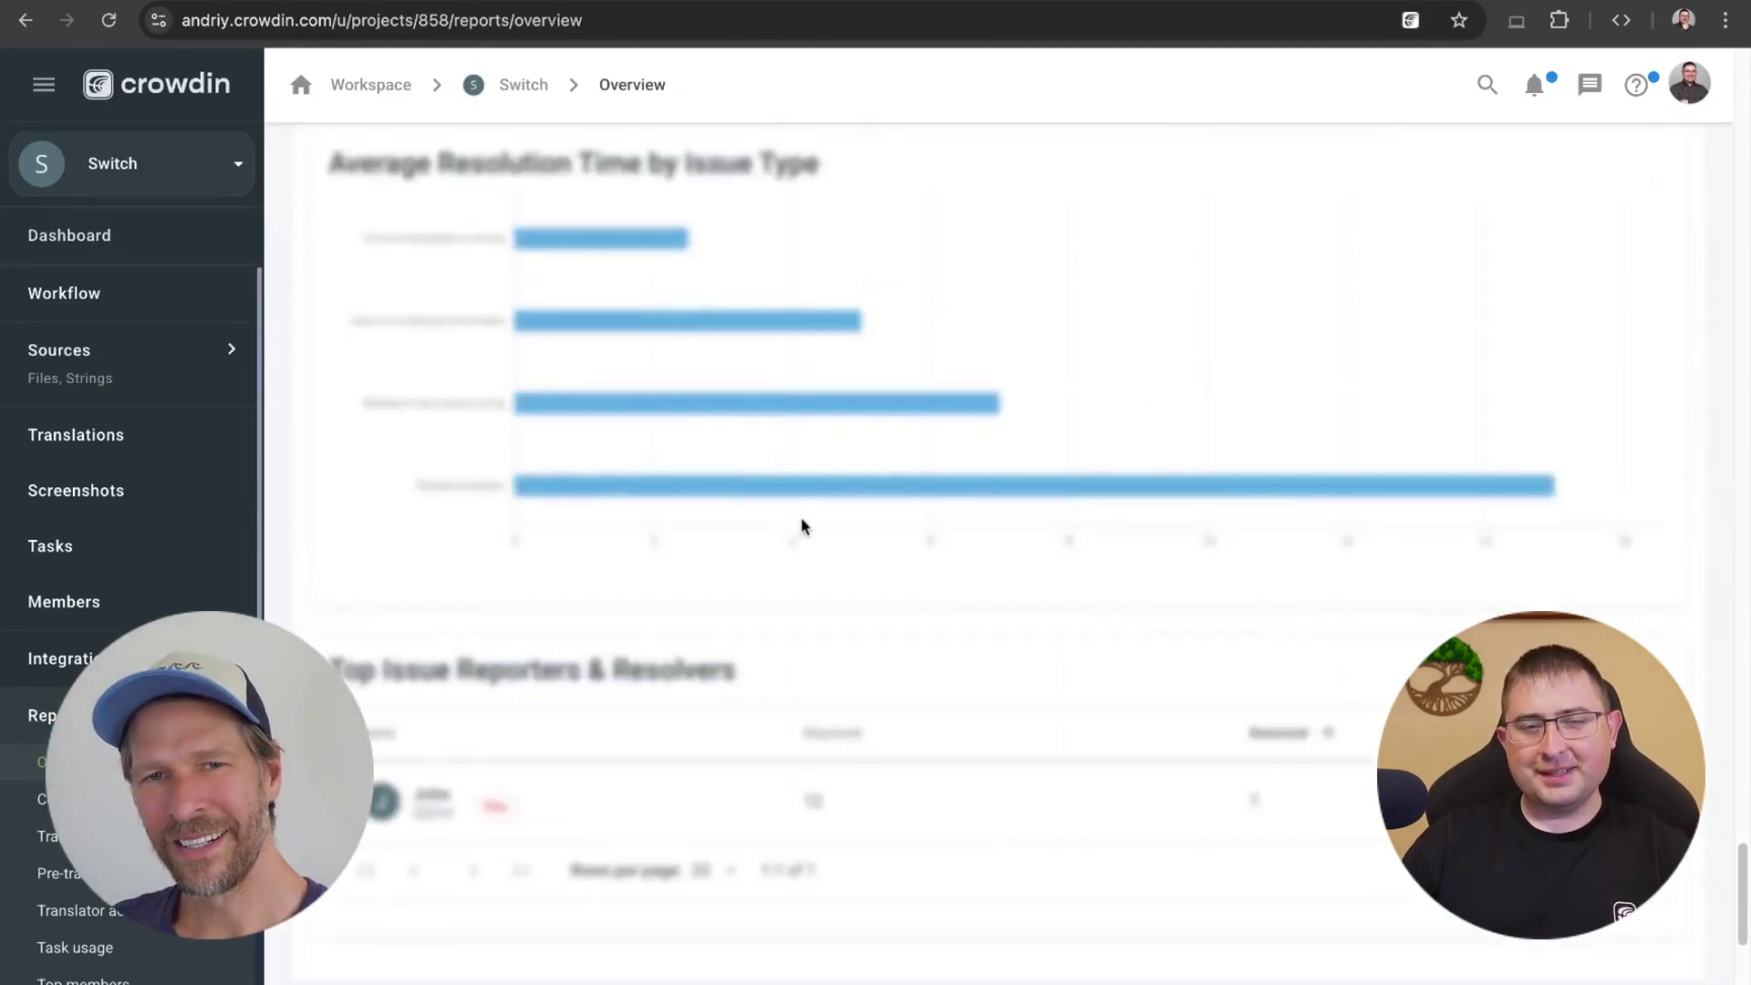